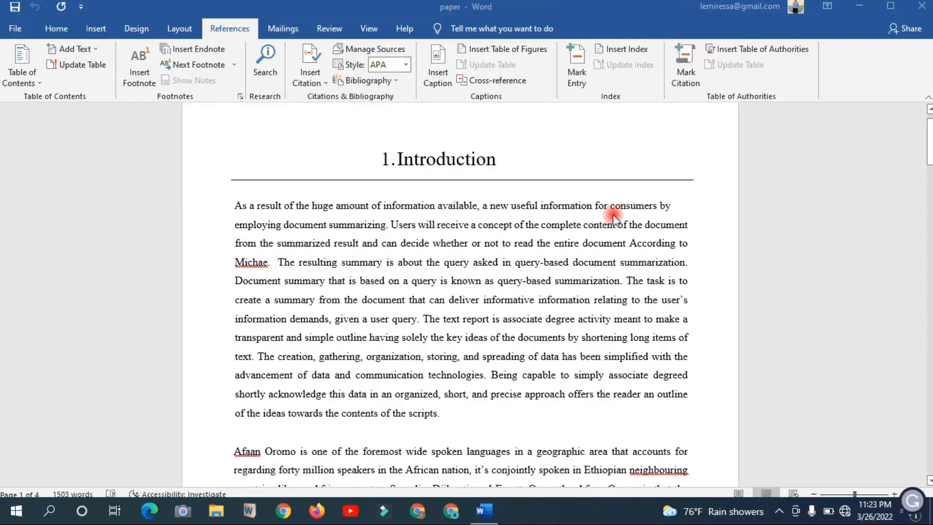
- Read through the opening paragraphs of the Introduction section
{"action": "scroll", "coordinate": [613, 214], "scroll_direction": "down", "scroll_amount": 5}
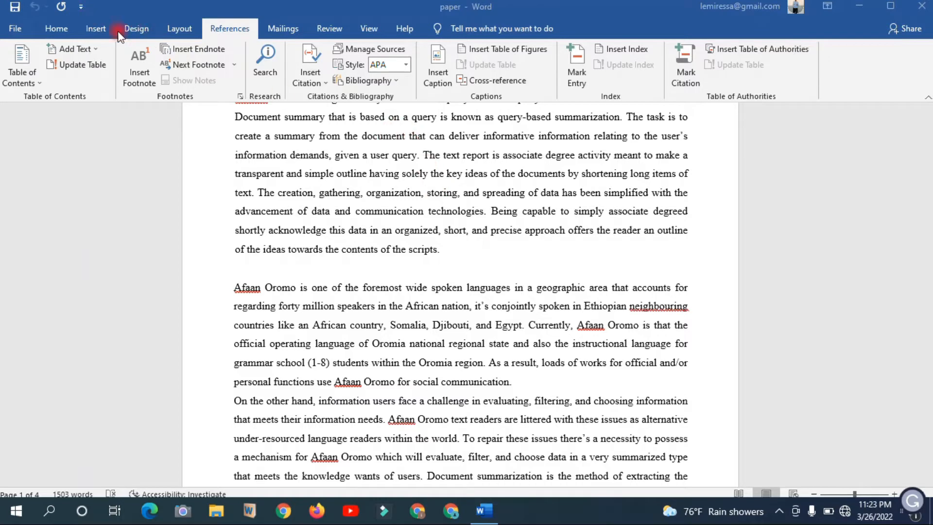
{"action": "scroll", "coordinate": [393, 188], "scroll_direction": "up", "scroll_amount": 2}
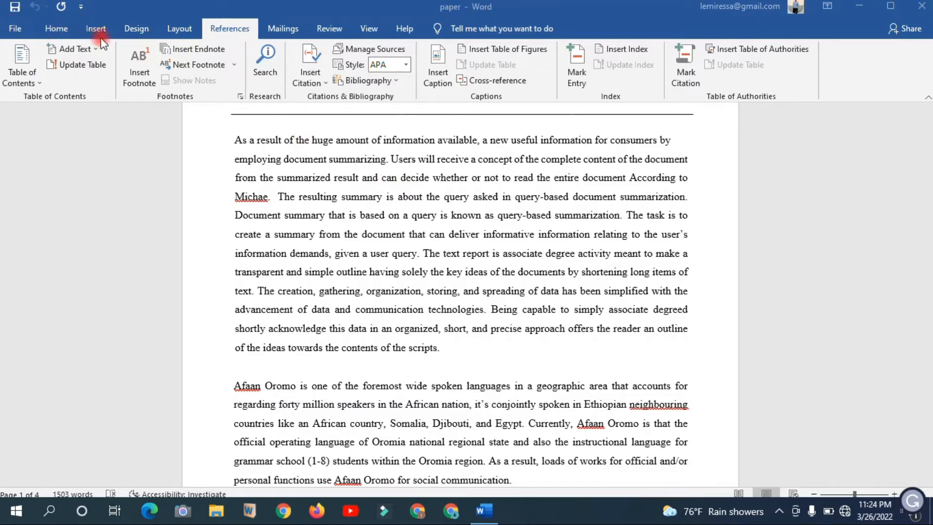
{"action": "scroll", "coordinate": [306, 177], "scroll_direction": "up", "scroll_amount": 1}
{"action": "scroll", "coordinate": [306, 177], "scroll_direction": "down", "scroll_amount": 2}
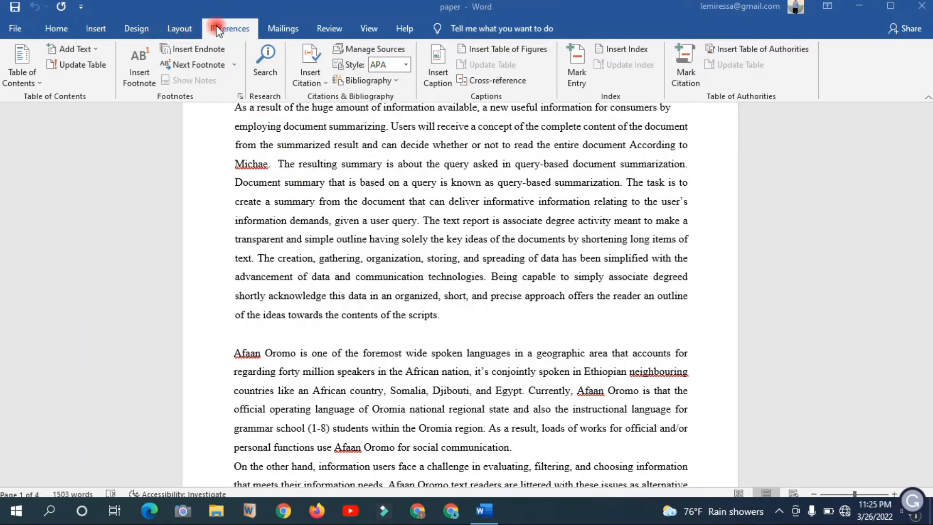
{"action": "scroll", "coordinate": [340, 161], "scroll_direction": "up", "scroll_amount": 1}
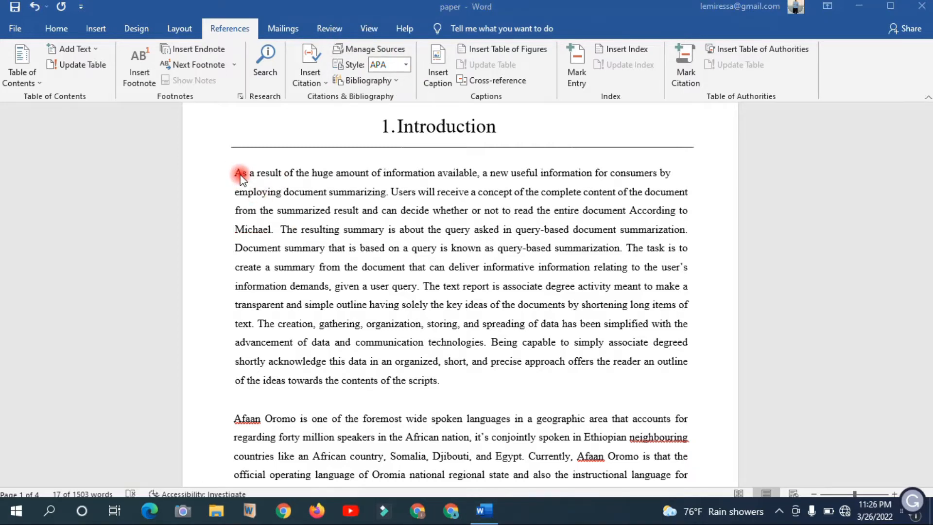
{"action": "left_click", "coordinate": [234, 174]}
{"action": "left_click_drag", "start_coordinate": [390, 193], "coordinate": [239, 176]}
{"action": "left_click", "coordinate": [388, 193]}
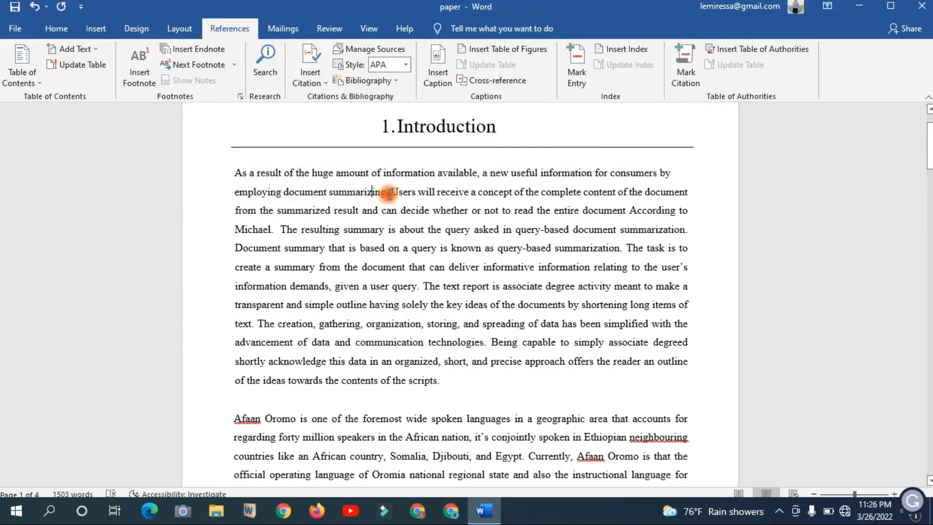
{"action": "scroll", "coordinate": [410, 216], "scroll_direction": "down", "scroll_amount": 1}
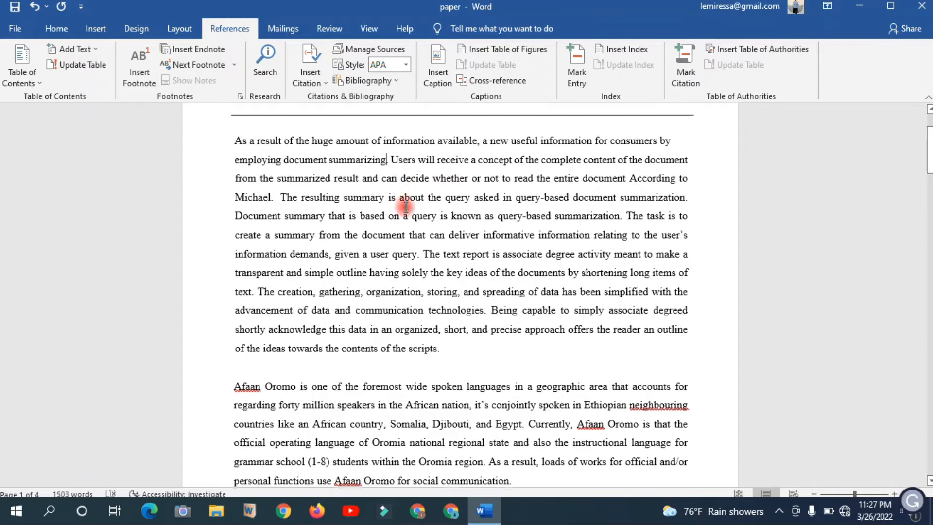
{"action": "scroll", "coordinate": [413, 243], "scroll_direction": "up", "scroll_amount": 2}
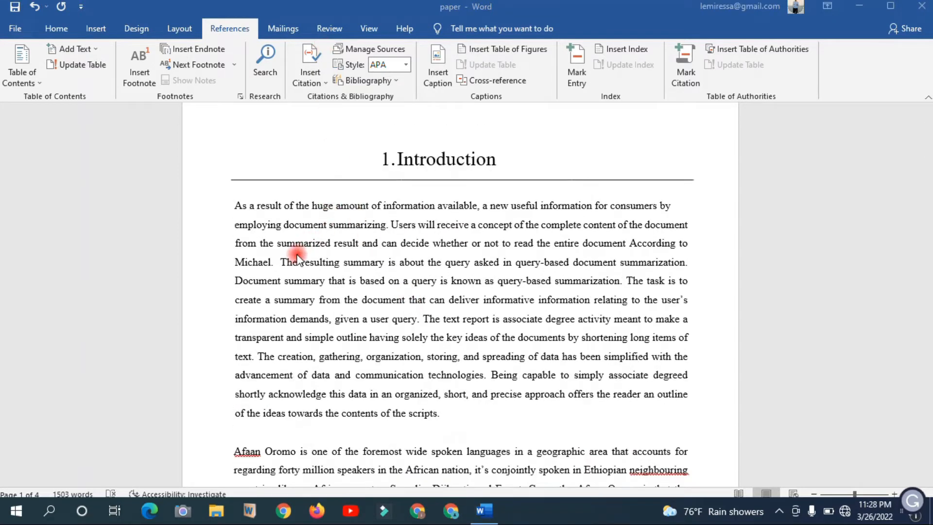
- Start creating a new source in the Source Manager
{"action": "left_click", "coordinate": [371, 50]}
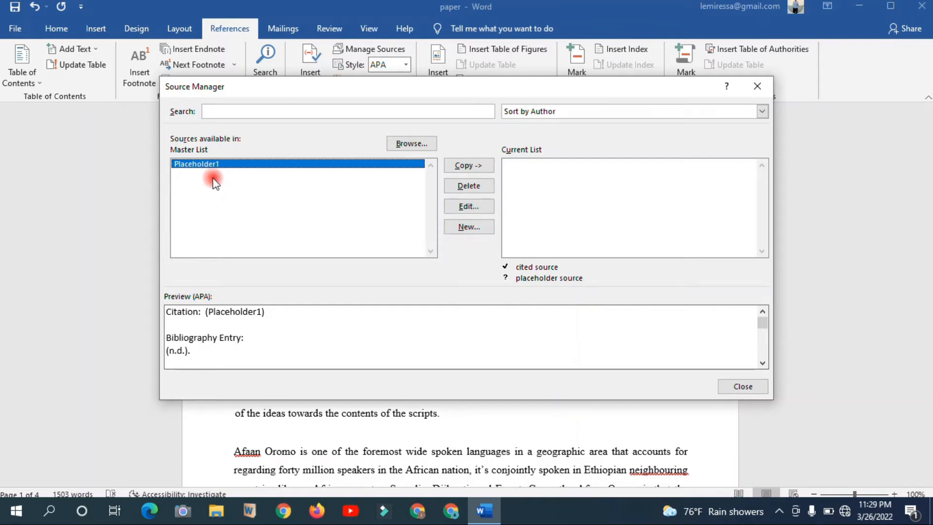
{"action": "left_click", "coordinate": [467, 229]}
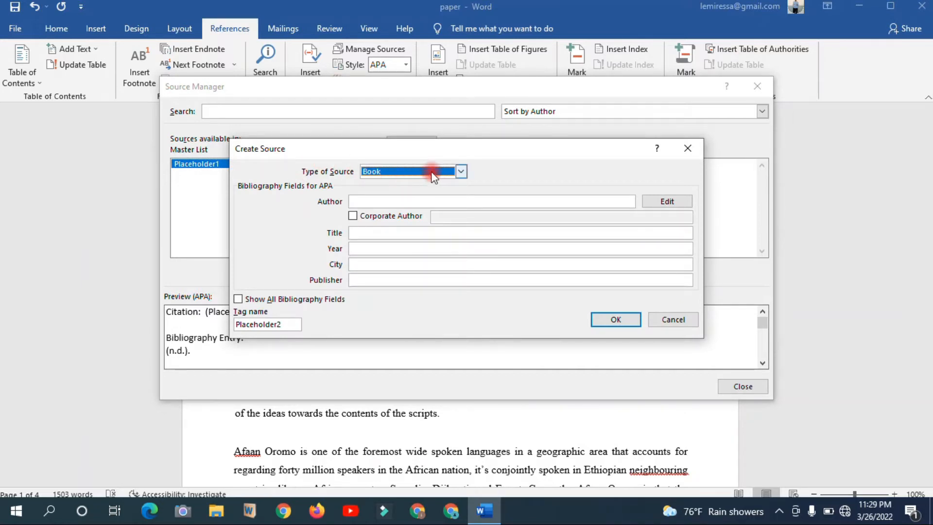
- Look through the source types available for the new source
{"action": "left_click", "coordinate": [462, 171]}
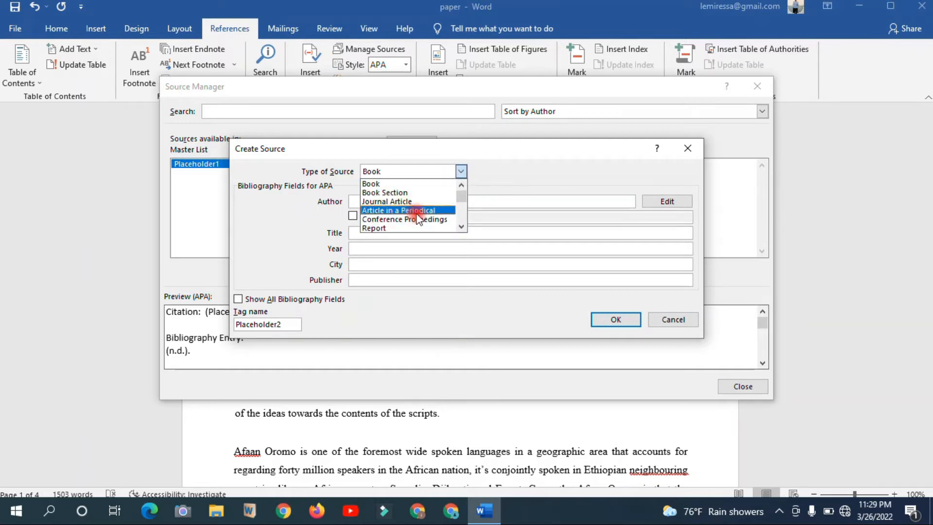
{"action": "scroll", "coordinate": [394, 227], "scroll_direction": "down", "scroll_amount": 2}
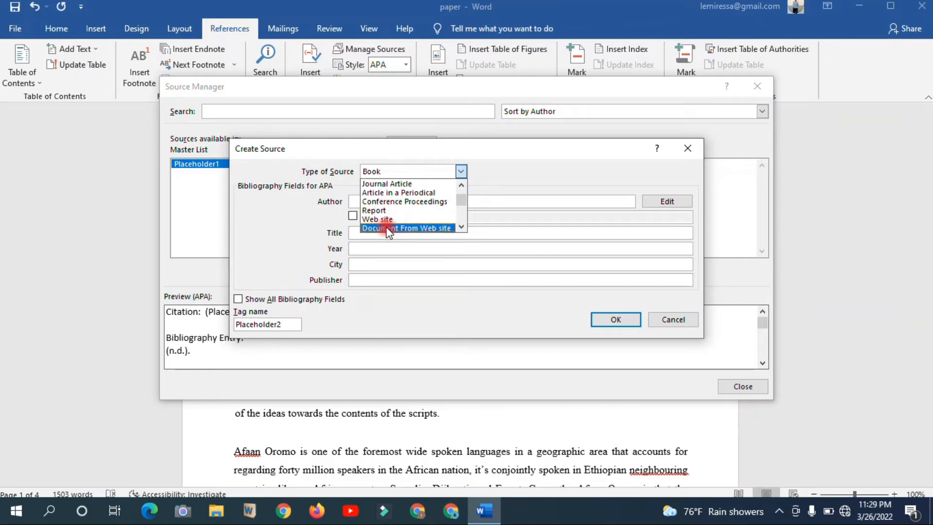
{"action": "scroll", "coordinate": [430, 232], "scroll_direction": "down", "scroll_amount": 1}
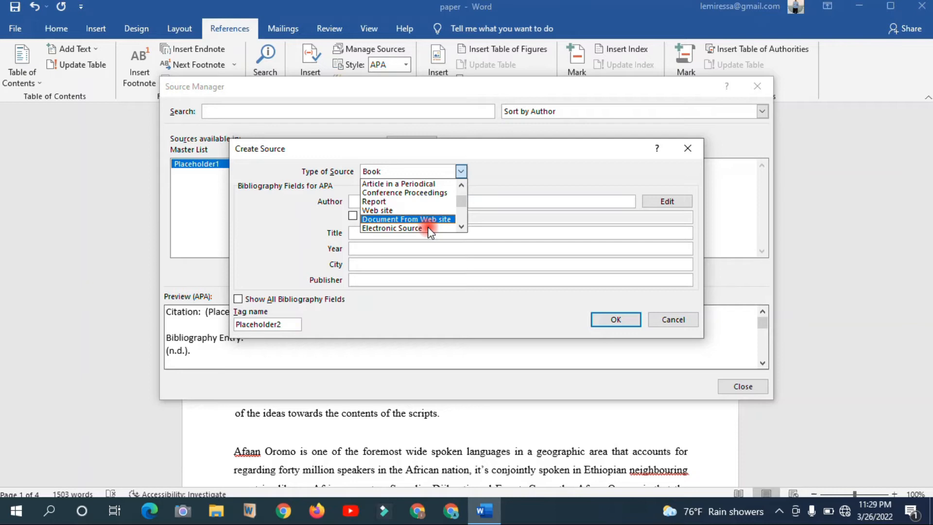
{"action": "scroll", "coordinate": [431, 232], "scroll_direction": "down", "scroll_amount": 4}
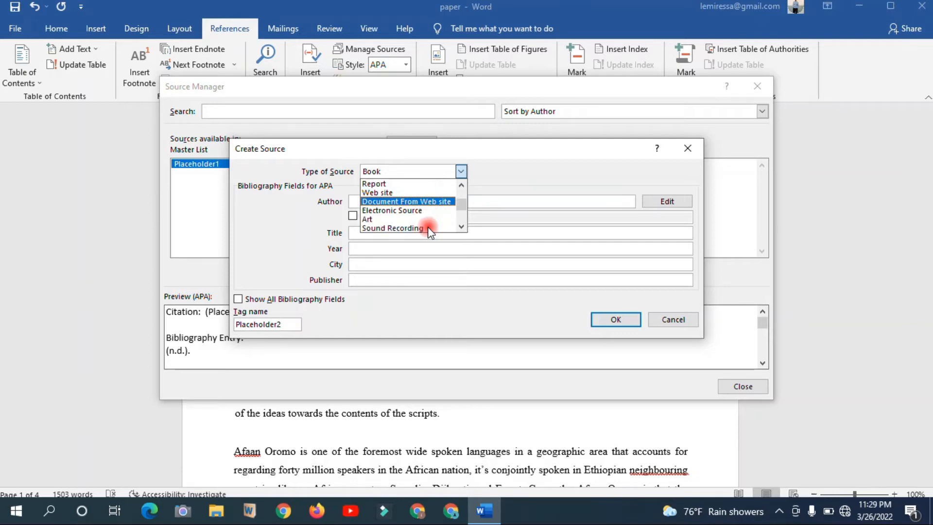
{"action": "scroll", "coordinate": [431, 232], "scroll_direction": "down", "scroll_amount": 2}
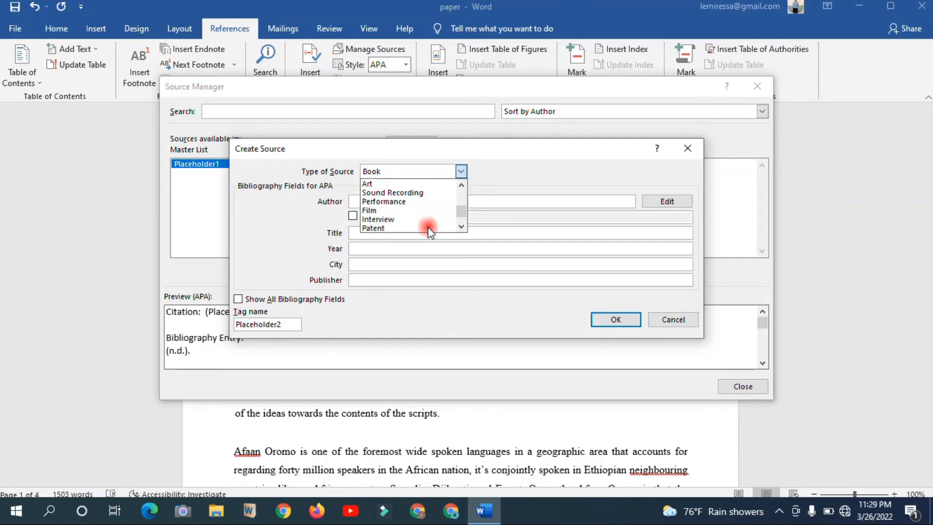
{"action": "scroll", "coordinate": [431, 232], "scroll_direction": "down", "scroll_amount": 2}
{"action": "scroll", "coordinate": [431, 233], "scroll_direction": "up", "scroll_amount": 2}
{"action": "scroll", "coordinate": [431, 233], "scroll_direction": "up", "scroll_amount": 2}
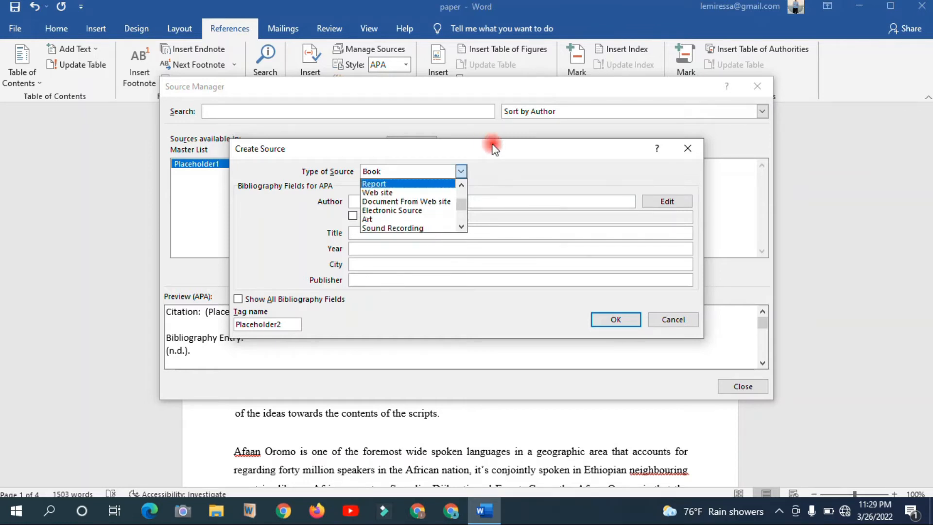
{"action": "left_click", "coordinate": [500, 178]}
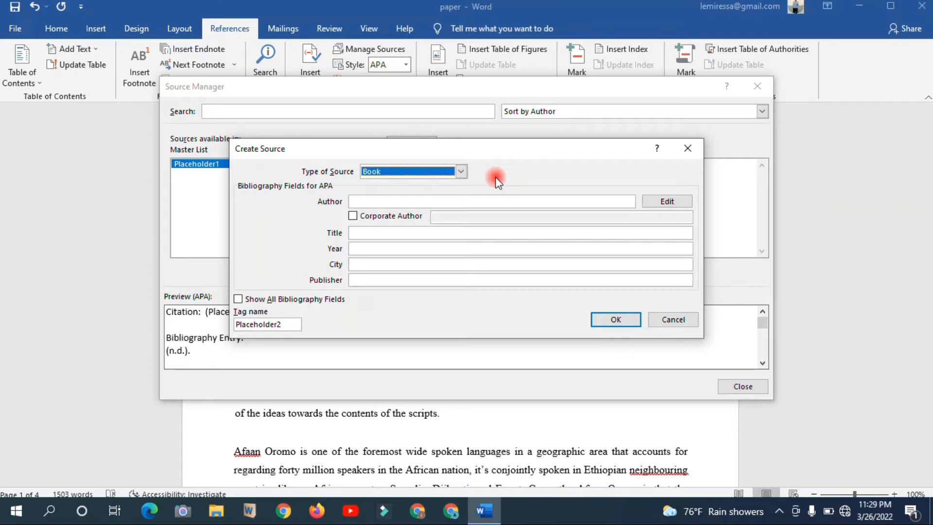
{"action": "left_click", "coordinate": [432, 174]}
{"action": "mouse_move", "coordinate": [388, 202]}
{"action": "left_mouse_down"}
{"action": "mouse_move", "coordinate": [382, 212]}
{"action": "mouse_move", "coordinate": [390, 202]}
{"action": "left_mouse_up"}
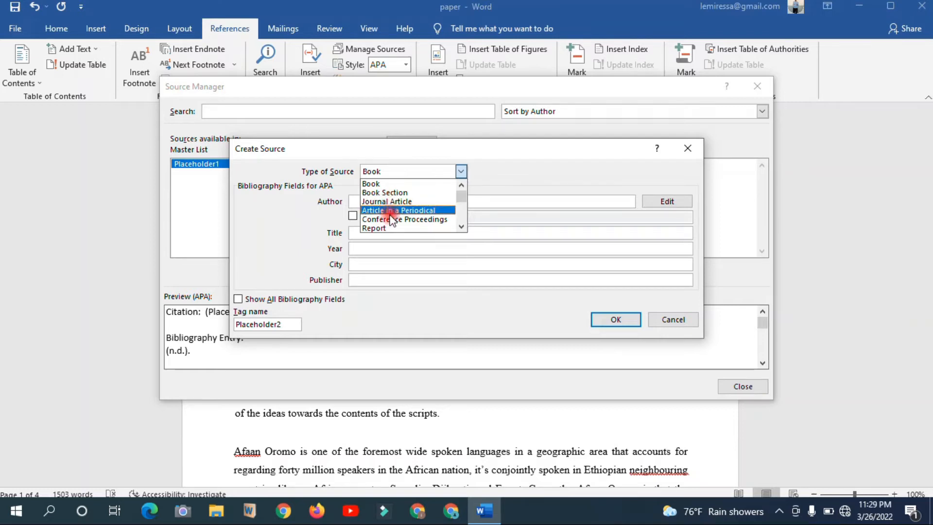
{"action": "left_click", "coordinate": [496, 176]}
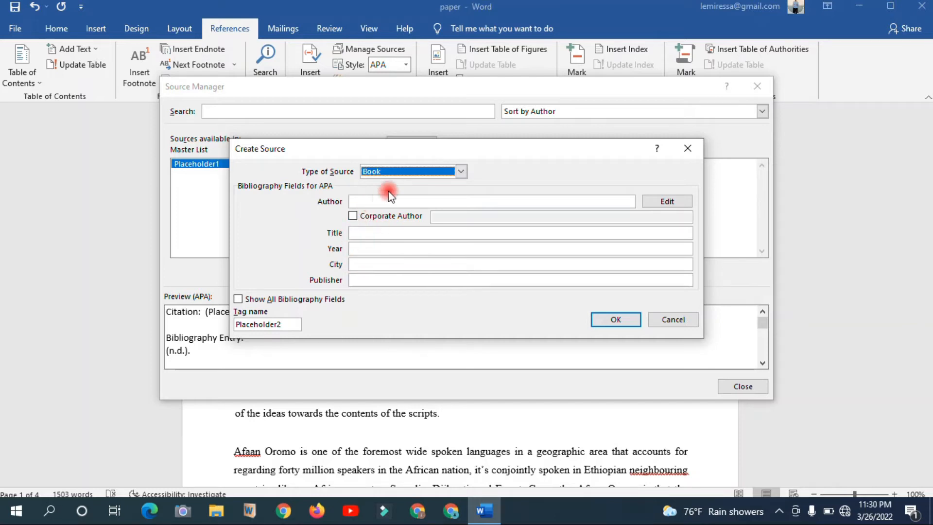
- Examine the author, title, year, city and publisher fields of a book source
{"action": "left_click", "coordinate": [357, 202]}
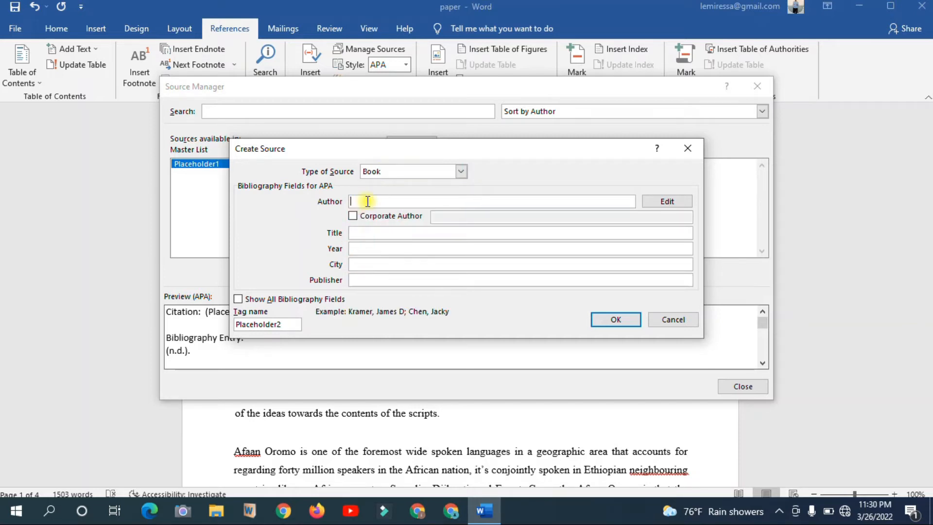
{"action": "left_click", "coordinate": [352, 233]}
{"action": "left_click", "coordinate": [363, 249]}
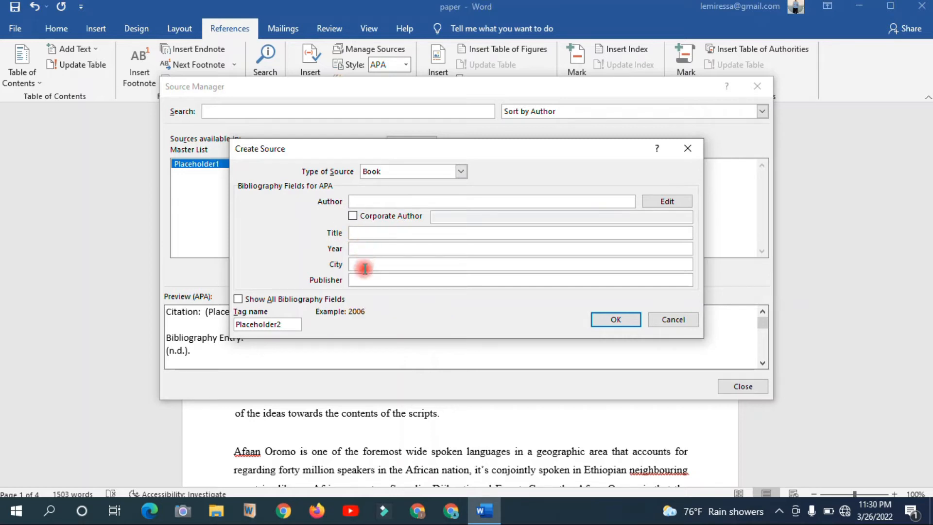
{"action": "left_click", "coordinate": [358, 263]}
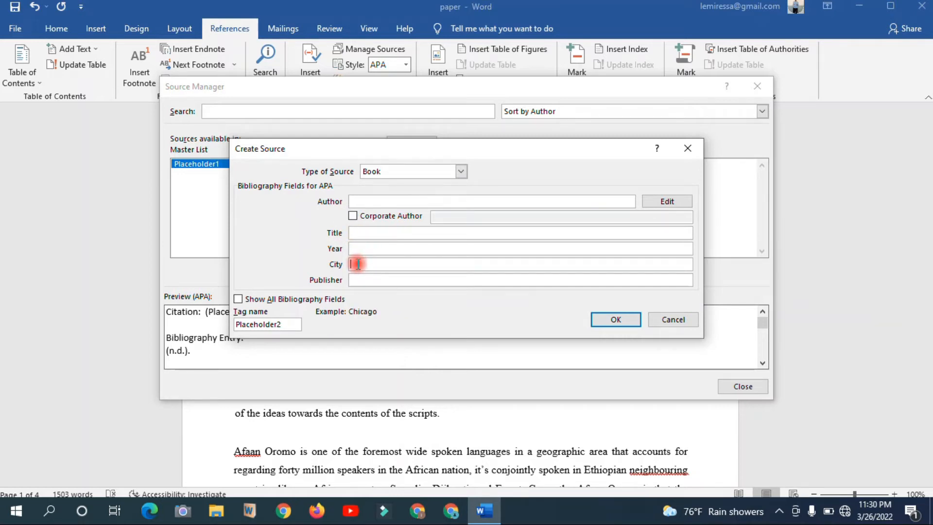
{"action": "left_click", "coordinate": [358, 280]}
{"action": "left_click", "coordinate": [379, 174]}
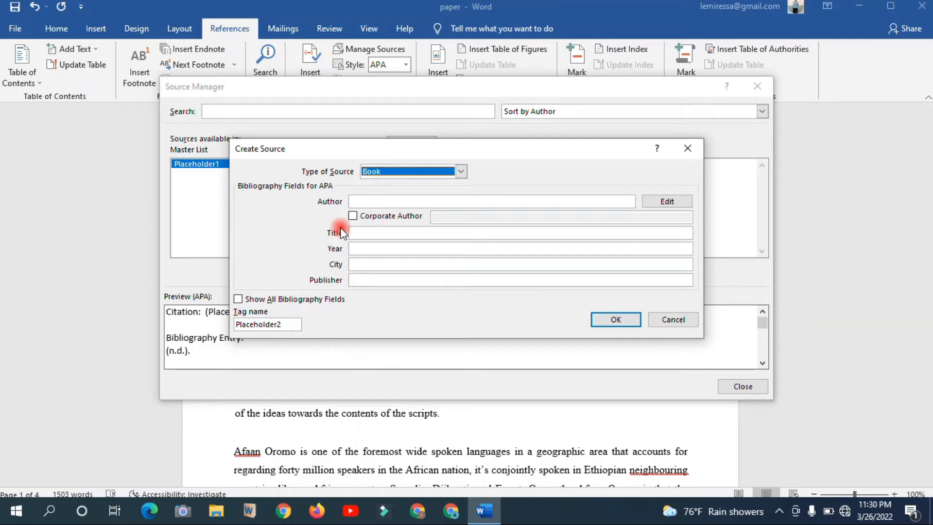
- Switch the source type to Journal Article to examine its bibliography fields, and set it back to Book
{"action": "left_click", "coordinate": [404, 171]}
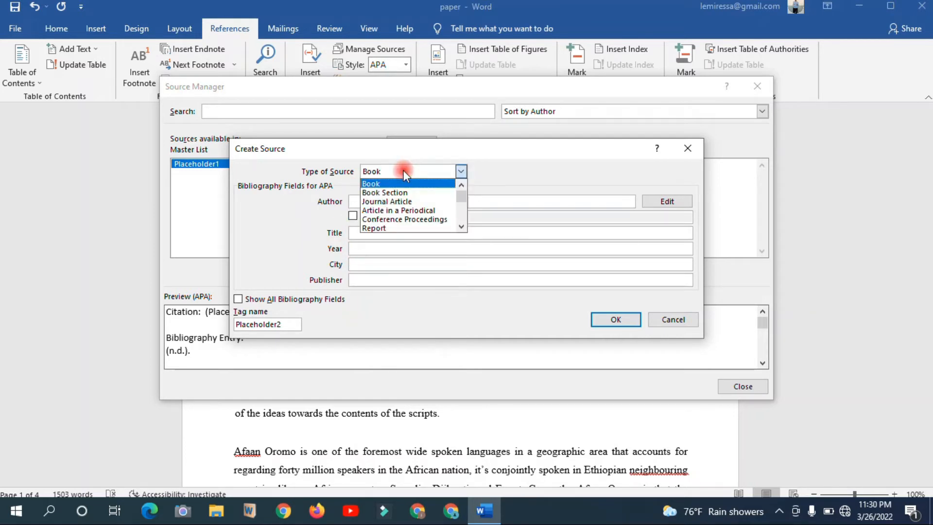
{"action": "left_click", "coordinate": [394, 201]}
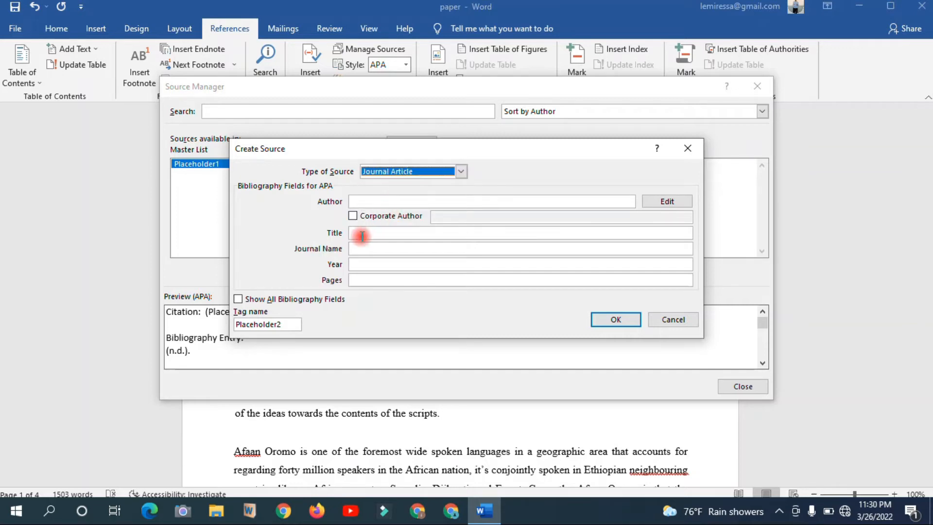
{"action": "left_click", "coordinate": [353, 279]}
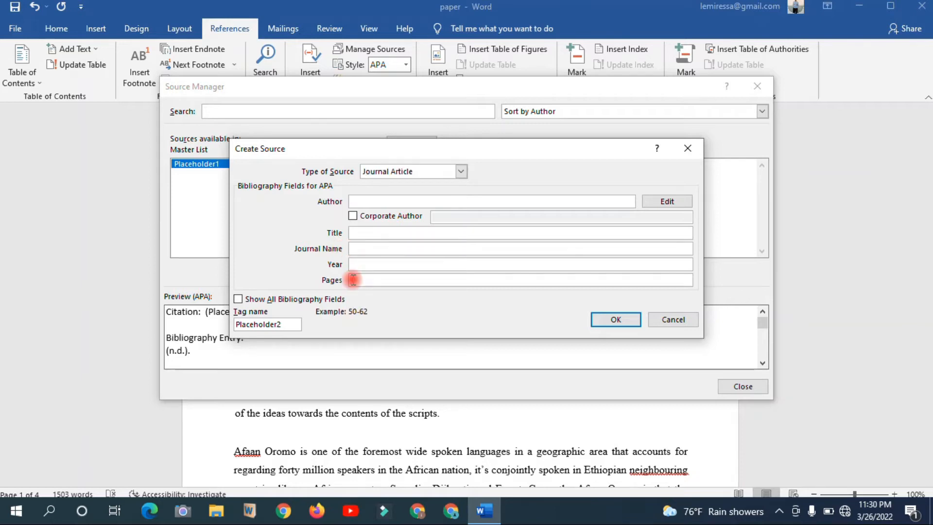
{"action": "left_click", "coordinate": [405, 172]}
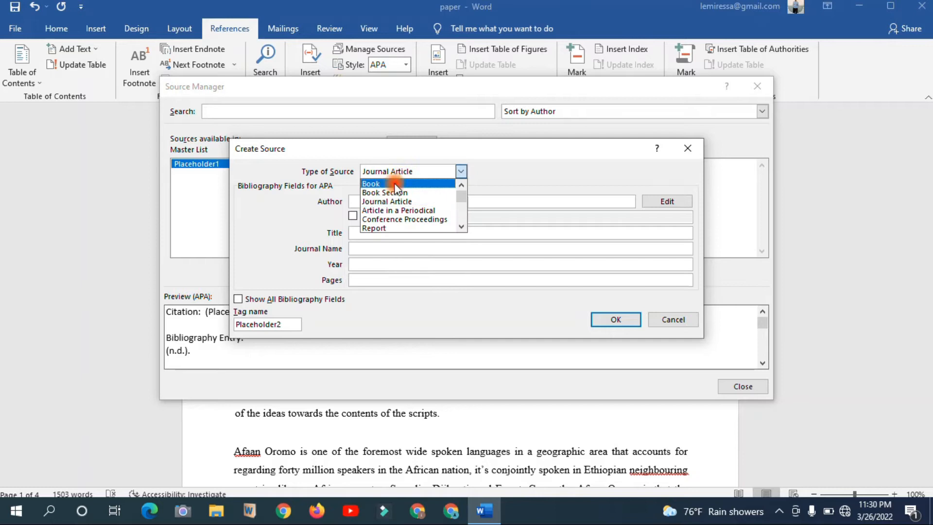
{"action": "left_click", "coordinate": [391, 185]}
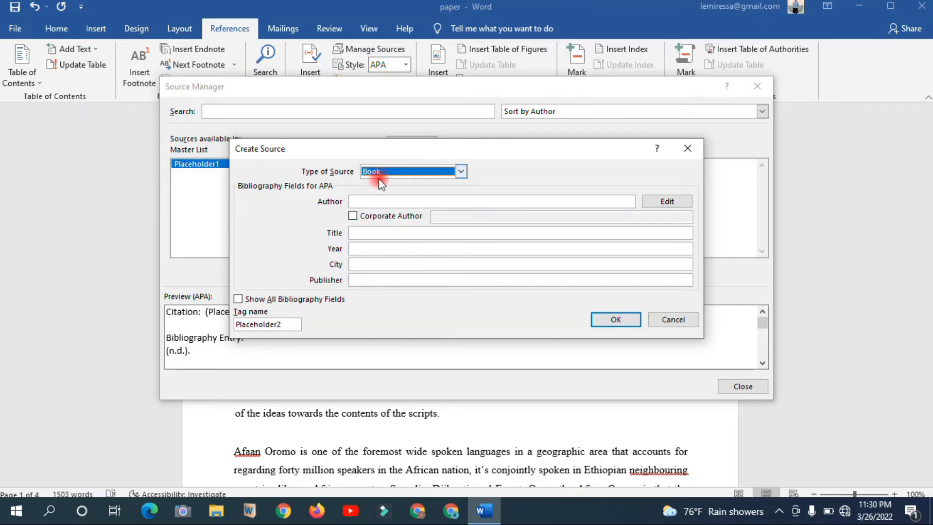
- Enter the author's full name followed by "(Prof.)" and set the book title to "Ethiopian Poletics"
{"action": "left_click", "coordinate": [389, 171]}
{"action": "left_click", "coordinate": [384, 204]}
{"action": "key", "text": "Tab"}
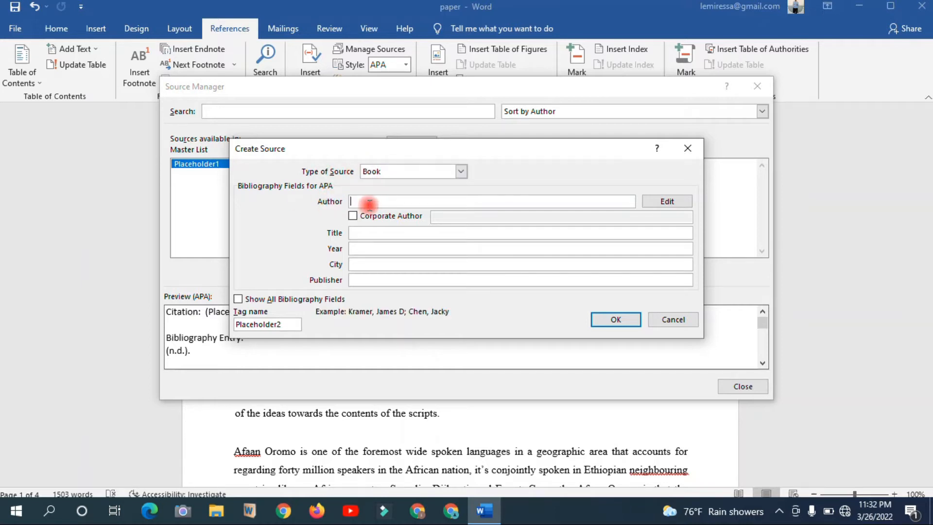
{"action": "type", "text": "Merera Guddina("}
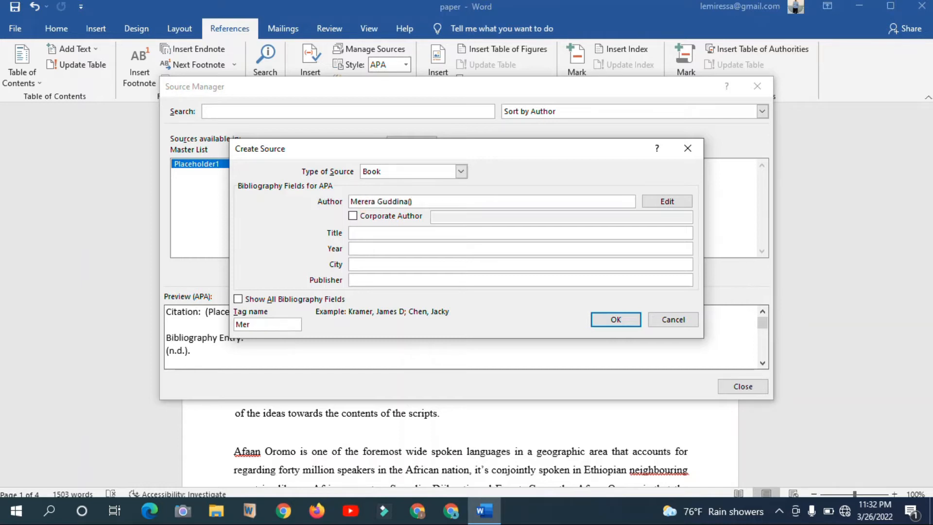
{"action": "type", "text": "Prof.)"}
{"action": "left_click", "coordinate": [358, 232]}
{"action": "type", "text": "Ethiopian Poletics"}
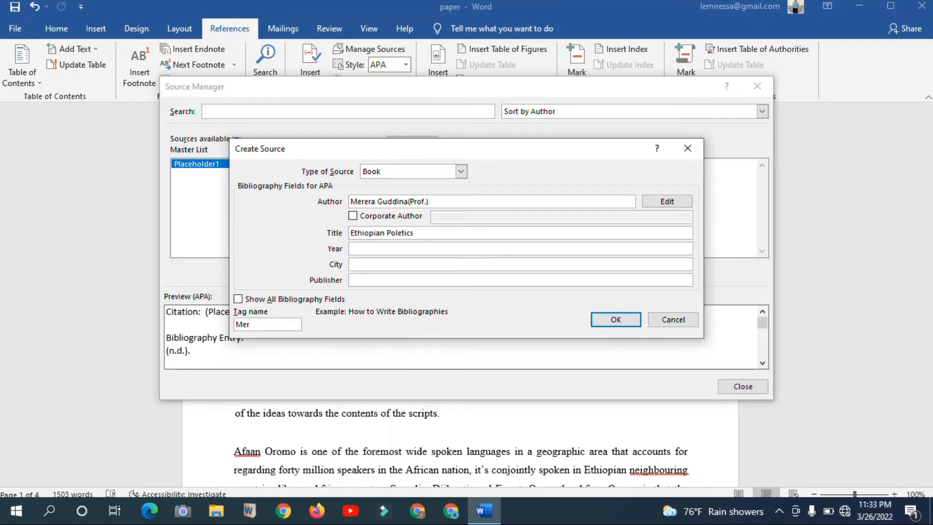
- Set the year to 2022, the city to Finfinne and the publisher to "Geda Printing press", and save the book source
{"action": "left_click", "coordinate": [367, 249]}
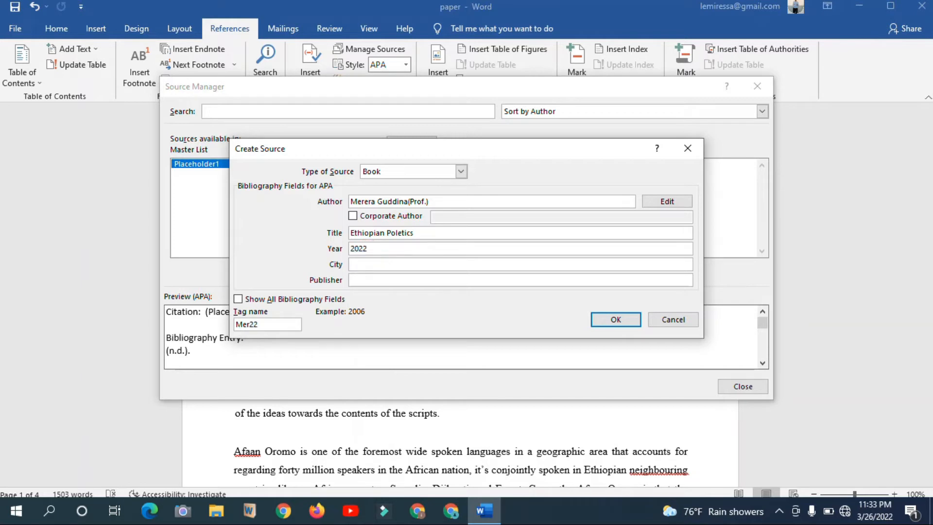
{"action": "left_click", "coordinate": [370, 264]}
{"action": "type", "text": "Finfinne"}
{"action": "left_click", "coordinate": [386, 280]}
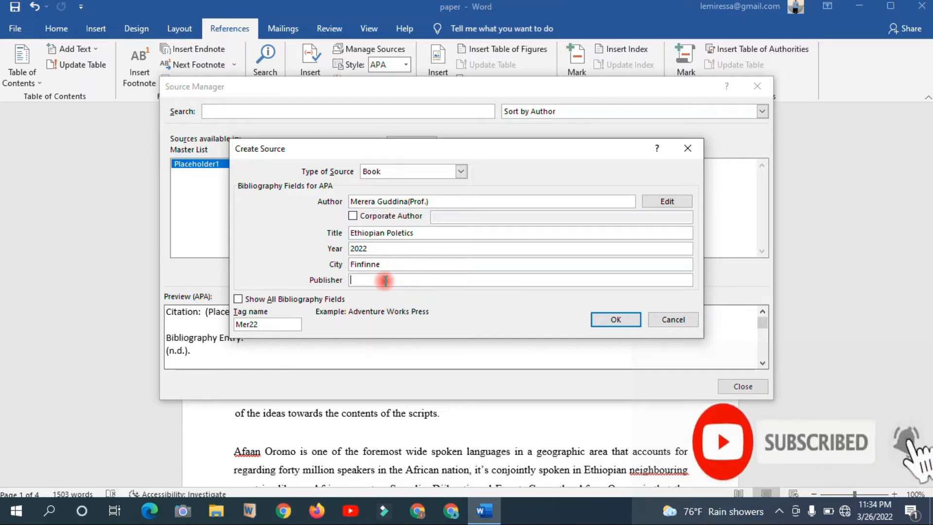
{"action": "type", "text": "Ga"}
{"action": "key", "text": "BackSpace"}
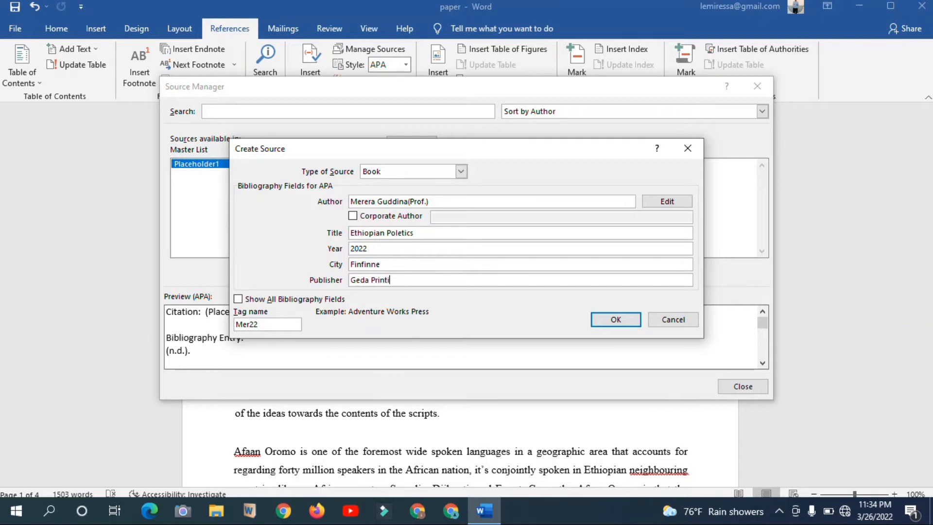
{"action": "type", "text": "ss"}
{"action": "left_click_drag", "start_coordinate": [440, 281], "coordinate": [349, 280]}
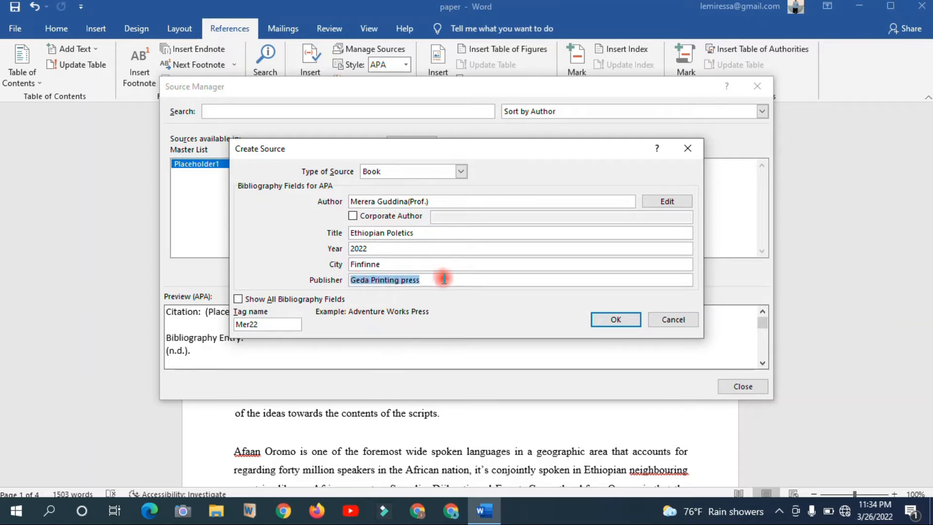
{"action": "left_click", "coordinate": [616, 320]}
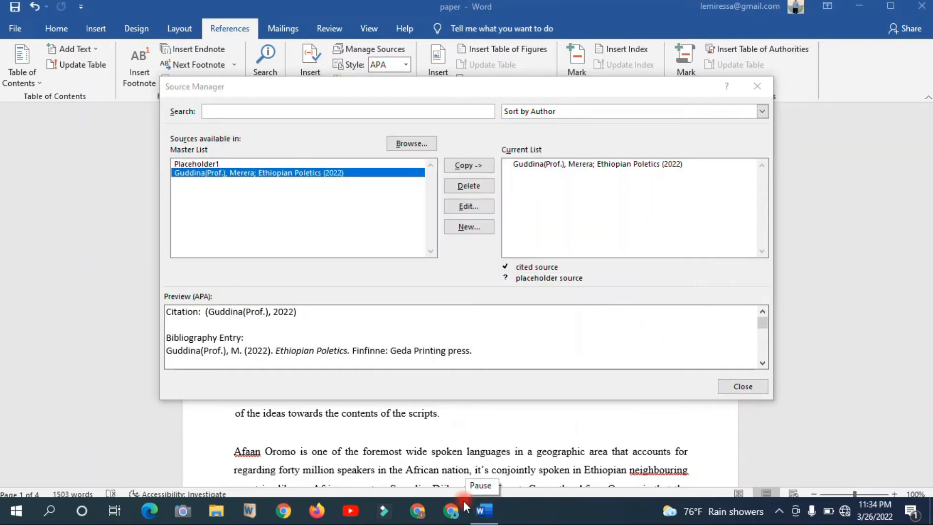
- Reopen the saved book source to review its bibliography fields, and close the Source Manager
{"action": "left_click", "coordinate": [468, 206]}
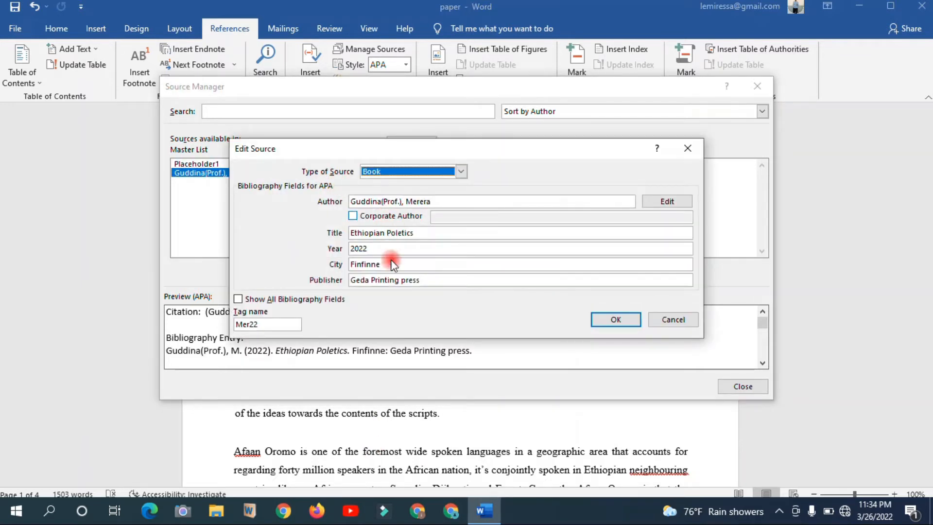
{"action": "left_click", "coordinate": [386, 258]}
{"action": "left_click", "coordinate": [616, 320]}
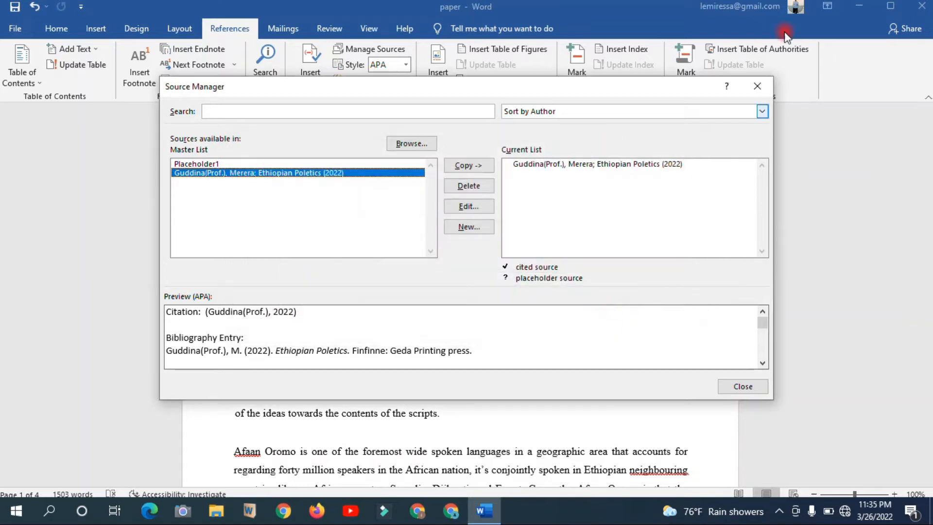
{"action": "left_click", "coordinate": [749, 88]}
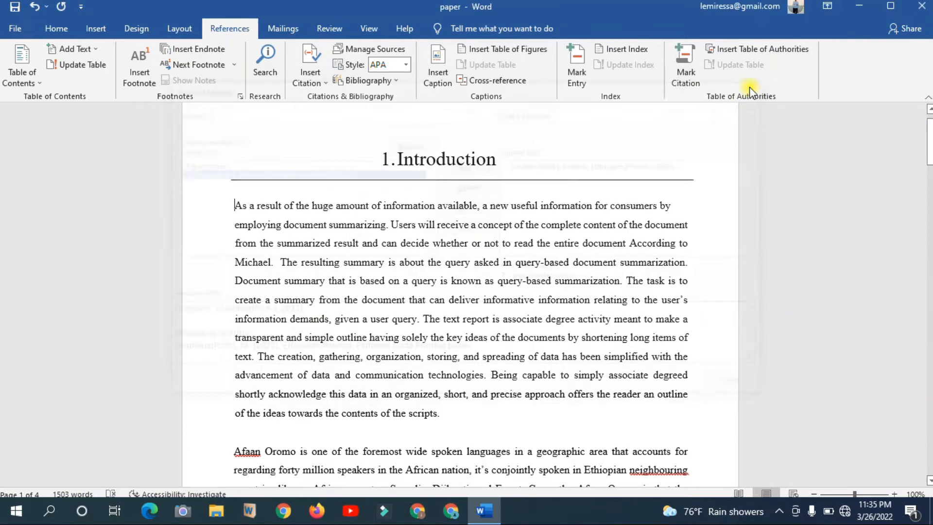
- Minimize the paper and open the IJST-2021-1182 PDF article from the desktop
{"action": "left_click", "coordinate": [859, 6]}
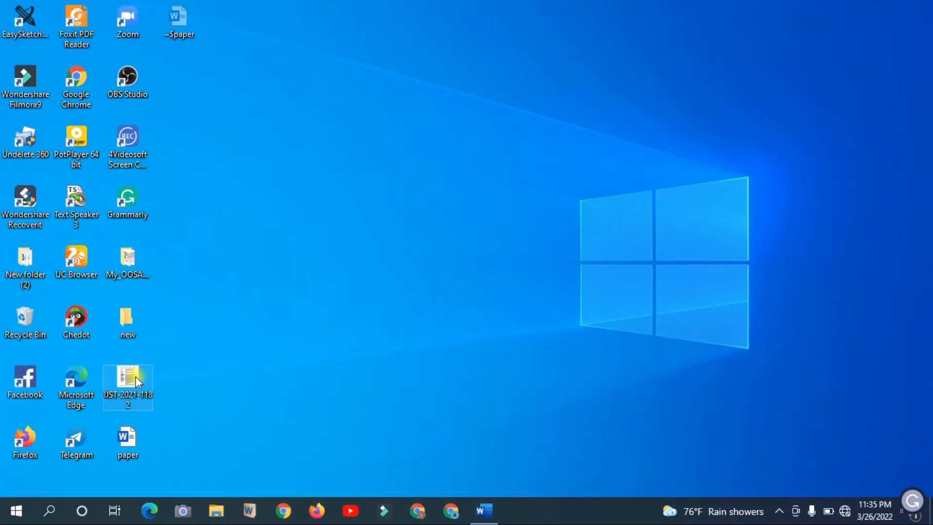
{"action": "double_click", "coordinate": [135, 376]}
{"action": "left_click", "coordinate": [542, 188]}
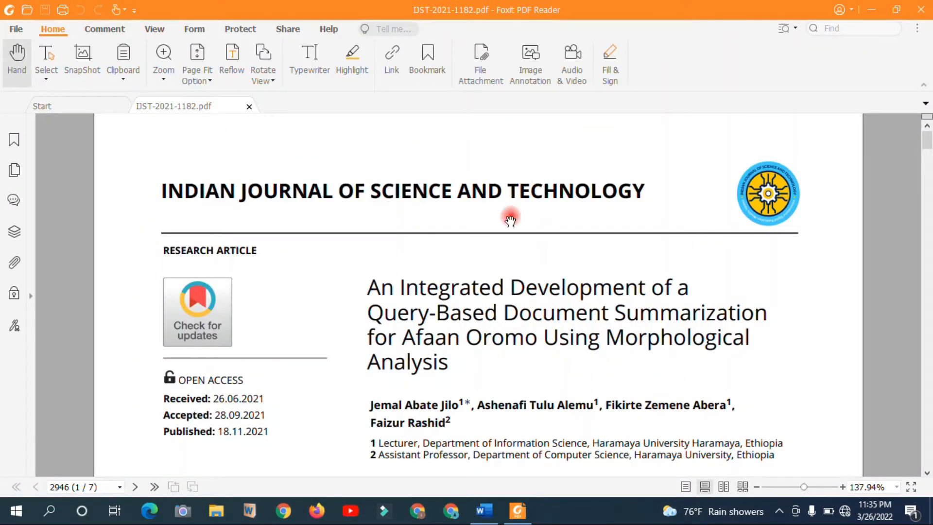
- Examine the journal name, article type, full title and author names on the article's first page
{"action": "left_click_drag", "start_coordinate": [161, 188], "coordinate": [639, 198]}
{"action": "left_click_drag", "start_coordinate": [412, 197], "coordinate": [241, 199]}
{"action": "left_click_drag", "start_coordinate": [649, 189], "coordinate": [225, 191]}
{"action": "triple_click", "coordinate": [190, 249]}
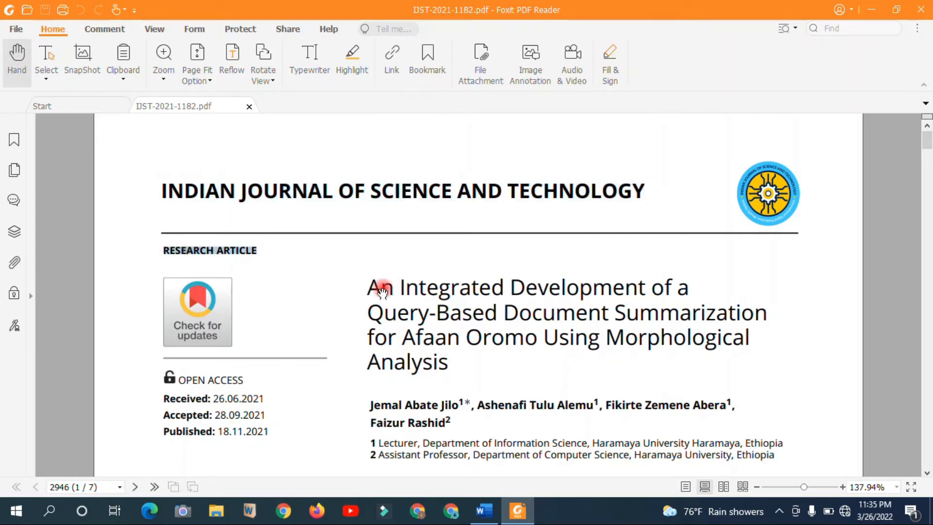
{"action": "left_click_drag", "start_coordinate": [370, 286], "coordinate": [475, 362]}
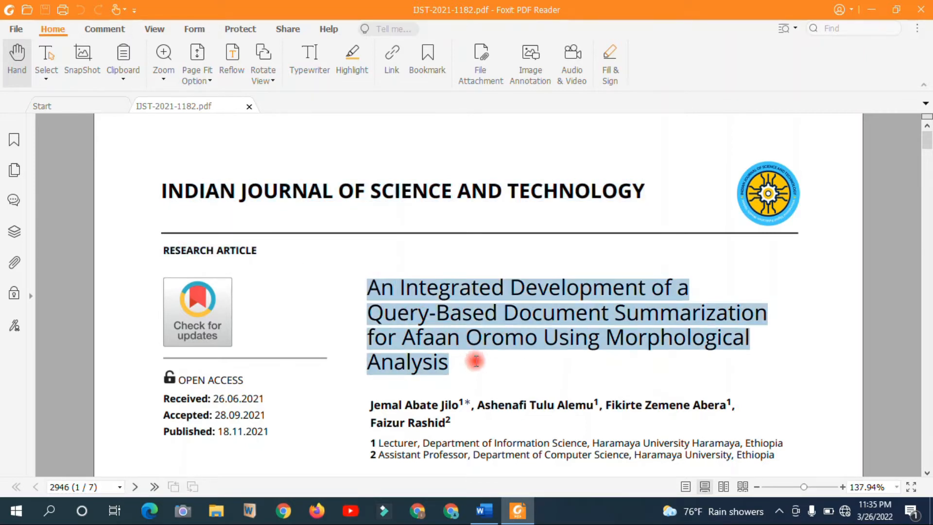
{"action": "scroll", "coordinate": [371, 281], "scroll_direction": "down", "scroll_amount": 3}
{"action": "left_click_drag", "start_coordinate": [371, 281], "coordinate": [448, 302]}
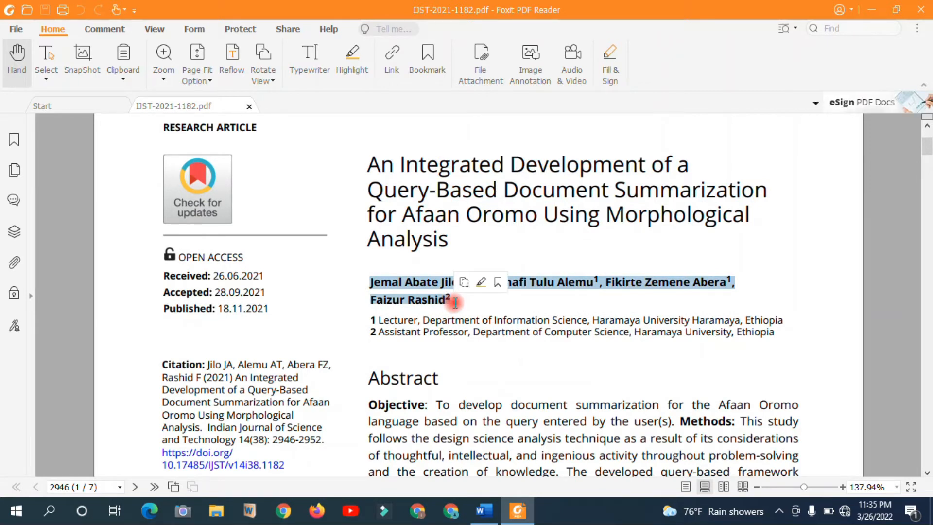
- Examine the article's received, accepted and published dates, citation details and publisher information
{"action": "scroll", "coordinate": [292, 243], "scroll_direction": "down", "scroll_amount": 4}
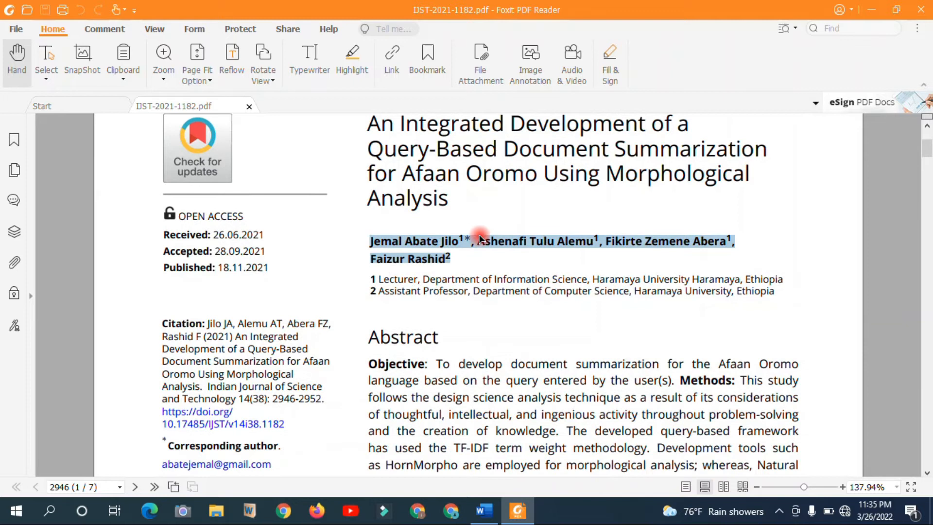
{"action": "left_click", "coordinate": [158, 157]}
{"action": "scroll", "coordinate": [277, 192], "scroll_direction": "up", "scroll_amount": 3}
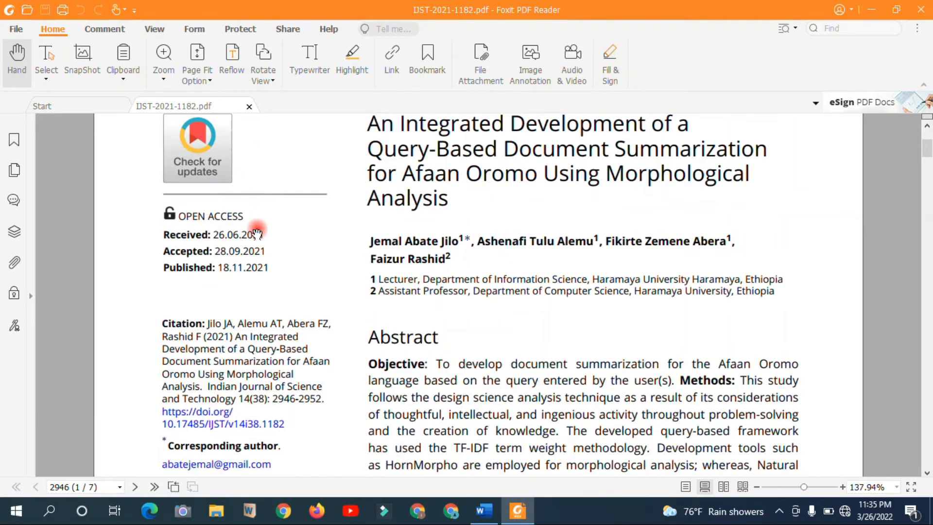
{"action": "left_click", "coordinate": [267, 252]}
{"action": "left_click_drag", "start_coordinate": [240, 238], "coordinate": [220, 269]}
{"action": "left_click", "coordinate": [268, 268]}
{"action": "scroll", "coordinate": [265, 279], "scroll_direction": "down", "scroll_amount": 5}
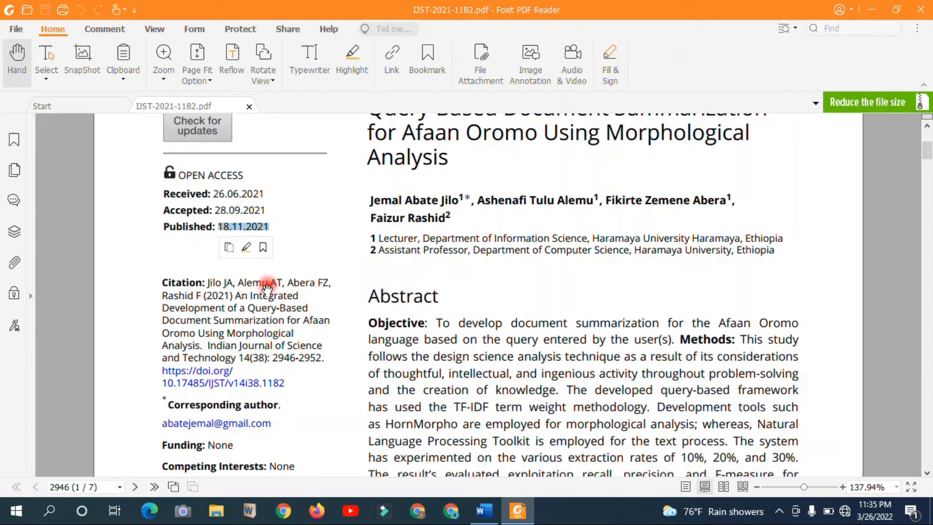
{"action": "scroll", "coordinate": [317, 254], "scroll_direction": "down", "scroll_amount": 5}
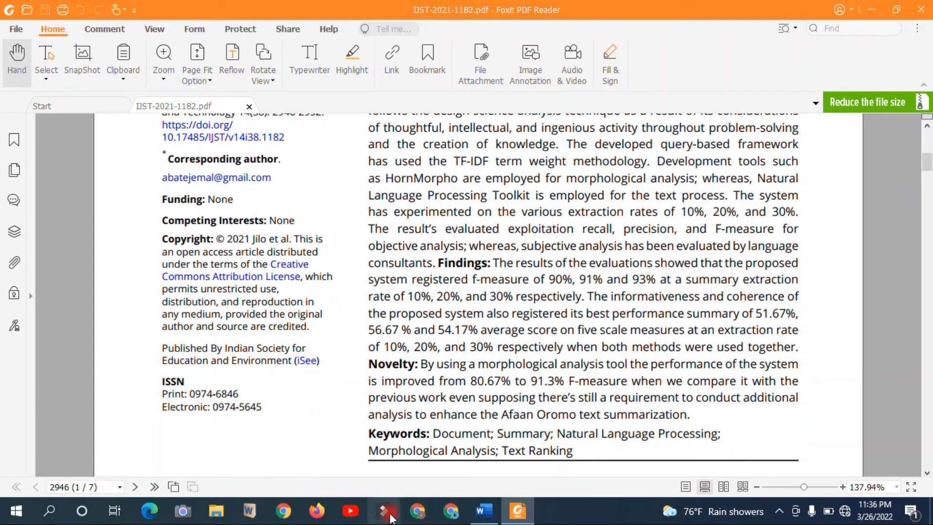
- Return to the Word paper, start a new source in the Source Manager and set its type to Journal Article
{"action": "left_click", "coordinate": [483, 513]}
{"action": "left_click", "coordinate": [369, 48]}
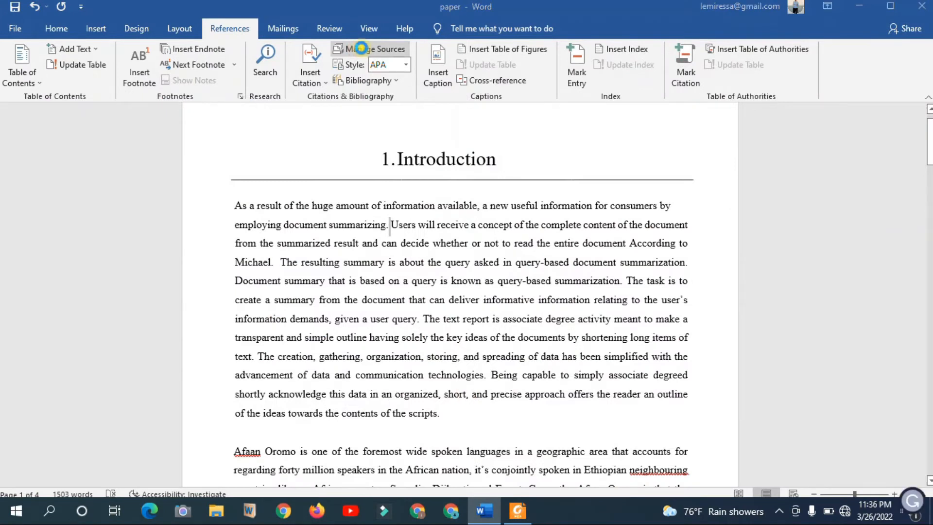
{"action": "left_click", "coordinate": [469, 227]}
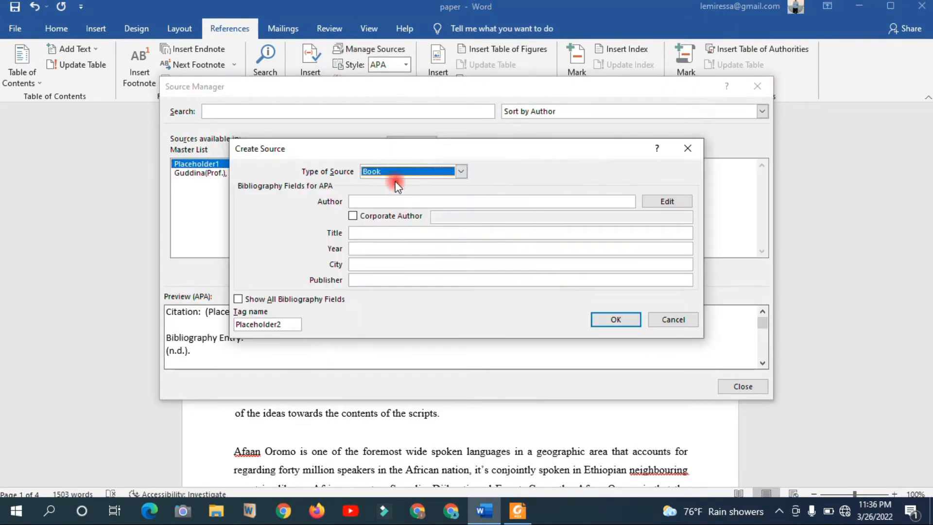
{"action": "left_click", "coordinate": [519, 512]}
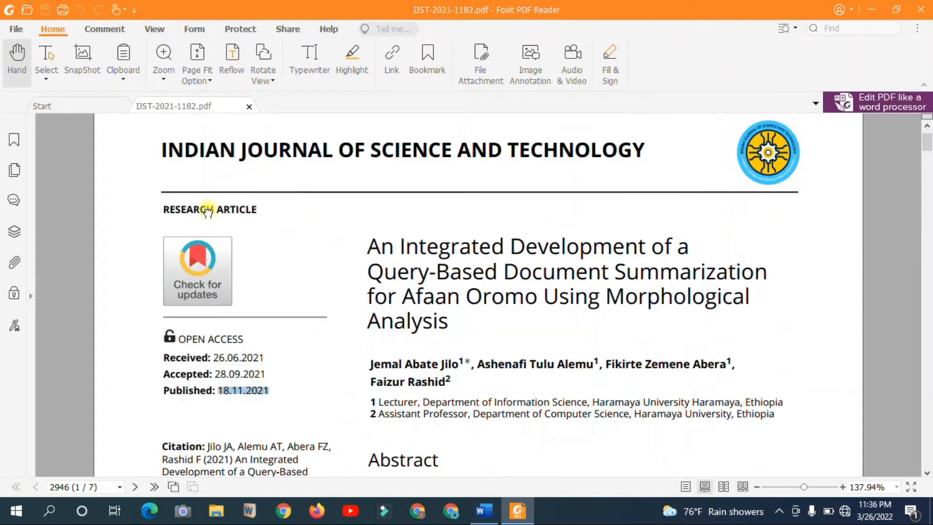
{"action": "left_click", "coordinate": [484, 510]}
{"action": "left_click", "coordinate": [388, 173]}
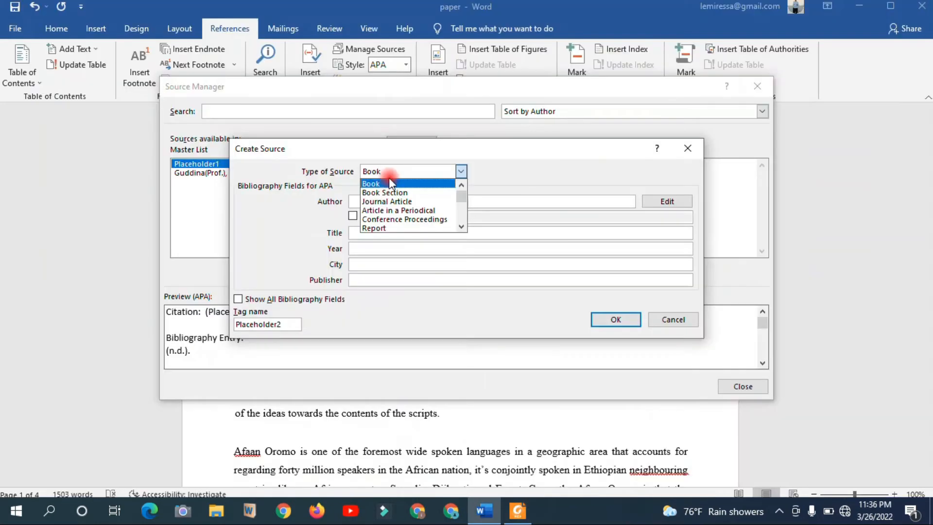
{"action": "left_click", "coordinate": [389, 204]}
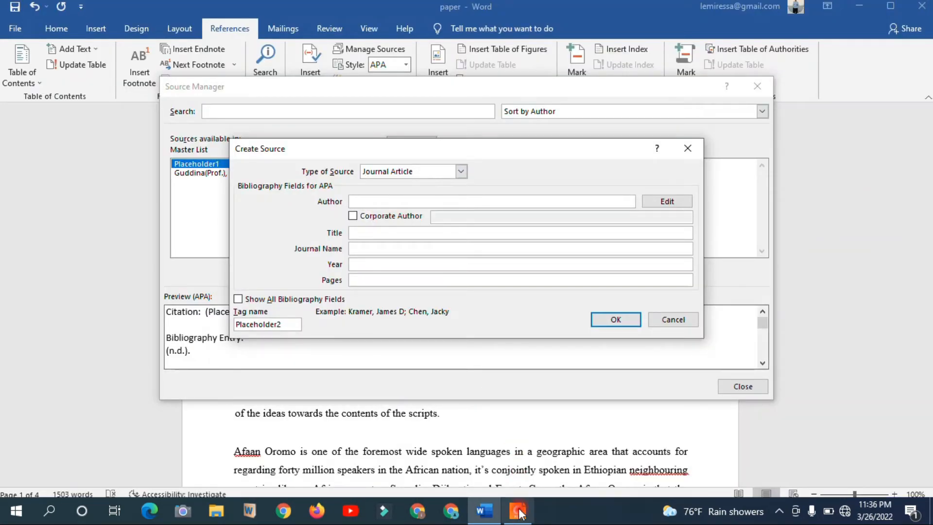
- Switch to the PDF article and copy the full list of author names below the title
{"action": "left_click", "coordinate": [519, 511]}
{"action": "scroll", "coordinate": [441, 294], "scroll_direction": "down", "scroll_amount": 1}
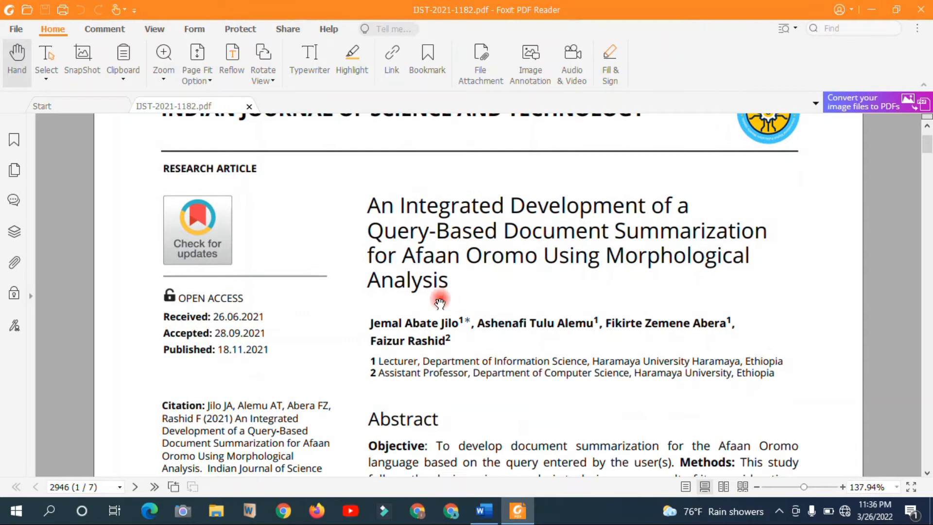
{"action": "left_click_drag", "start_coordinate": [451, 335], "coordinate": [367, 323]}
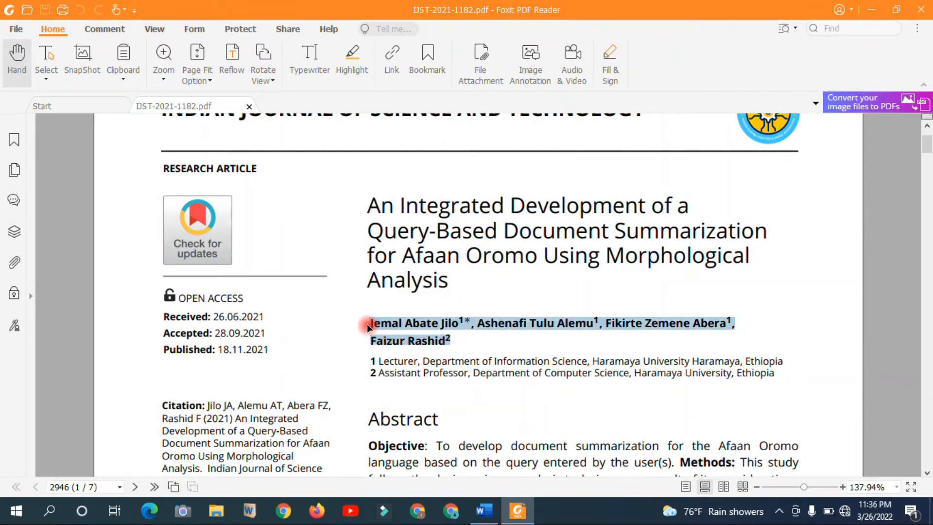
{"action": "right_click", "coordinate": [389, 326]}
{"action": "left_click", "coordinate": [426, 151]}
- Back in Word, enable Corporate Author for the new source and paste the copied author names there
{"action": "left_click", "coordinate": [486, 511]}
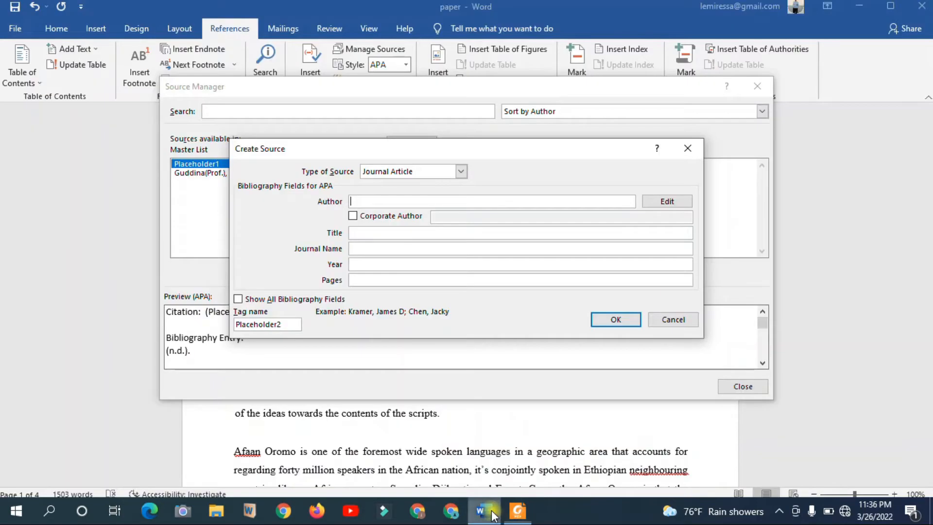
{"action": "right_click", "coordinate": [366, 197]}
{"action": "left_click", "coordinate": [355, 198]}
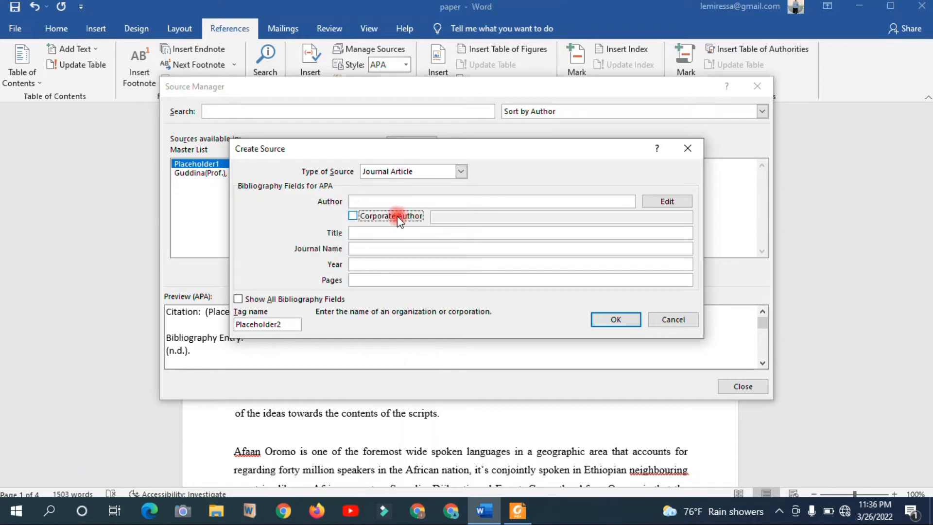
{"action": "left_click", "coordinate": [353, 215]}
{"action": "left_click", "coordinate": [439, 216]}
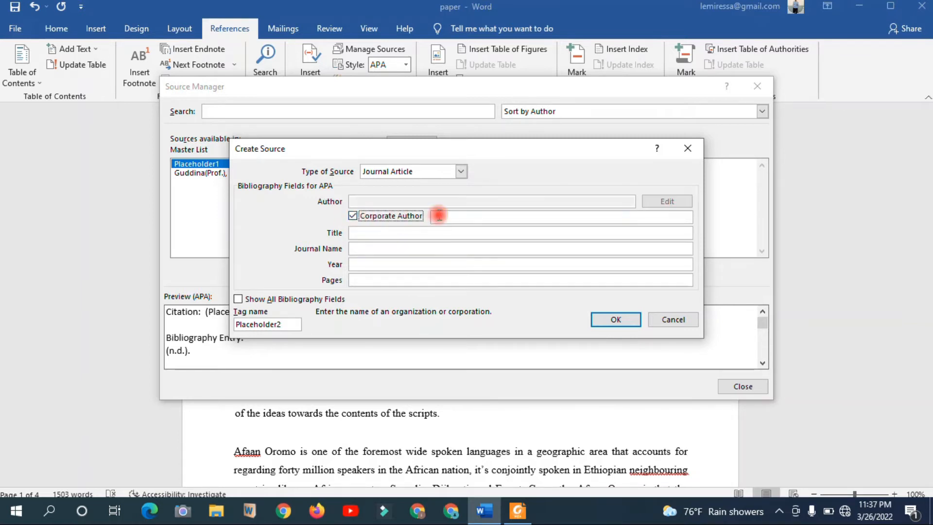
{"action": "key", "text": "ctrl+v"}
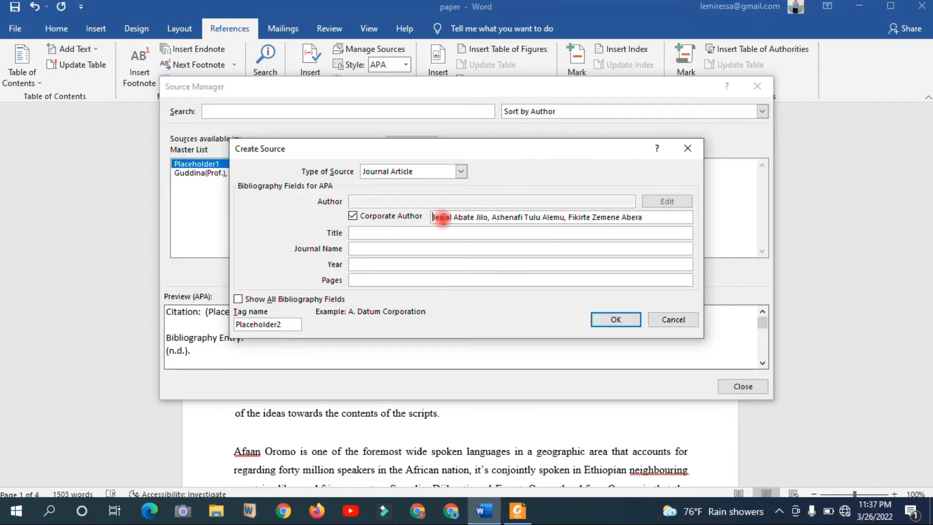
{"action": "key", "text": "Tab"}
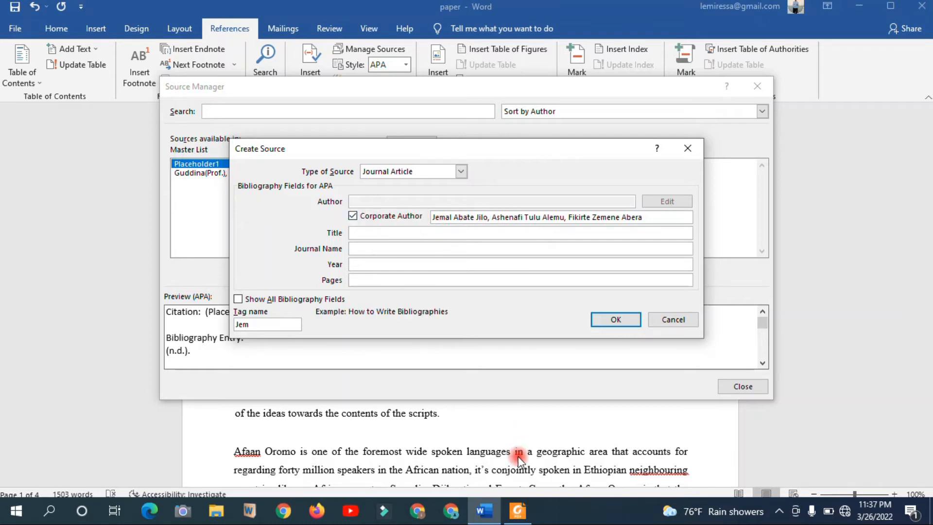
- Copy the article's title from the PDF and paste its first line, "An Integrated Development of a", as the source title
{"action": "left_click", "coordinate": [517, 511]}
{"action": "left_click", "coordinate": [518, 511]}
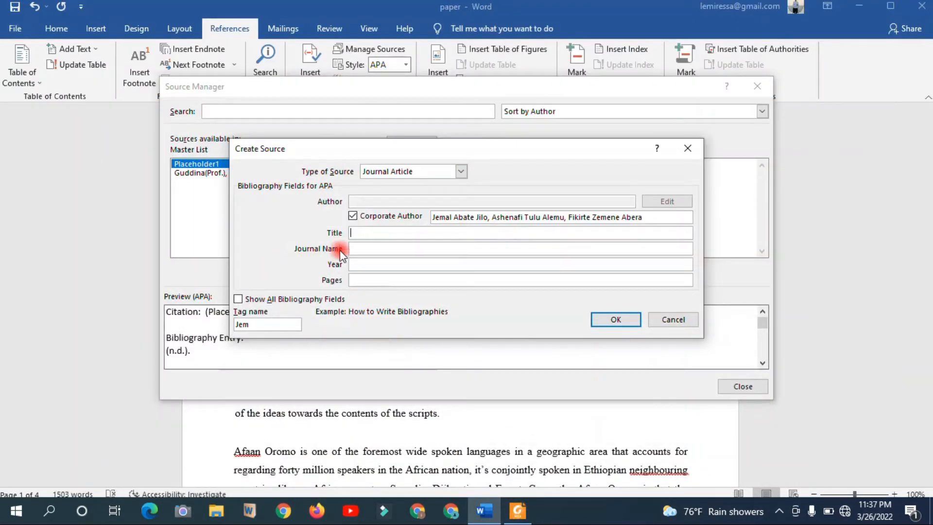
{"action": "left_click", "coordinate": [530, 516]}
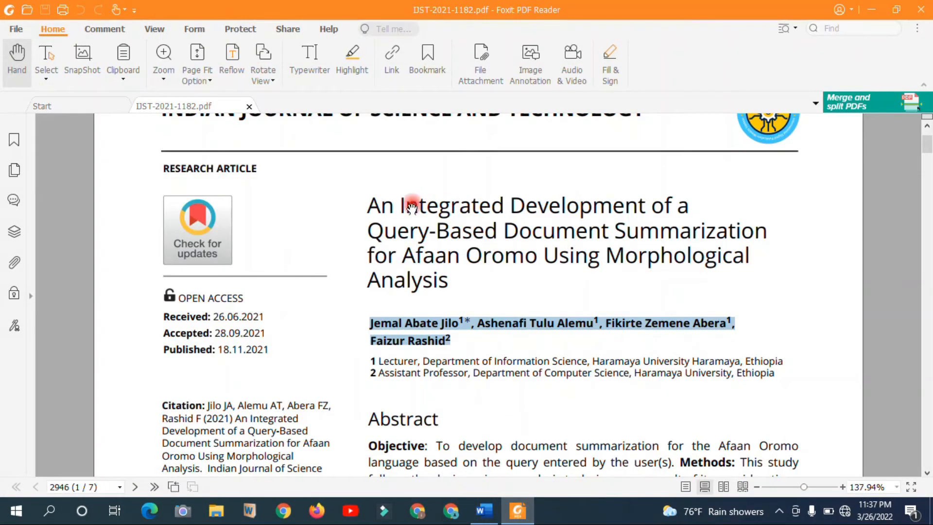
{"action": "left_click_drag", "start_coordinate": [373, 198], "coordinate": [465, 277]}
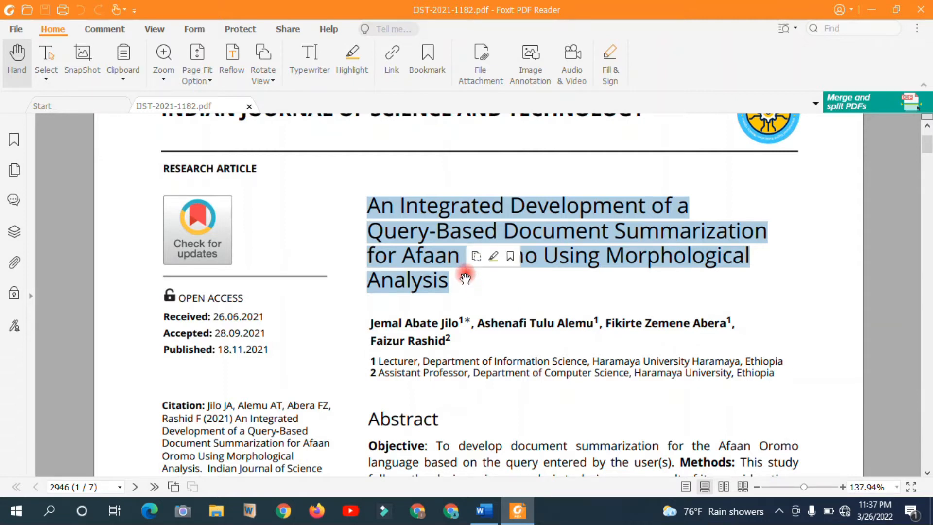
{"action": "right_click", "coordinate": [441, 229]}
{"action": "left_click", "coordinate": [471, 238]}
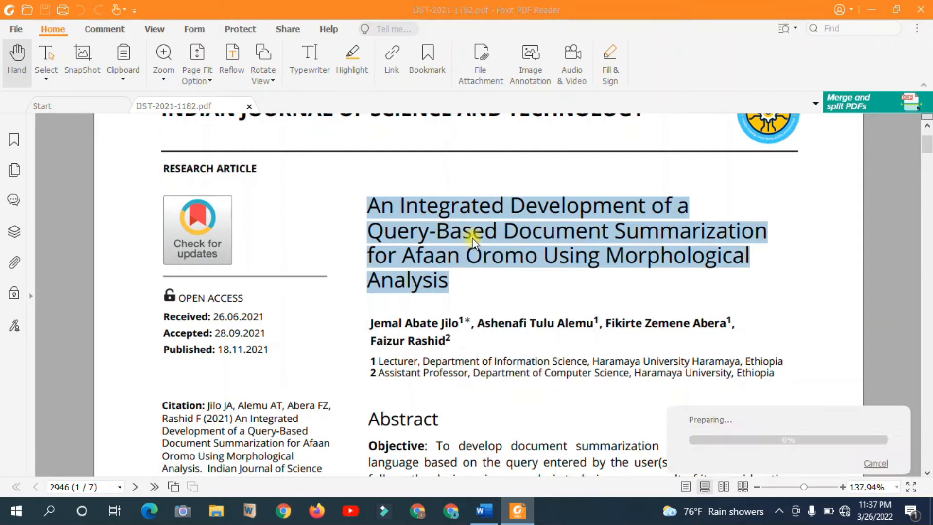
{"action": "left_click", "coordinate": [484, 510]}
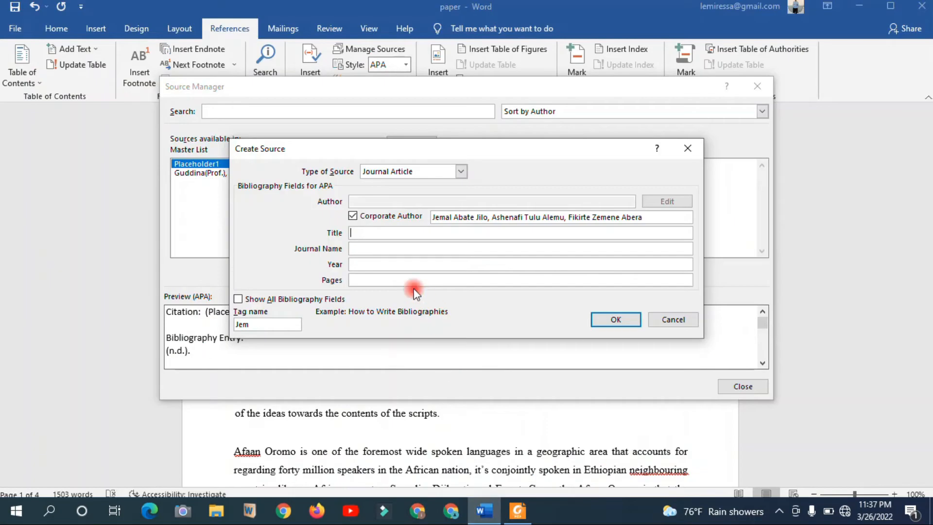
{"action": "right_click", "coordinate": [372, 232]}
{"action": "left_click", "coordinate": [335, 271]}
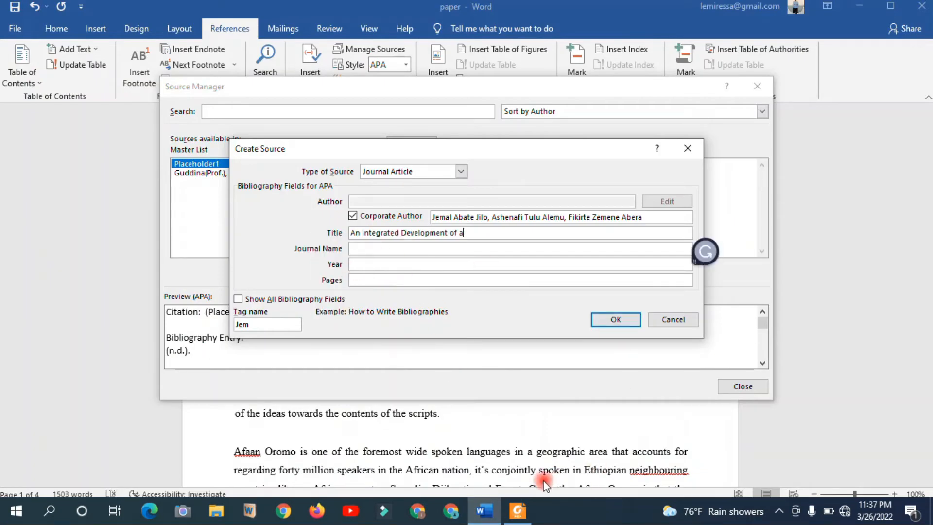
- Copy the rest of the title from "Query-Based" onward in the PDF to add "Query-Based Document Summarization" to the source title
{"action": "left_click", "coordinate": [519, 511]}
{"action": "left_click", "coordinate": [442, 217]}
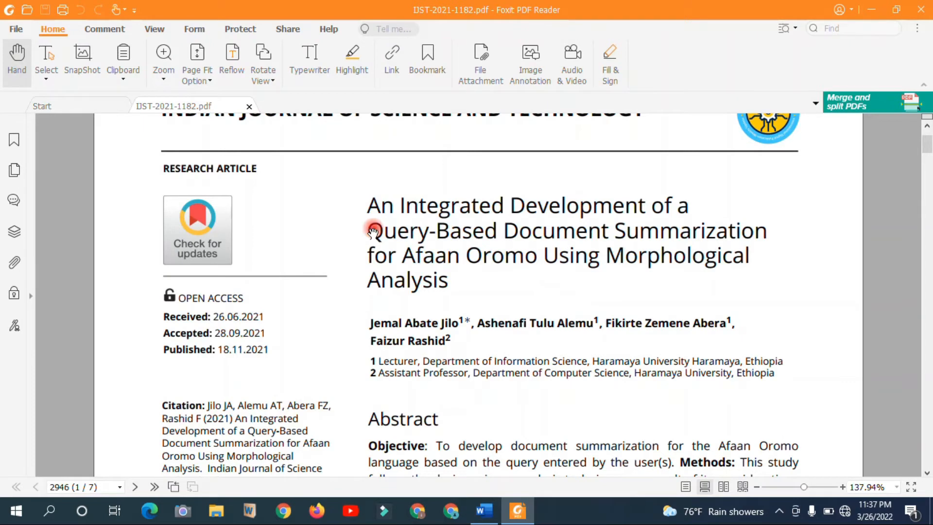
{"action": "left_click_drag", "start_coordinate": [374, 231], "coordinate": [704, 271]}
{"action": "right_click", "coordinate": [678, 237]}
{"action": "left_click", "coordinate": [690, 239]}
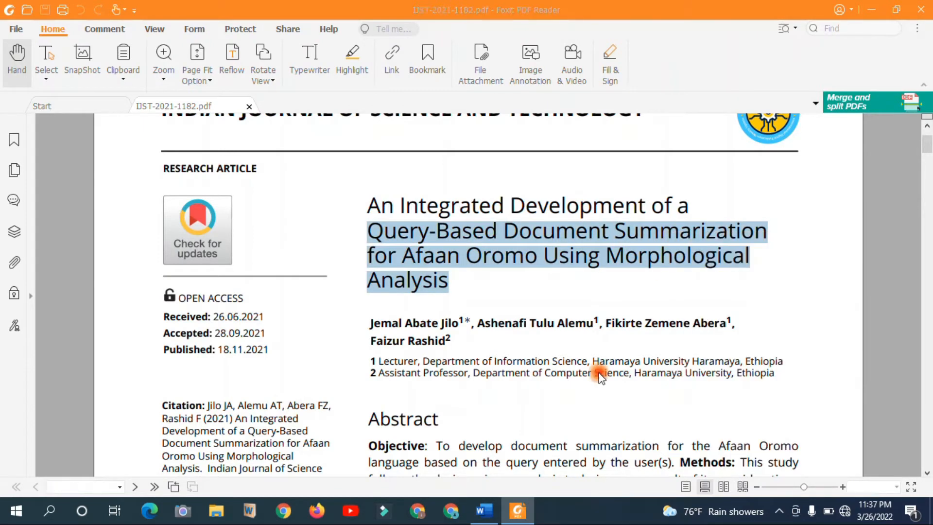
- Copy the title's last two lines from the PDF and append "for Afaan Oromo Using Morphological" to the source title
{"action": "left_click", "coordinate": [592, 260]}
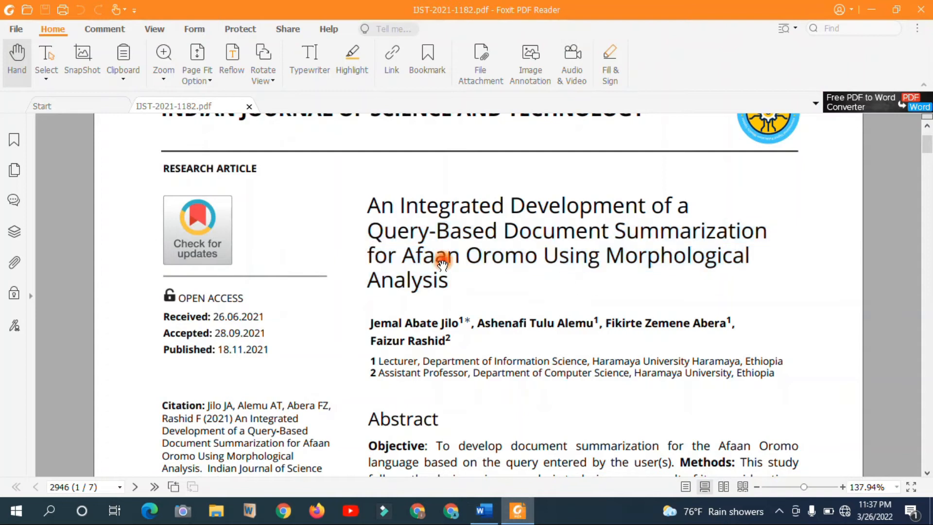
{"action": "left_click_drag", "start_coordinate": [368, 251], "coordinate": [452, 281]}
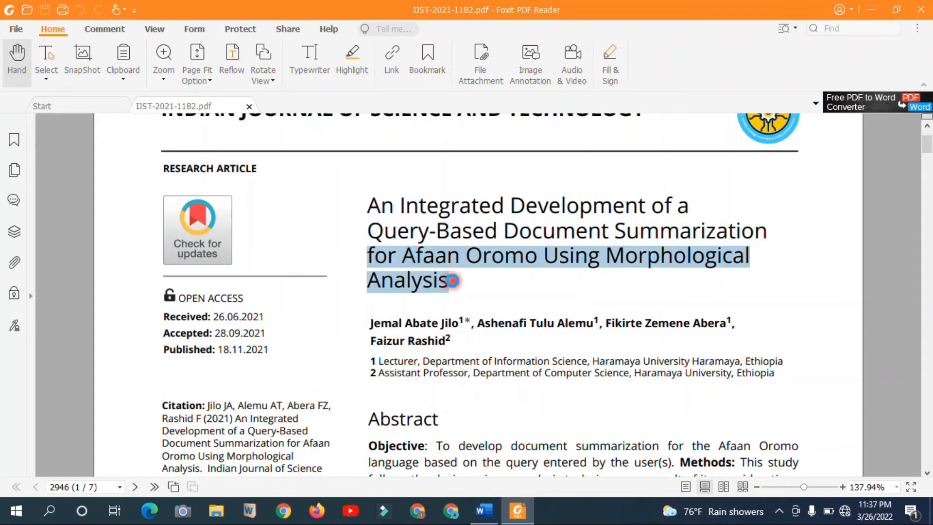
{"action": "right_click", "coordinate": [421, 246]}
{"action": "left_click", "coordinate": [458, 270]}
{"action": "left_click", "coordinate": [484, 510]}
{"action": "left_click", "coordinate": [637, 232]}
{"action": "key", "text": "ctrl+v"}
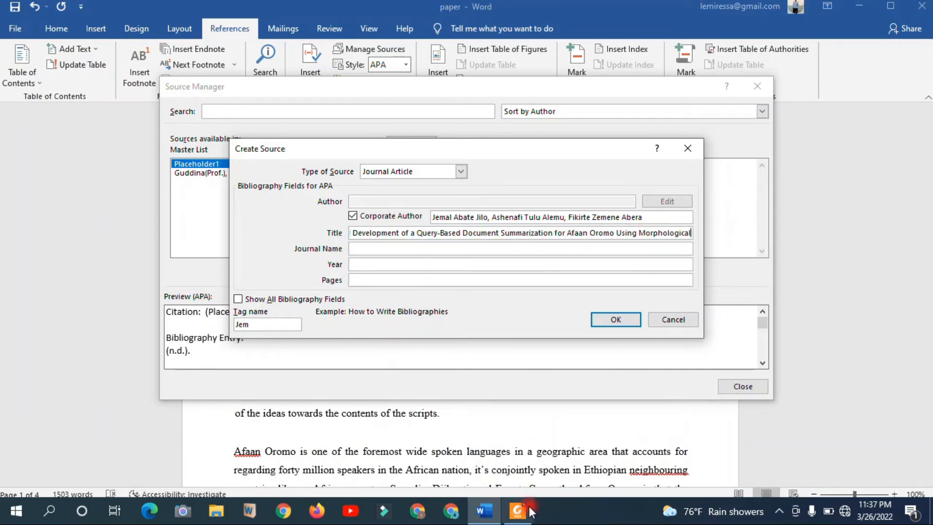
- Copy the word "Analysis" from the article's title in the PDF and append it to the source title
{"action": "left_click", "coordinate": [485, 511]}
{"action": "left_click", "coordinate": [516, 509]}
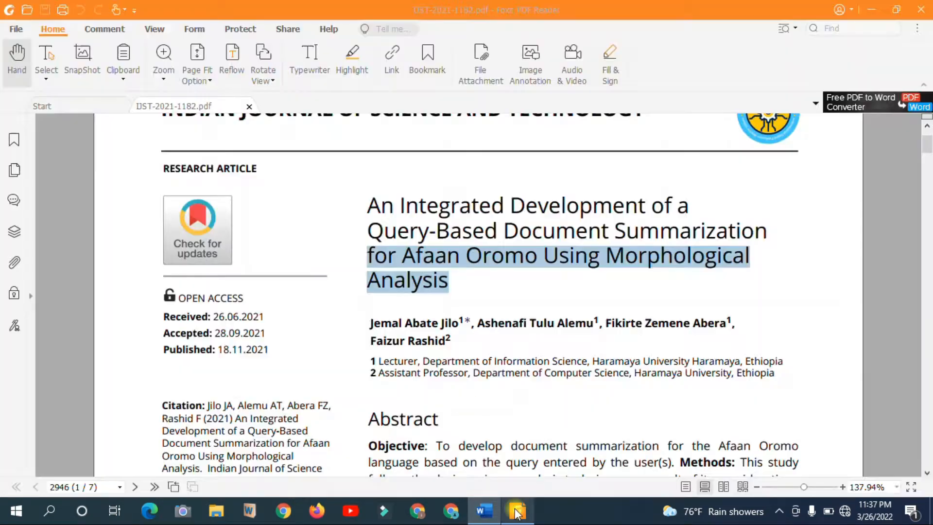
{"action": "left_click_drag", "start_coordinate": [367, 278], "coordinate": [454, 281]}
{"action": "right_click", "coordinate": [435, 274]}
{"action": "left_click", "coordinate": [470, 297]}
{"action": "left_click", "coordinate": [484, 510]}
{"action": "key", "text": "ctrl+v"}
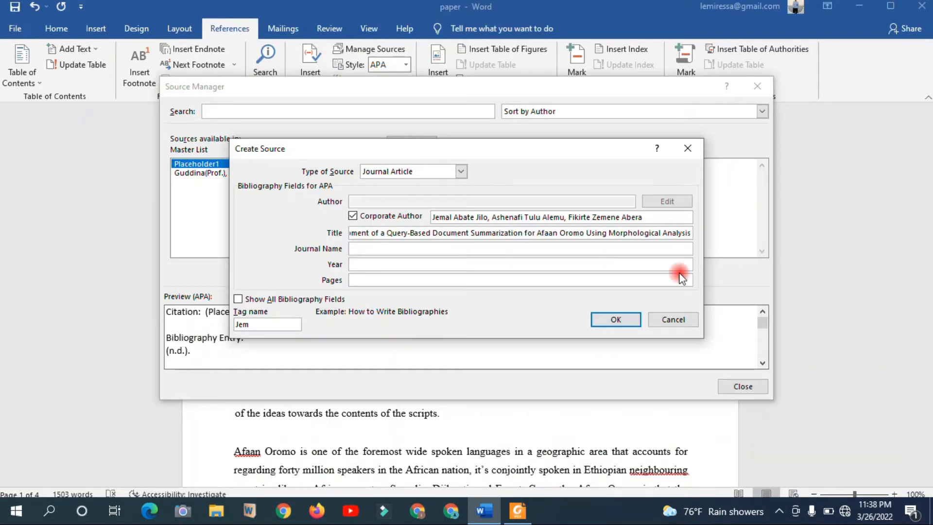
{"action": "left_click_drag", "start_coordinate": [591, 235], "coordinate": [340, 249]}
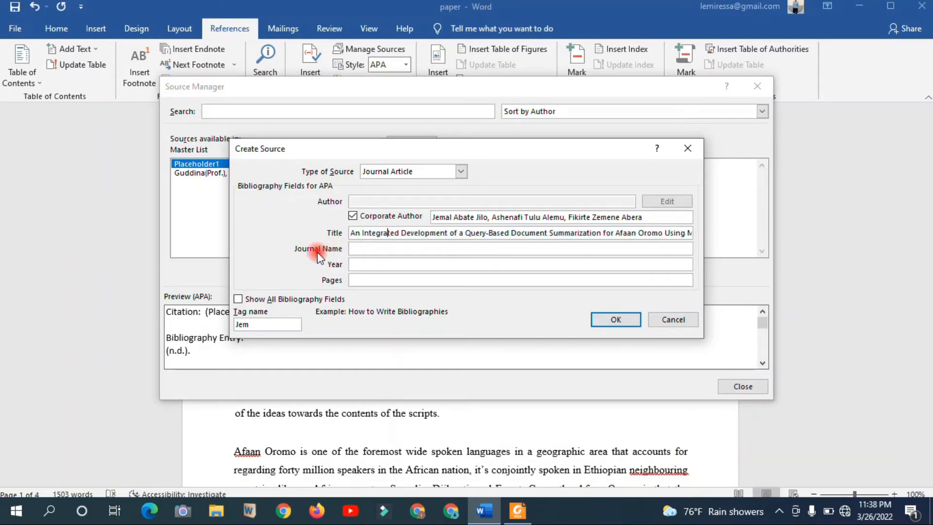
- Copy the journal name from the PDF's heading and paste "INDIAN JOURNAL OF SCIENCE AND TECHNOLOGY" as the source's journal name
{"action": "left_click", "coordinate": [517, 510]}
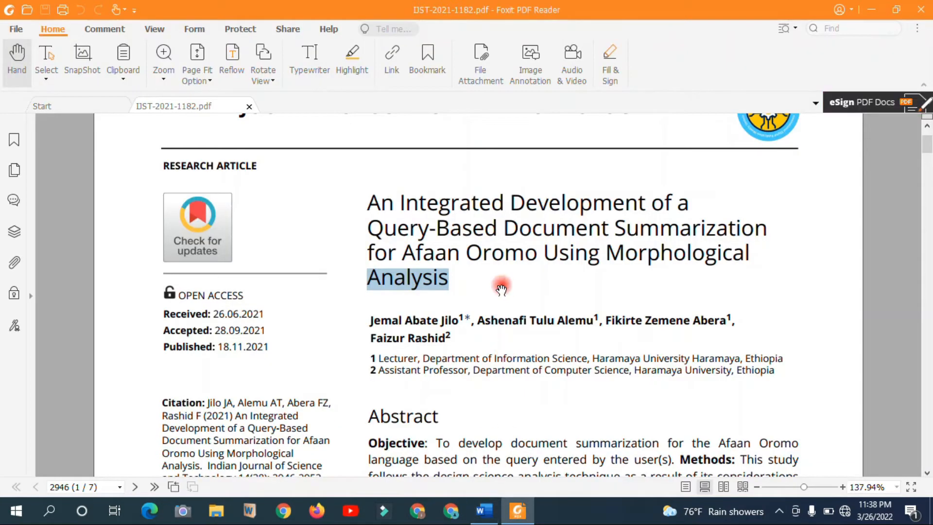
{"action": "scroll", "coordinate": [501, 289], "scroll_direction": "up", "scroll_amount": 3}
{"action": "left_click", "coordinate": [424, 189]}
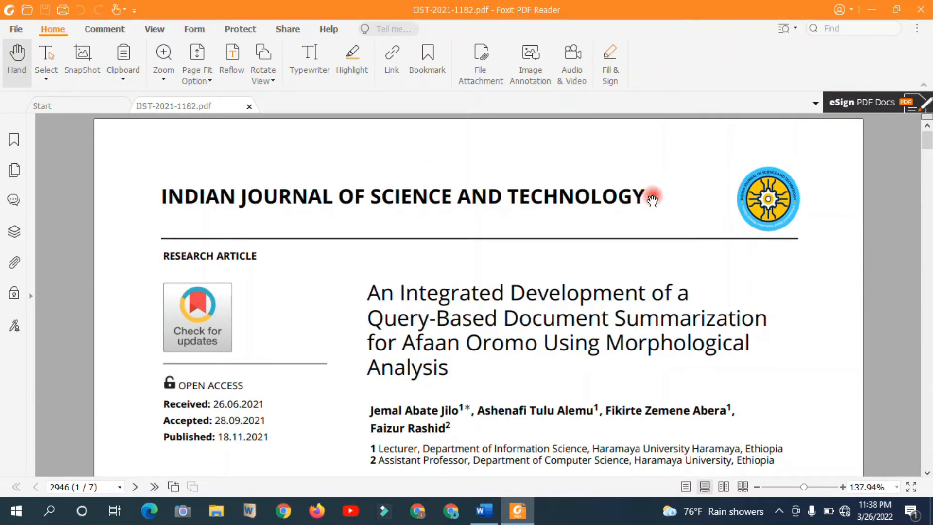
{"action": "triple_click", "coordinate": [537, 197]}
{"action": "right_click", "coordinate": [538, 195]}
{"action": "left_click", "coordinate": [563, 201]}
{"action": "left_click", "coordinate": [483, 512]}
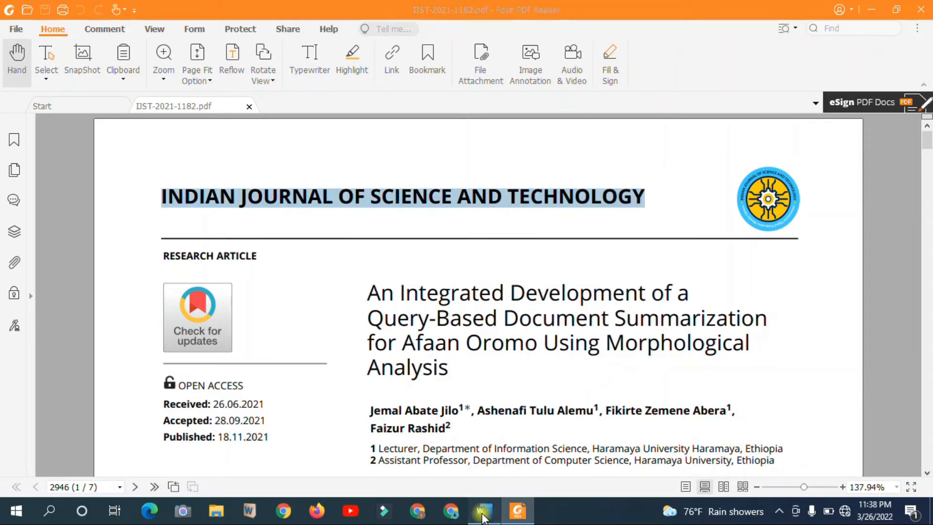
{"action": "left_click", "coordinate": [359, 251]}
{"action": "key", "text": "ctrl+v"}
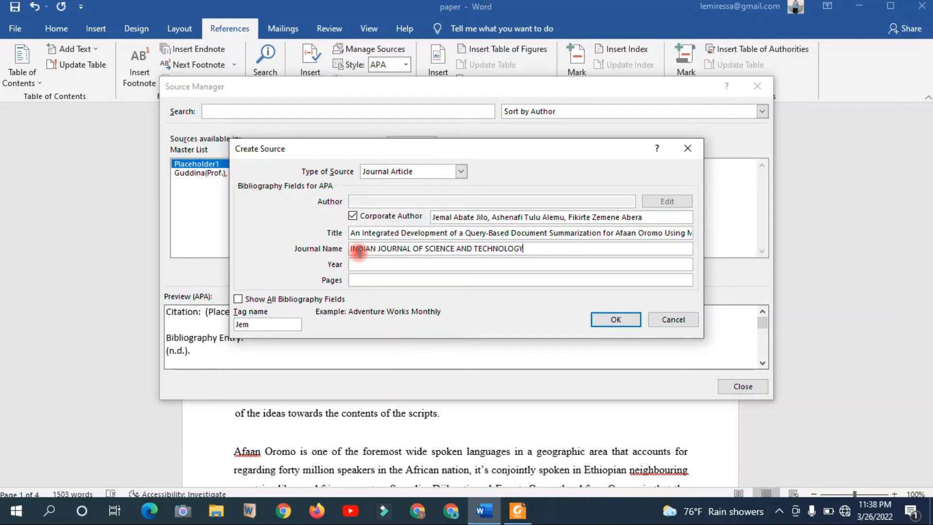
{"action": "key", "text": "ctrl+a"}
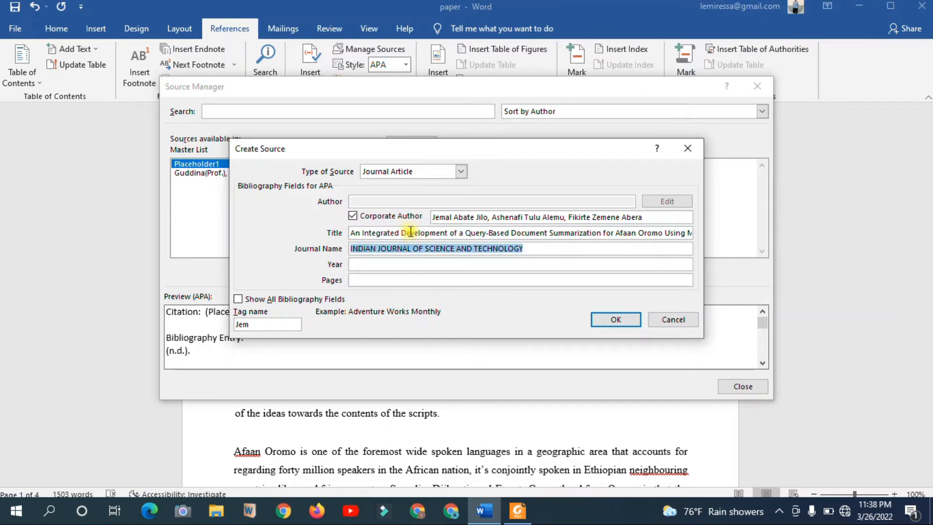
{"action": "left_click_drag", "start_coordinate": [530, 248], "coordinate": [349, 249]}
- Copy the year 2021 from the publication date in the PDF and paste it as the source's year
{"action": "left_click", "coordinate": [360, 263]}
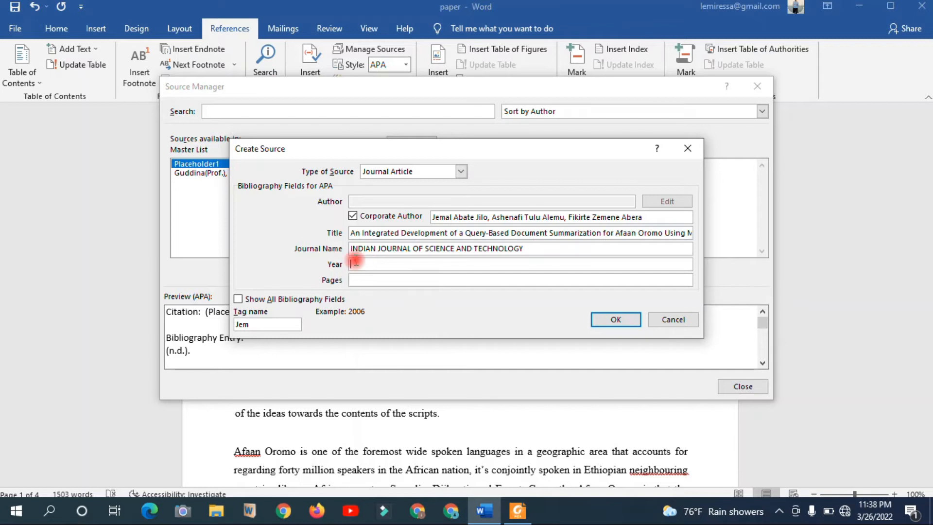
{"action": "left_click", "coordinate": [516, 512]}
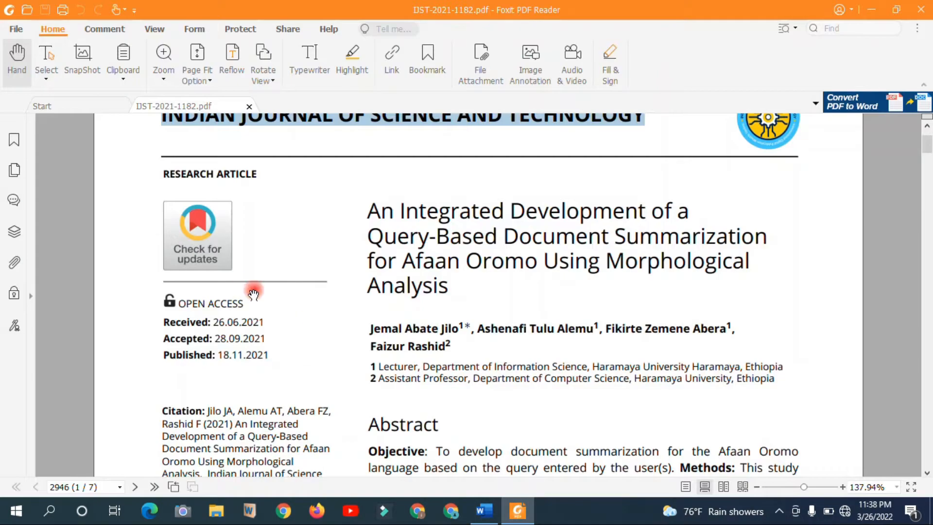
{"action": "left_click", "coordinate": [272, 354]}
{"action": "left_click_drag", "start_coordinate": [271, 355], "coordinate": [246, 354]}
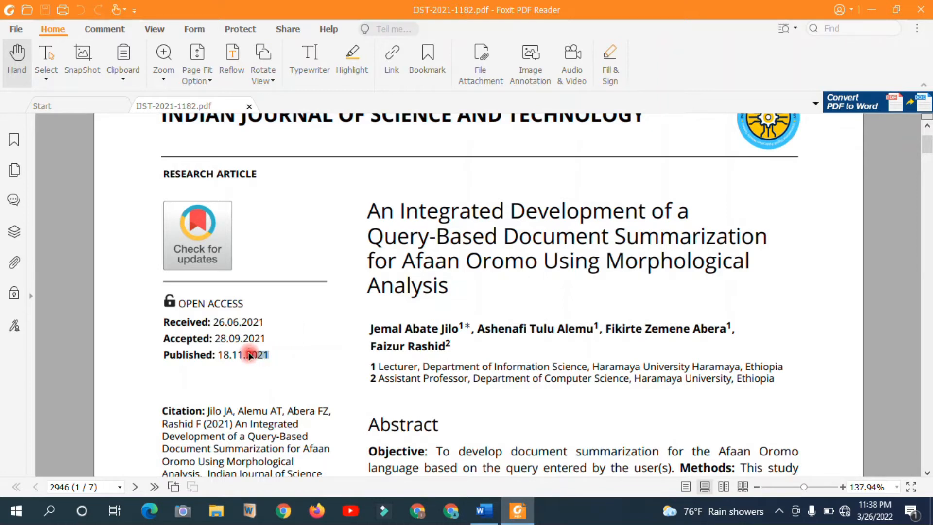
{"action": "right_click", "coordinate": [250, 179]}
{"action": "left_click", "coordinate": [294, 185]}
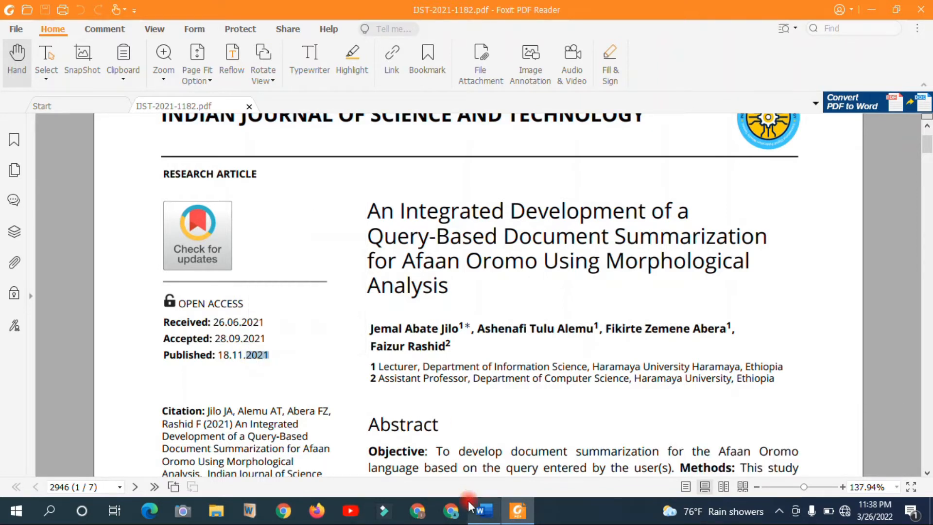
{"action": "left_click", "coordinate": [484, 510]}
{"action": "left_click", "coordinate": [402, 264]}
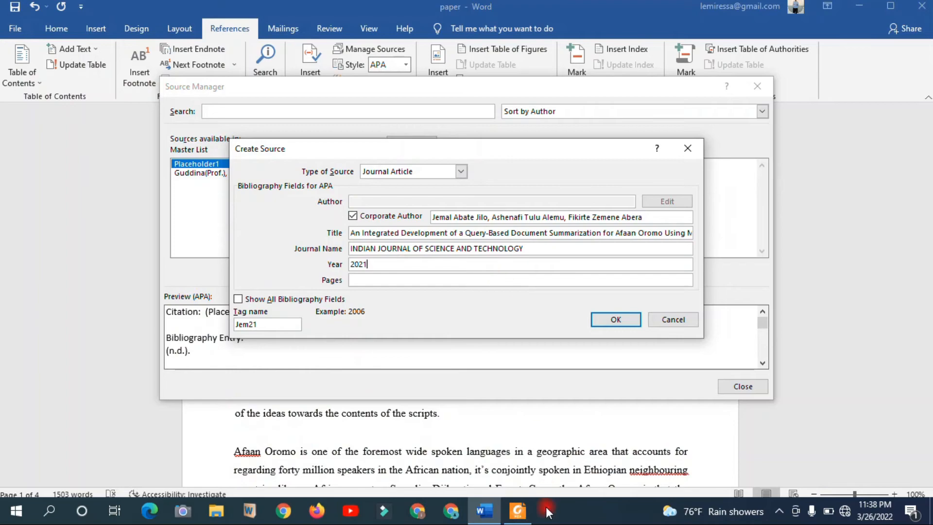
- Check the article's page count in the PDF and enter 7 as the source's pages
{"action": "left_click", "coordinate": [518, 510]}
{"action": "scroll", "coordinate": [400, 302], "scroll_direction": "down", "scroll_amount": 4}
{"action": "scroll", "coordinate": [400, 302], "scroll_direction": "down", "scroll_amount": 20}
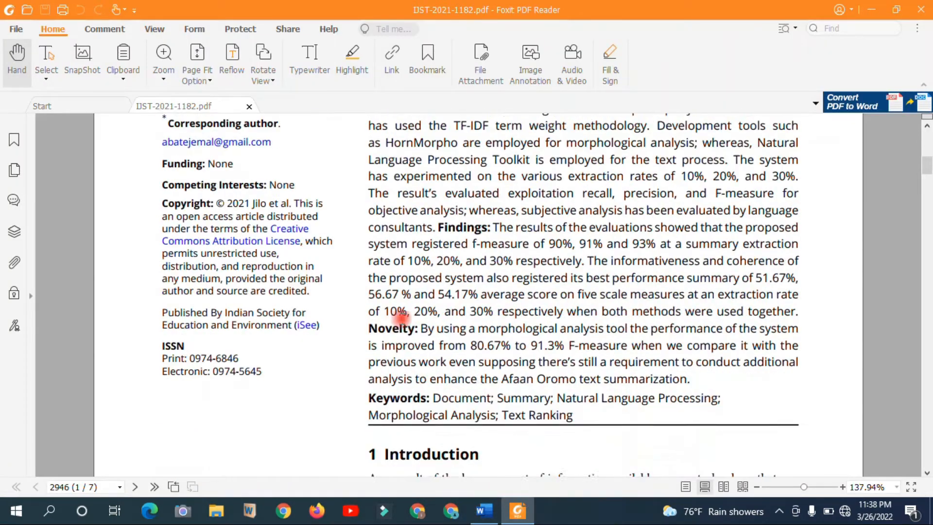
{"action": "scroll", "coordinate": [423, 336], "scroll_direction": "down", "scroll_amount": 20}
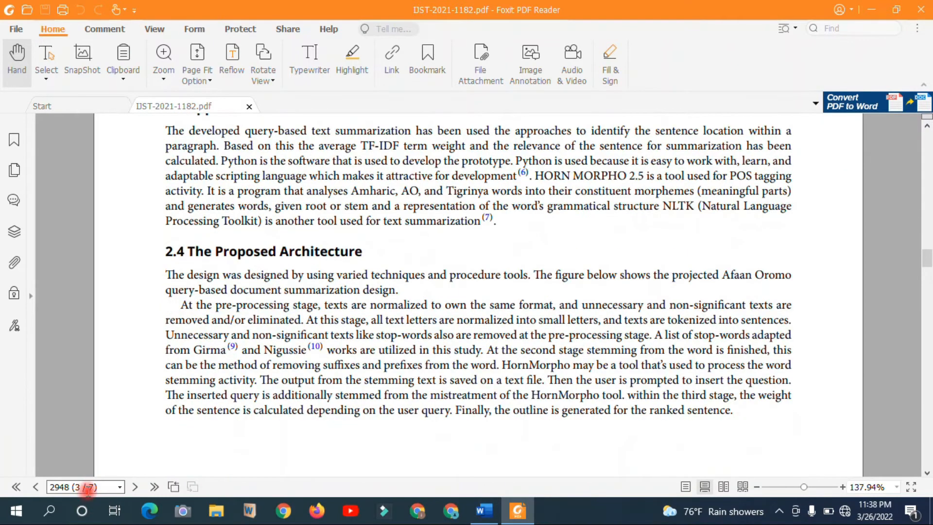
{"action": "scroll", "coordinate": [462, 378], "scroll_direction": "down", "scroll_amount": 15}
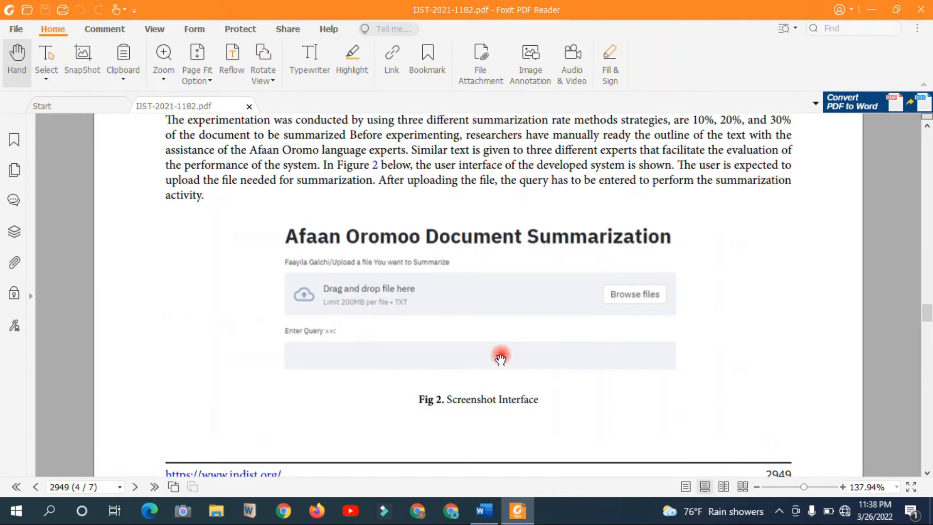
{"action": "left_click", "coordinate": [871, 9]}
{"action": "left_click", "coordinate": [356, 281]}
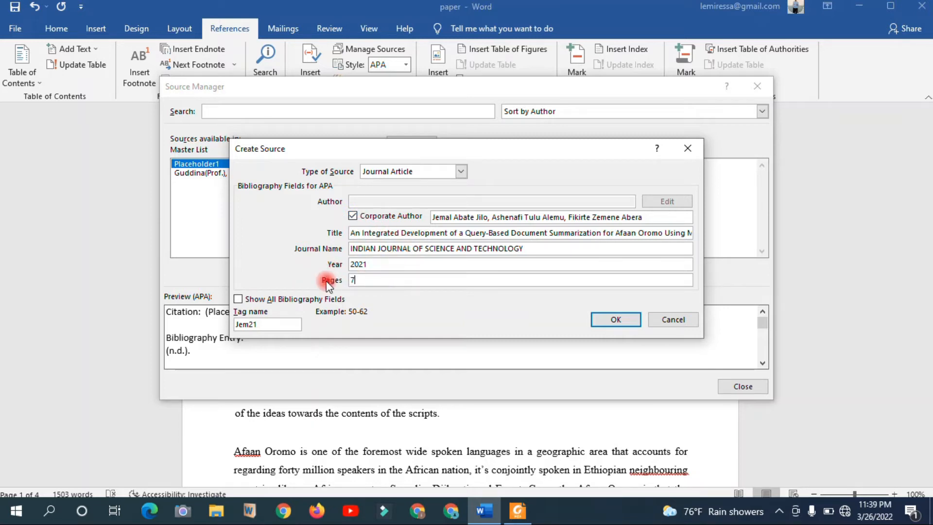
- Show all bibliography fields for the journal article and review the optional ones, from City through DOI
{"action": "left_click", "coordinate": [239, 298]}
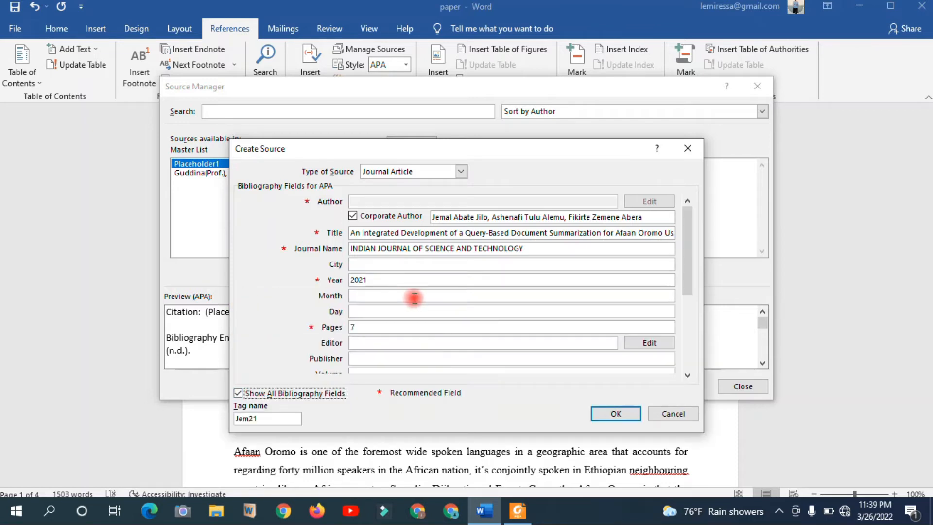
{"action": "left_click", "coordinate": [368, 264]}
{"action": "left_click", "coordinate": [357, 328]}
{"action": "left_click", "coordinate": [358, 343]}
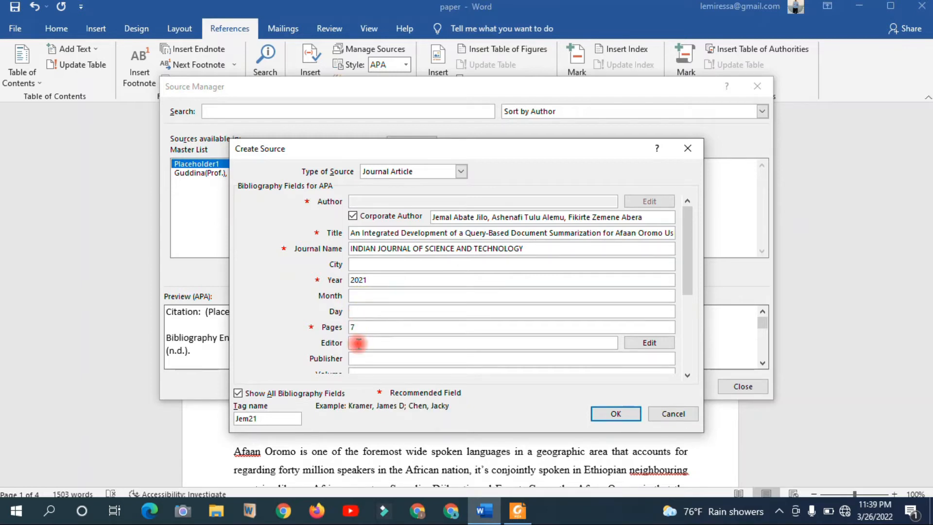
{"action": "left_click", "coordinate": [414, 358]}
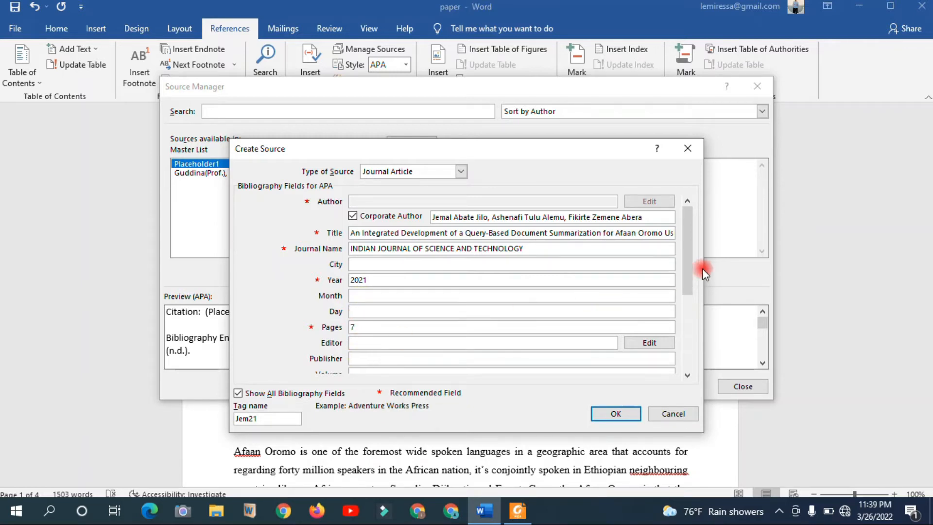
{"action": "left_click_drag", "start_coordinate": [690, 243], "coordinate": [681, 324]}
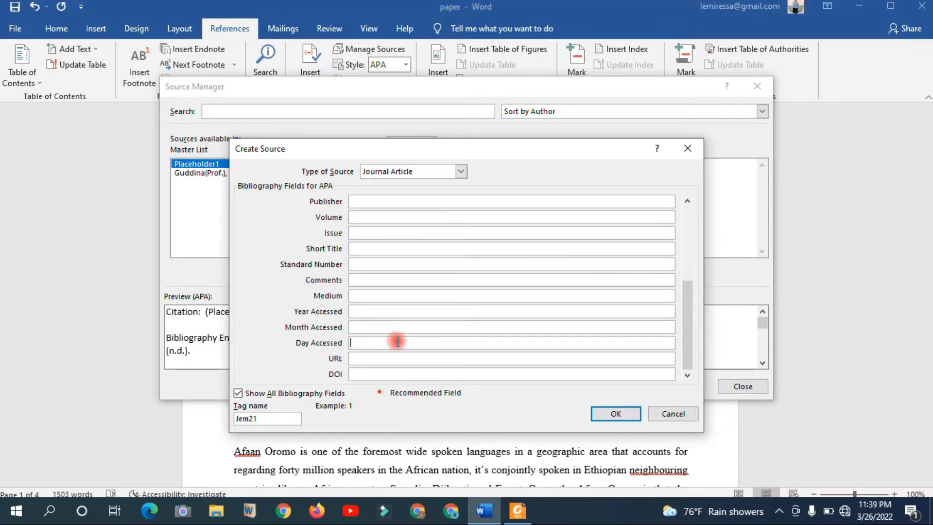
{"action": "left_click_drag", "start_coordinate": [688, 335], "coordinate": [688, 260]}
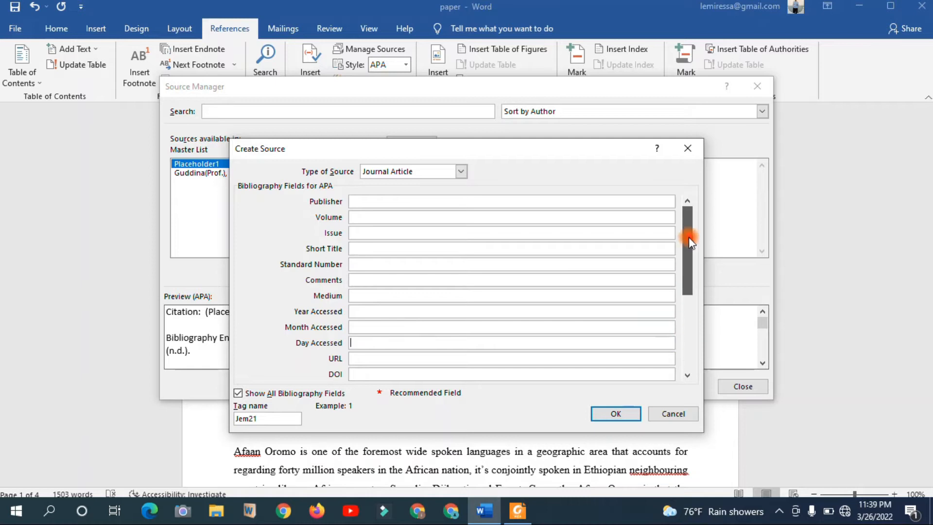
- Save the journal article source and check its details in the source editor
{"action": "left_click", "coordinate": [626, 414]}
{"action": "left_click", "coordinate": [625, 417]}
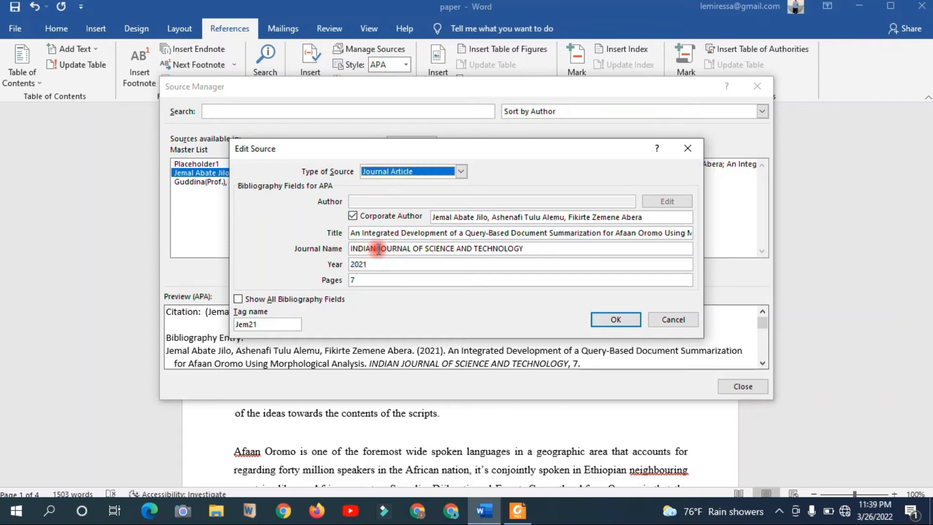
{"action": "left_click", "coordinate": [614, 319]}
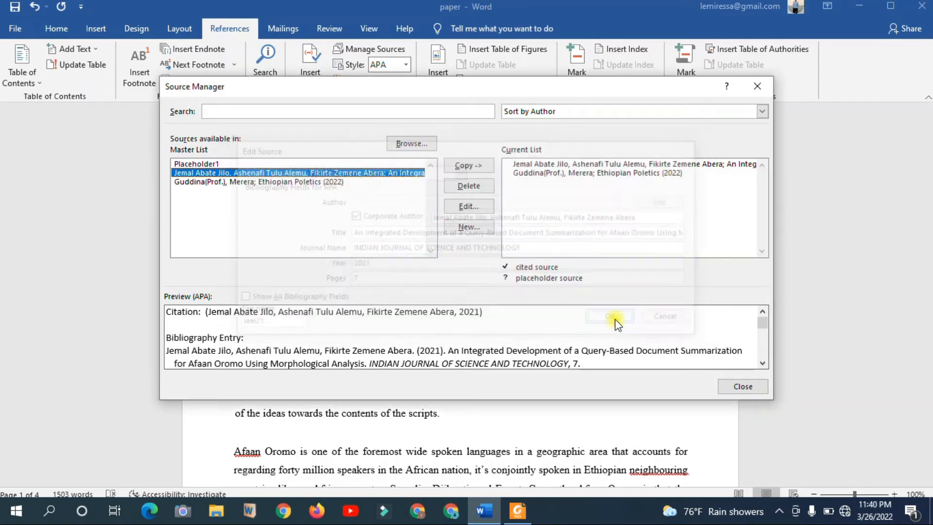
{"action": "left_click", "coordinate": [476, 224]}
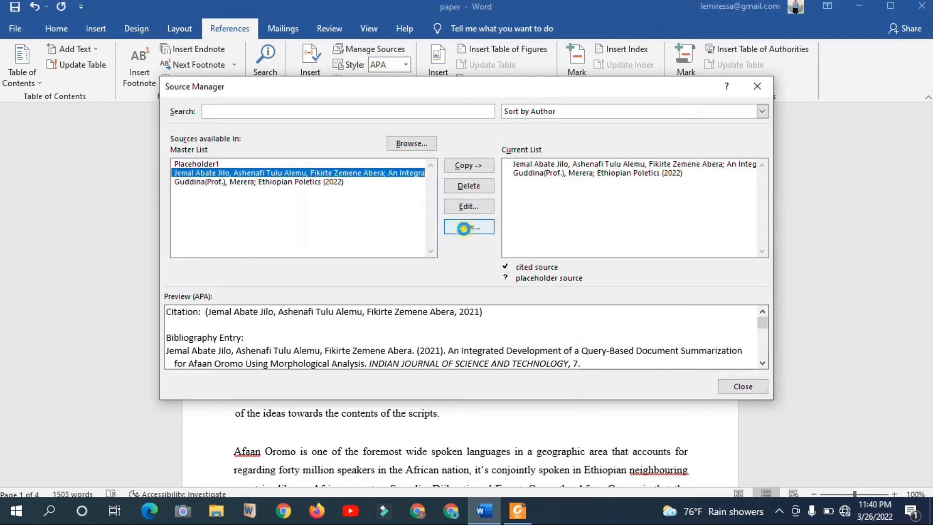
{"action": "left_click", "coordinate": [460, 171]}
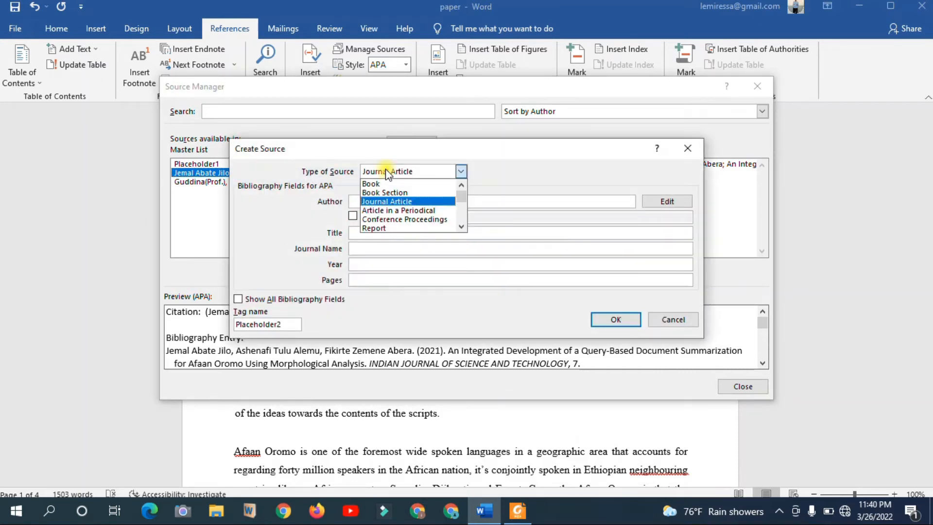
{"action": "left_click", "coordinate": [256, 228]}
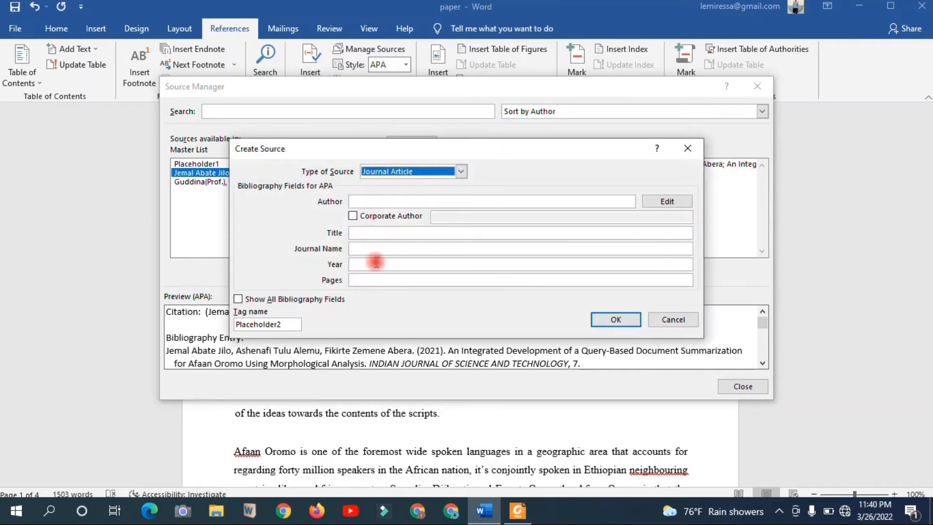
{"action": "left_click", "coordinate": [649, 320]}
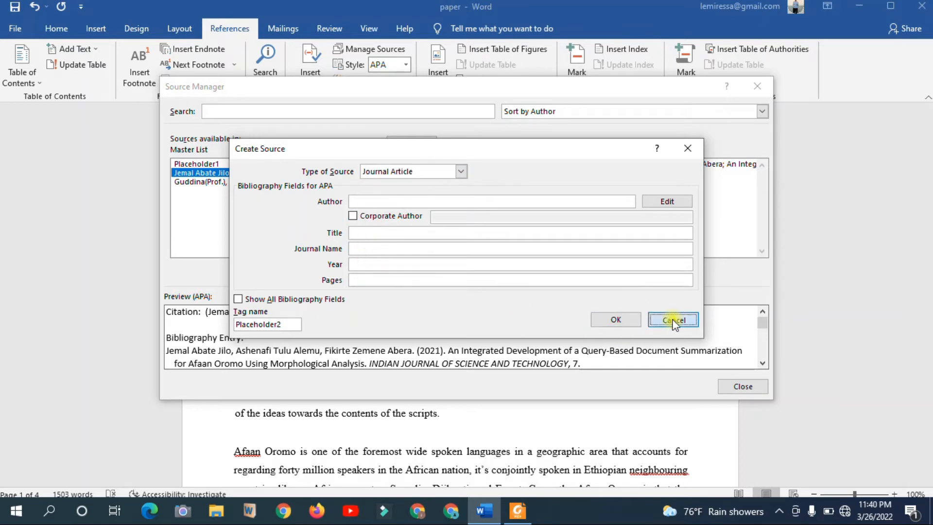
{"action": "left_click", "coordinate": [477, 227]}
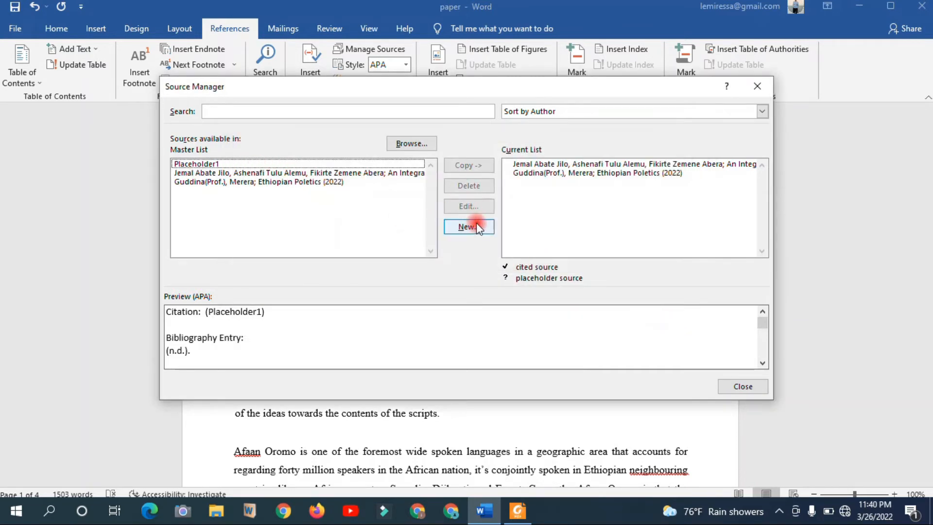
- Close the Source Manager and list the citations available for insertion after the introduction's first sentence, ending "document summarizing."
{"action": "left_click", "coordinate": [758, 89]}
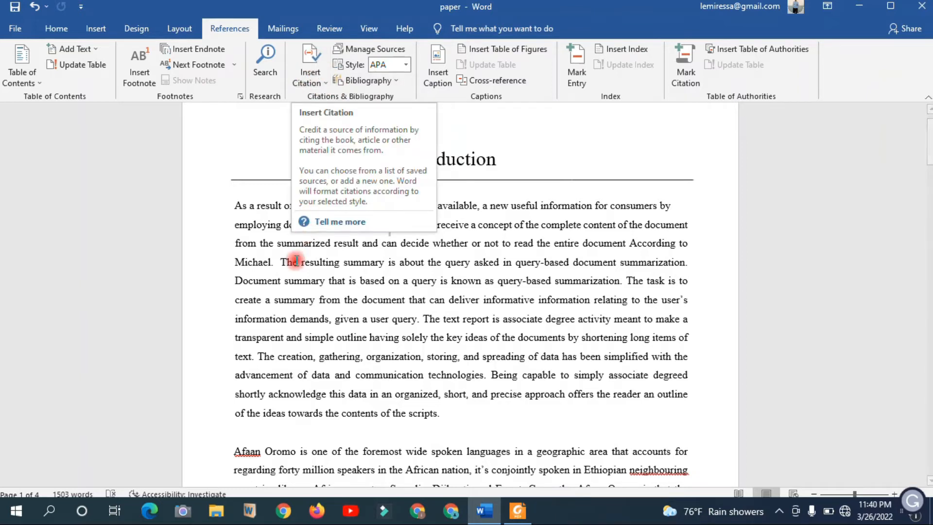
{"action": "left_click_drag", "start_coordinate": [388, 226], "coordinate": [226, 208]}
{"action": "left_click", "coordinate": [389, 226]}
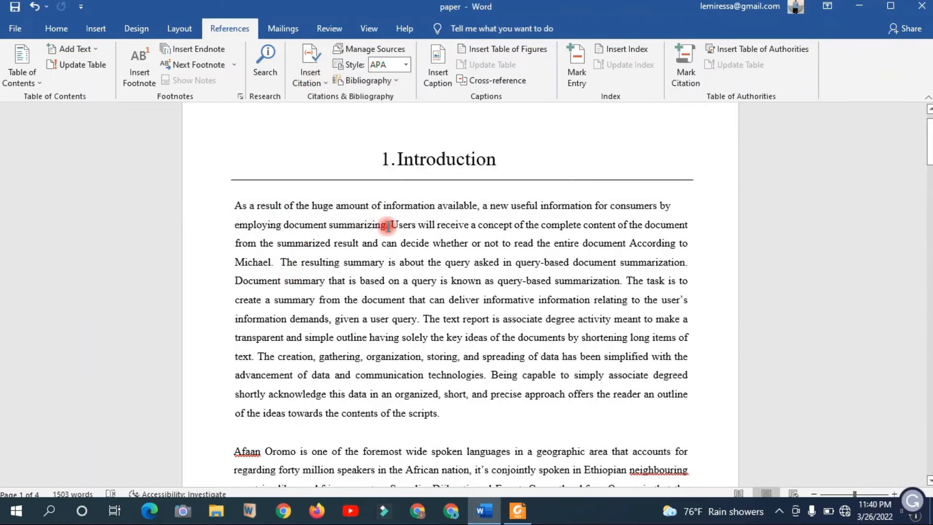
{"action": "left_click_drag", "start_coordinate": [392, 224], "coordinate": [229, 208]}
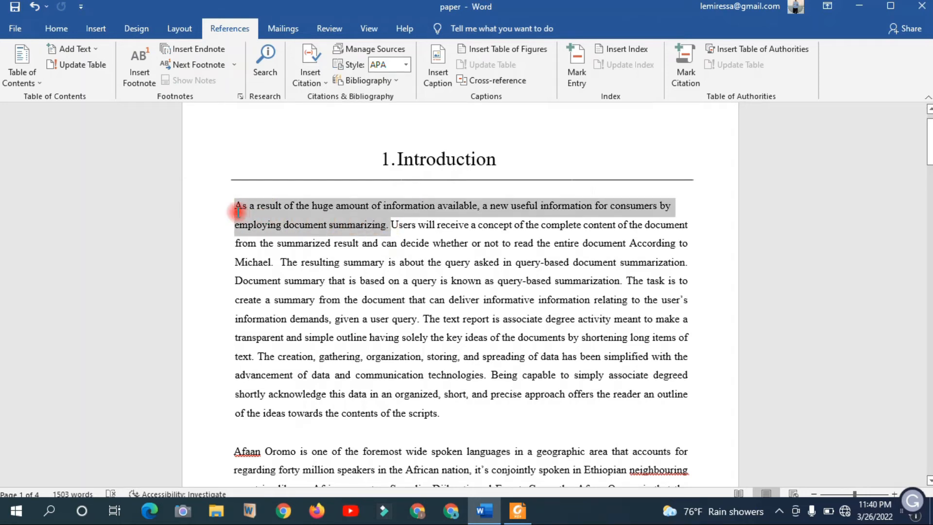
{"action": "left_click", "coordinate": [392, 226]}
{"action": "left_click", "coordinate": [315, 51]}
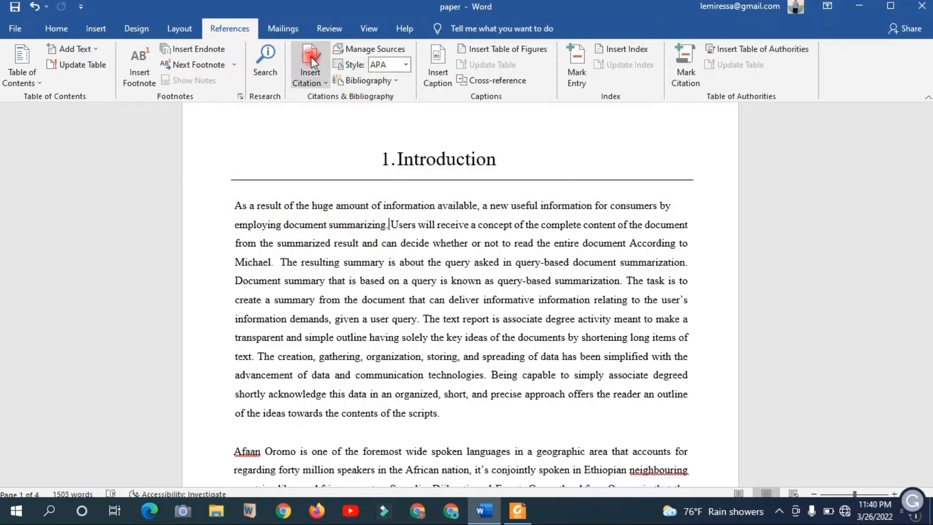
{"action": "left_click", "coordinate": [311, 57]}
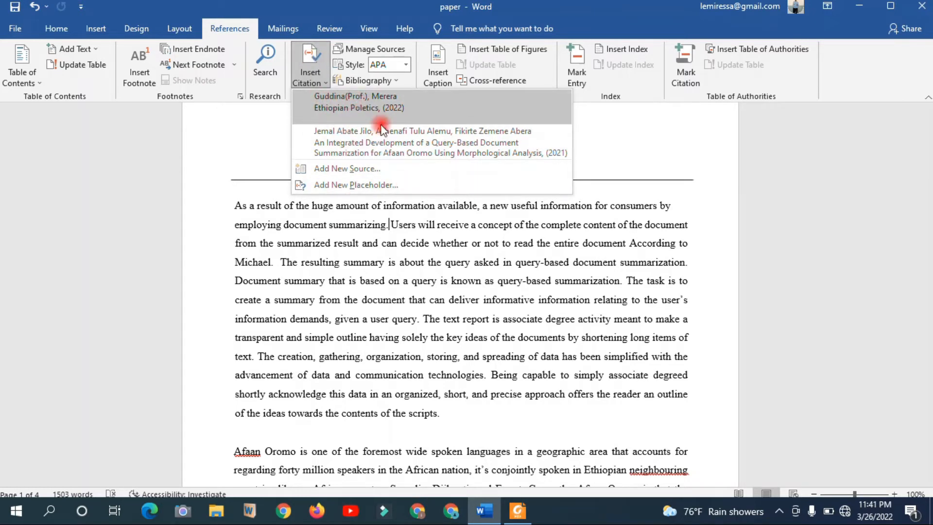
- Preview the journal article and Ethiopian Poletics sources in the Source Manager's master list, and close the manager
{"action": "left_click", "coordinate": [372, 49]}
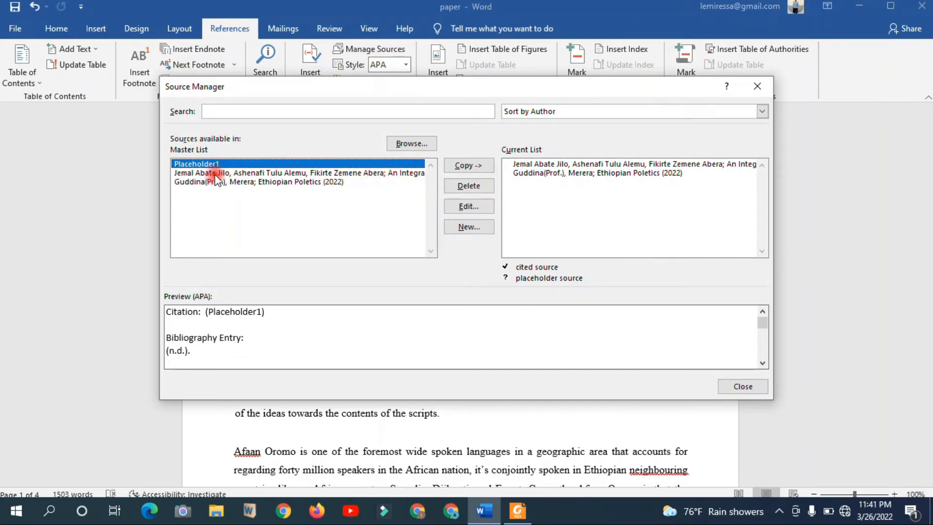
{"action": "left_click", "coordinate": [215, 174]}
{"action": "left_click", "coordinate": [217, 183]}
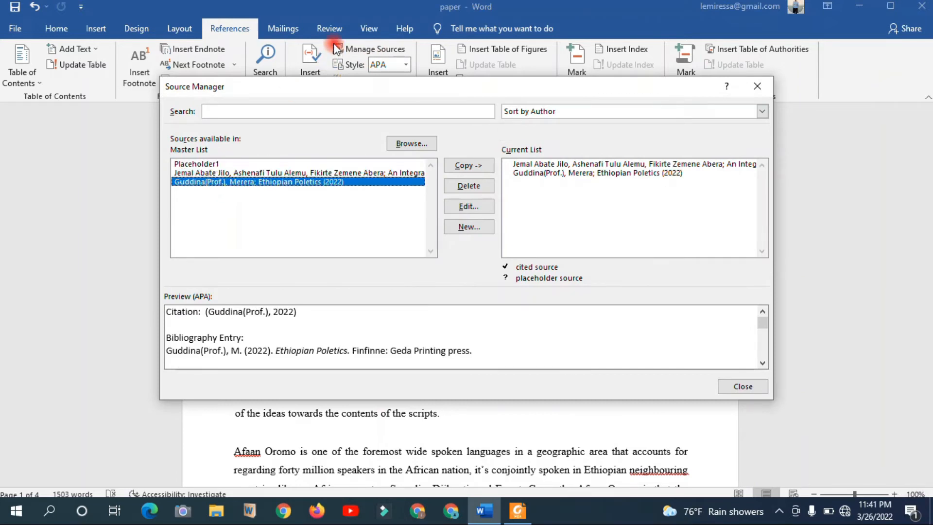
{"action": "left_click", "coordinate": [753, 91]}
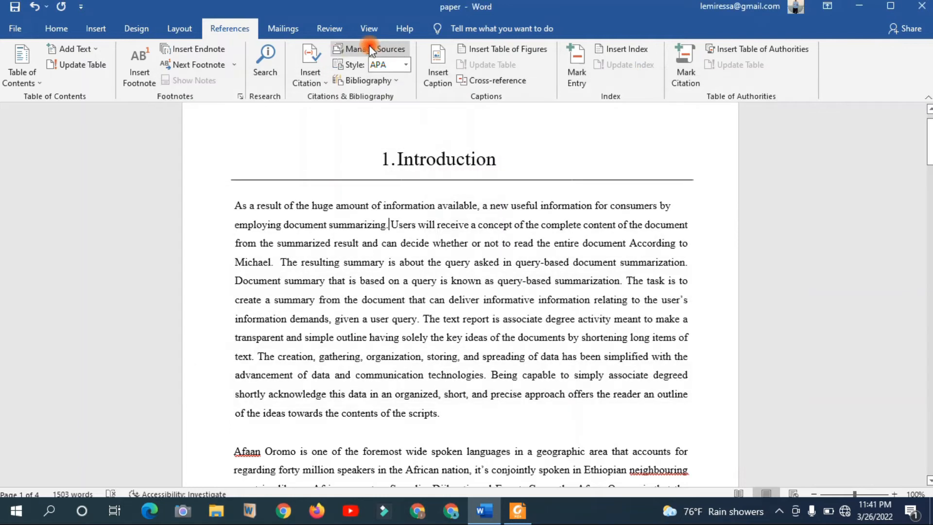
- Cite the 2021 journal article on query-based summarization after "employing document summarizing" in the introduction and check the citation's authors and year
{"action": "left_click", "coordinate": [308, 56]}
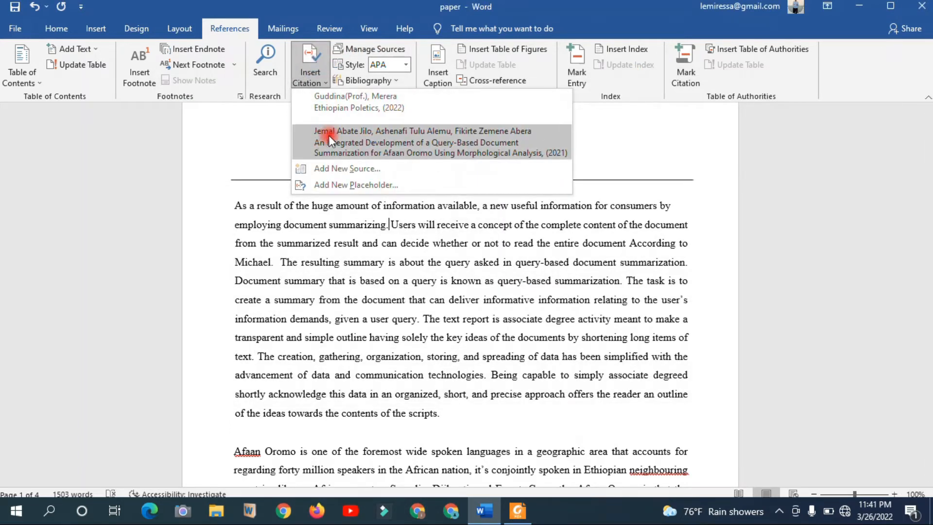
{"action": "left_click", "coordinate": [386, 224]}
{"action": "left_click_drag", "start_coordinate": [386, 224], "coordinate": [225, 204]}
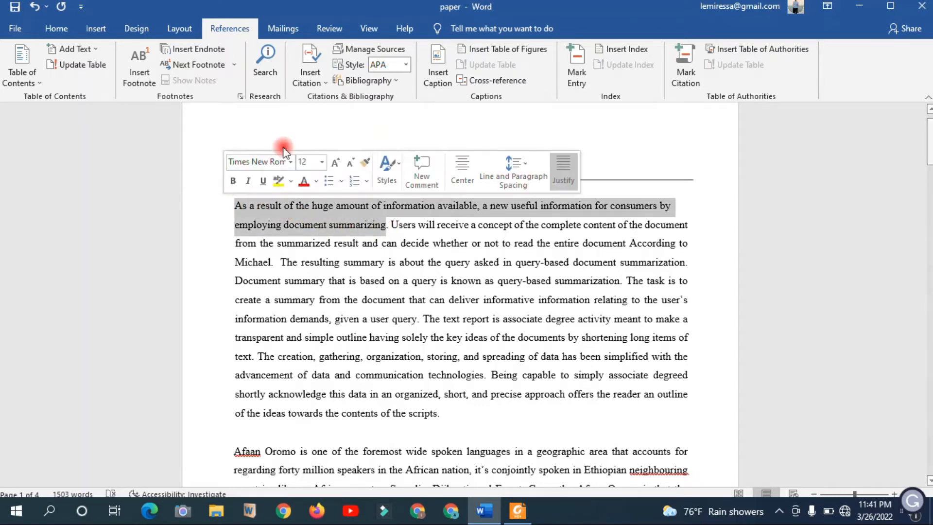
{"action": "left_click", "coordinate": [310, 73]}
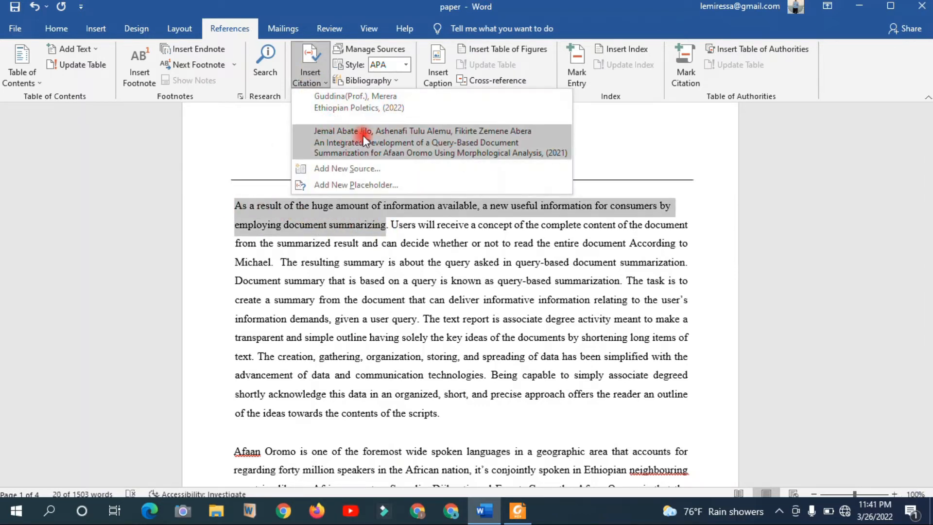
{"action": "left_click", "coordinate": [387, 242]}
{"action": "left_click", "coordinate": [387, 225]}
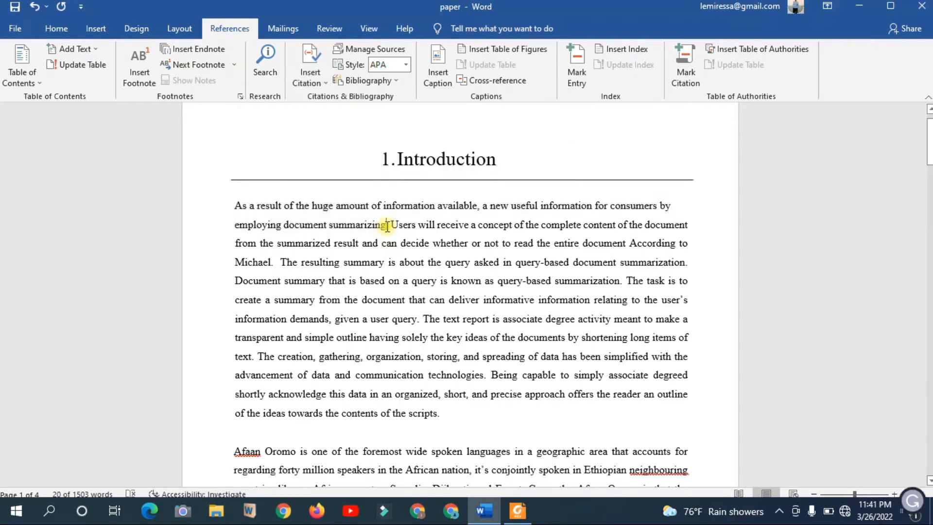
{"action": "left_click", "coordinate": [307, 68]}
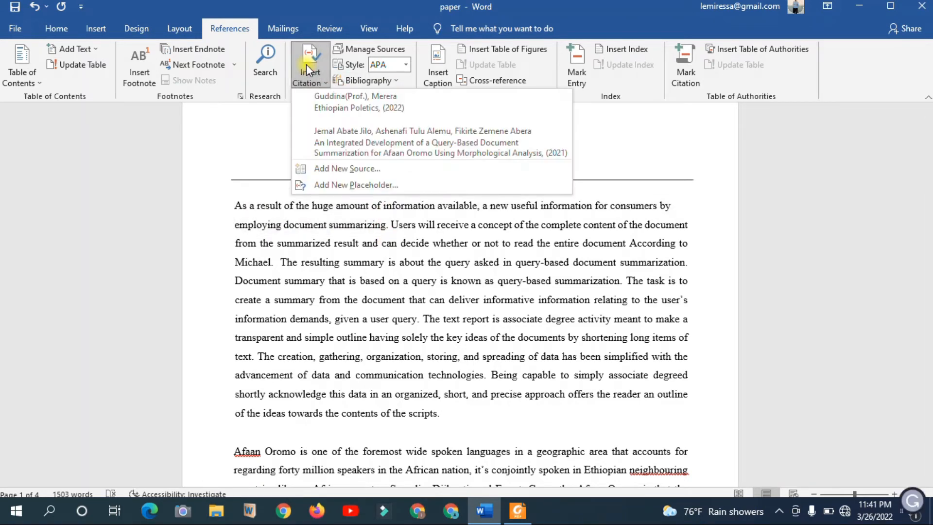
{"action": "left_click", "coordinate": [366, 140]}
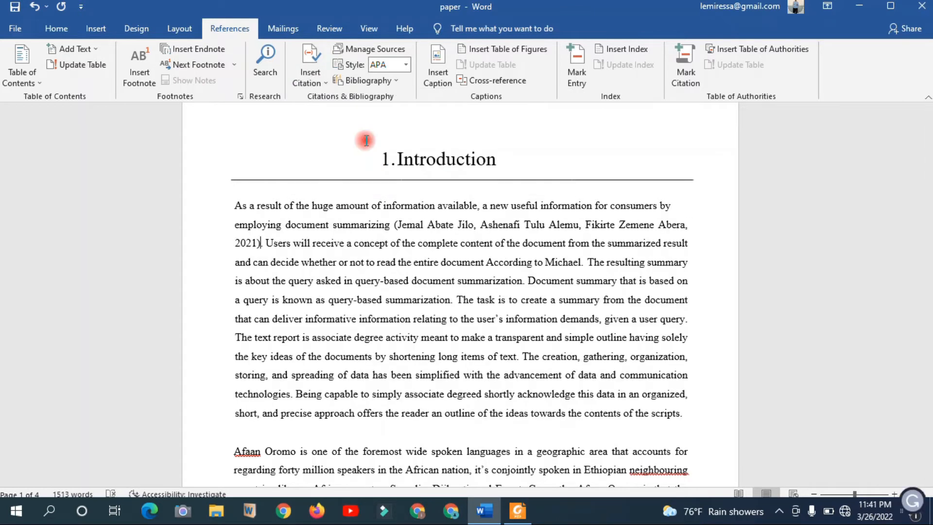
{"action": "triple_click", "coordinate": [487, 224]}
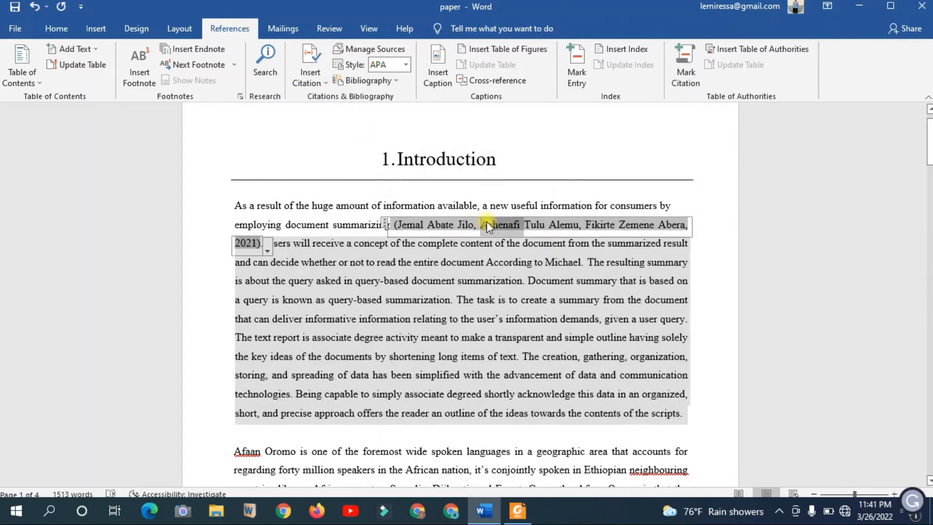
{"action": "left_click", "coordinate": [421, 224]}
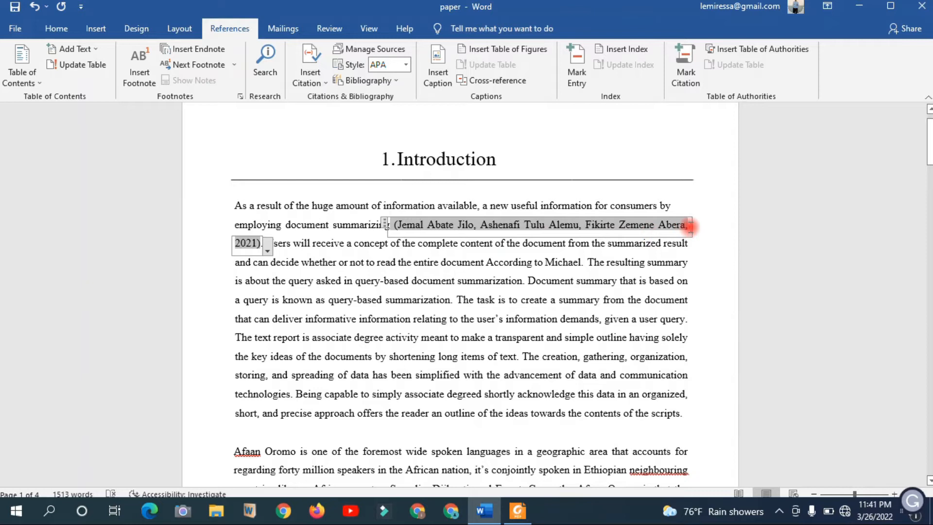
{"action": "double_click", "coordinate": [246, 244]}
{"action": "left_click", "coordinate": [250, 278]}
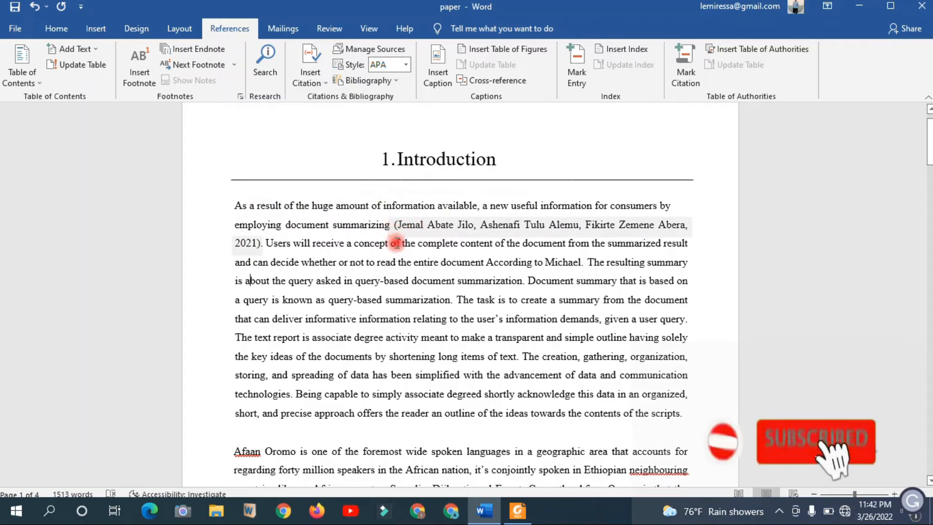
- Cite the 2022 book Ethiopian Poletics at the end of the first introduction paragraph, after "contents of the scripts", and check the citation
{"action": "left_click", "coordinate": [681, 413]}
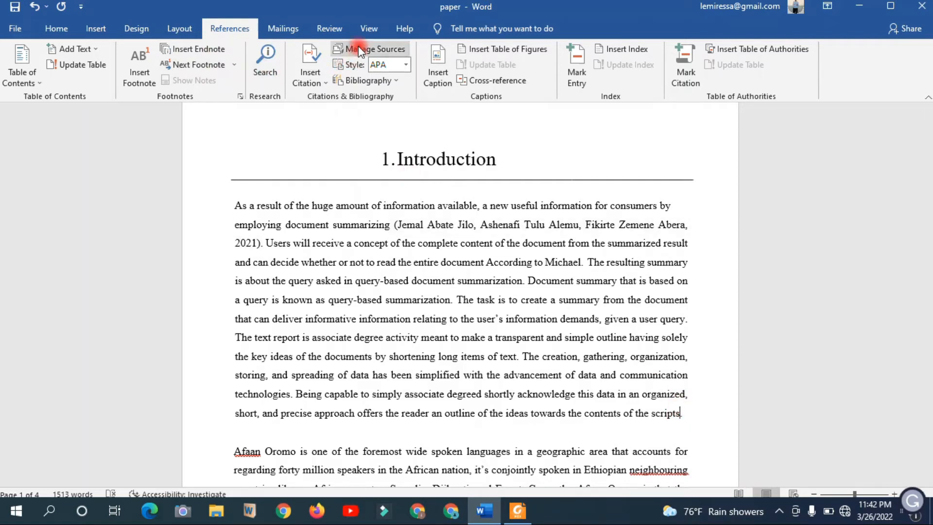
{"action": "left_click", "coordinate": [310, 61]}
{"action": "left_click", "coordinate": [375, 118]}
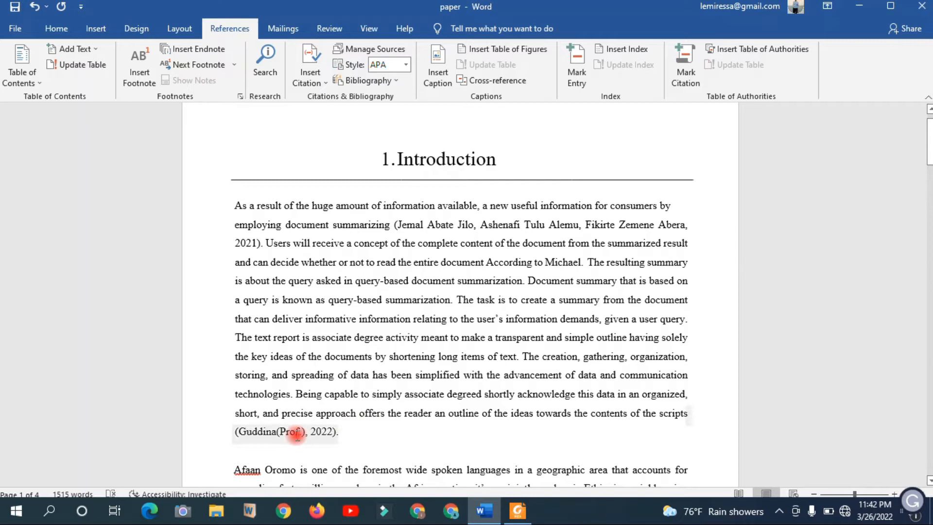
{"action": "scroll", "coordinate": [286, 434], "scroll_direction": "down", "scroll_amount": 1}
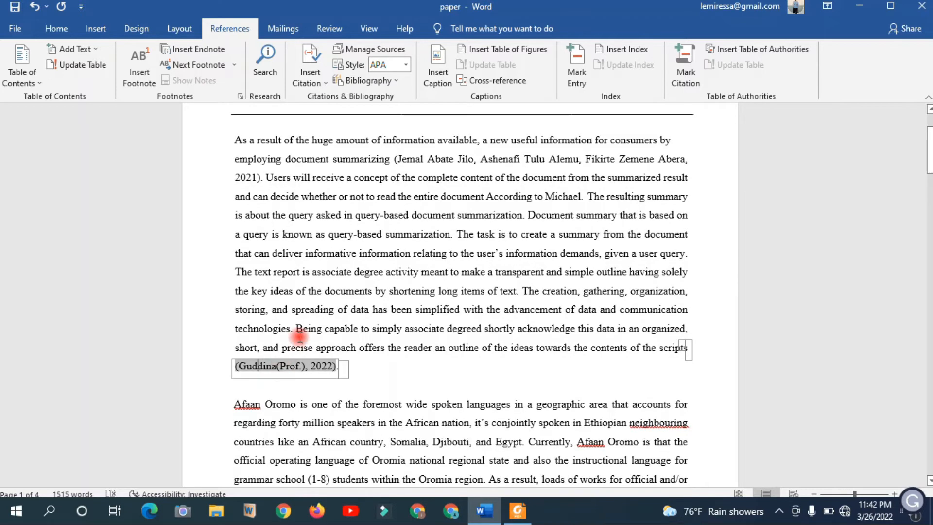
{"action": "double_click", "coordinate": [264, 369]}
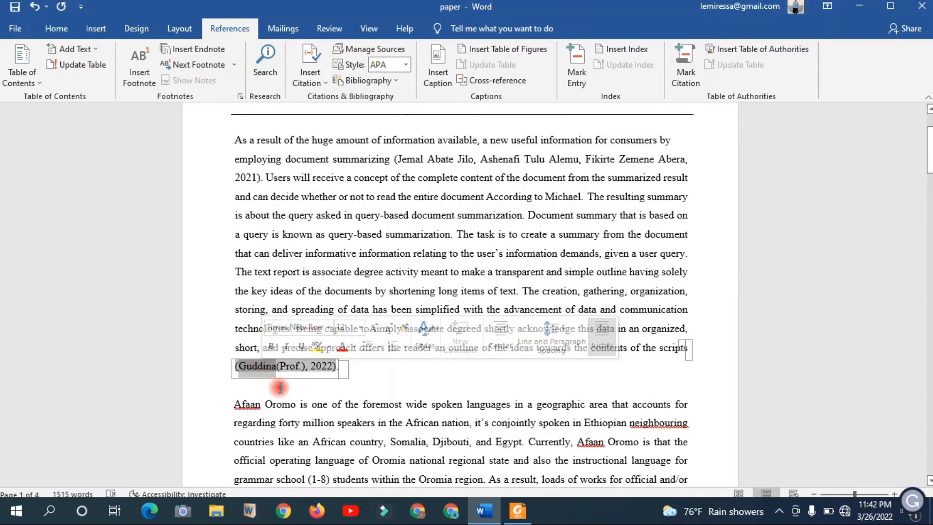
{"action": "left_click", "coordinate": [302, 364]}
{"action": "scroll", "coordinate": [300, 364], "scroll_direction": "down", "scroll_amount": 1}
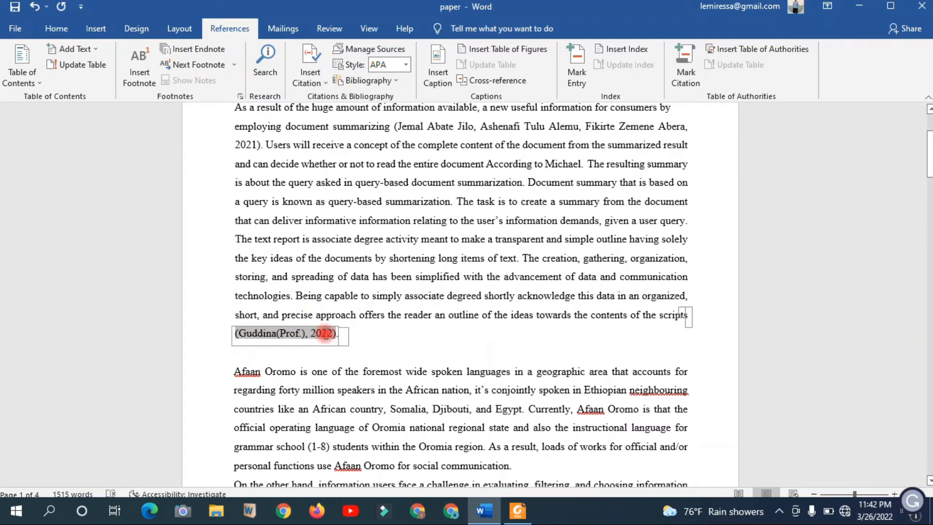
- Cite the 2021 journal article at the end of the second paragraph, after "for social communication"
{"action": "scroll", "coordinate": [325, 334], "scroll_direction": "down", "scroll_amount": 3}
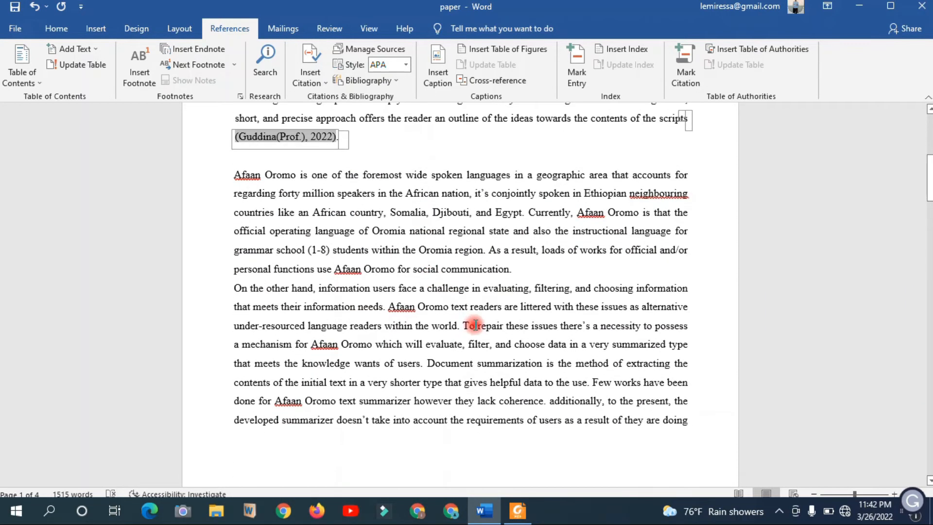
{"action": "left_click", "coordinate": [511, 269]}
{"action": "left_click", "coordinate": [310, 61]}
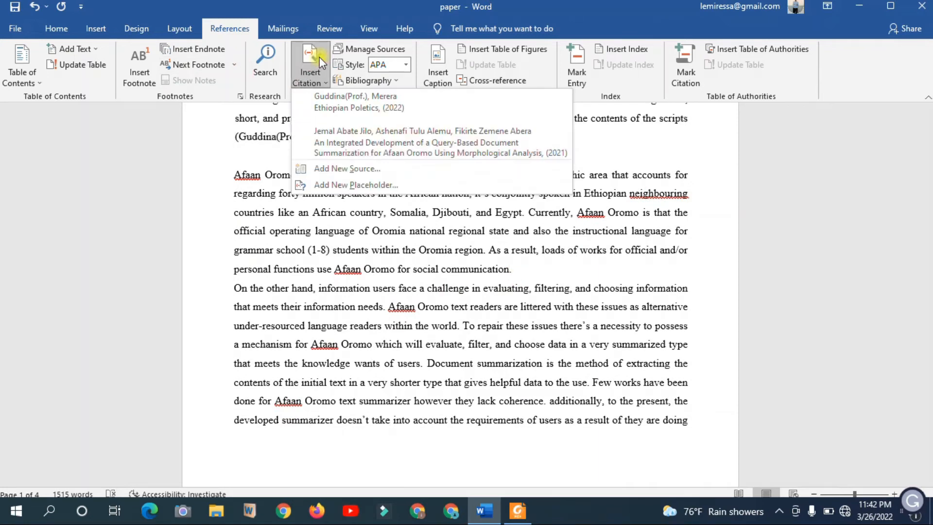
{"action": "left_click", "coordinate": [363, 133]}
- Cite the 2022 book Ethiopian Poletics after "in a very summarized approach" at the top of the second page
{"action": "scroll", "coordinate": [508, 279], "scroll_direction": "down", "scroll_amount": 1}
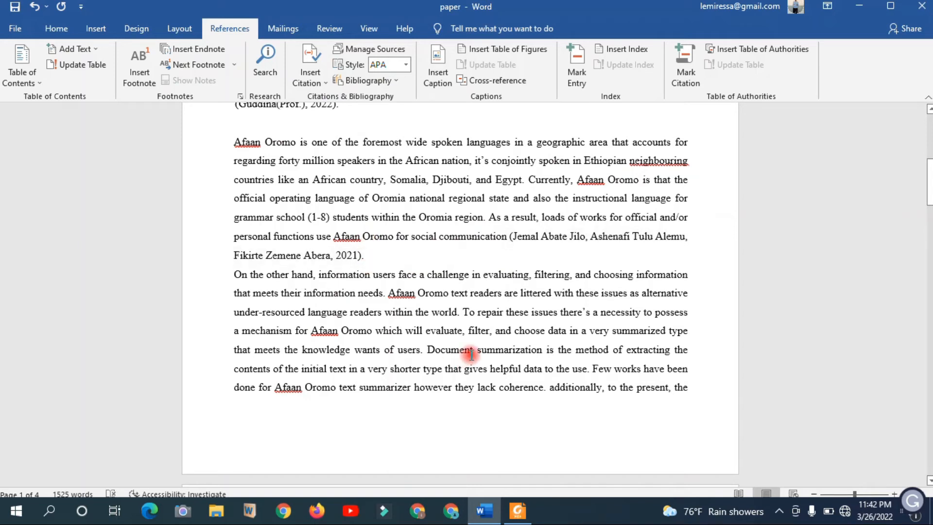
{"action": "scroll", "coordinate": [471, 354], "scroll_direction": "down", "scroll_amount": 10}
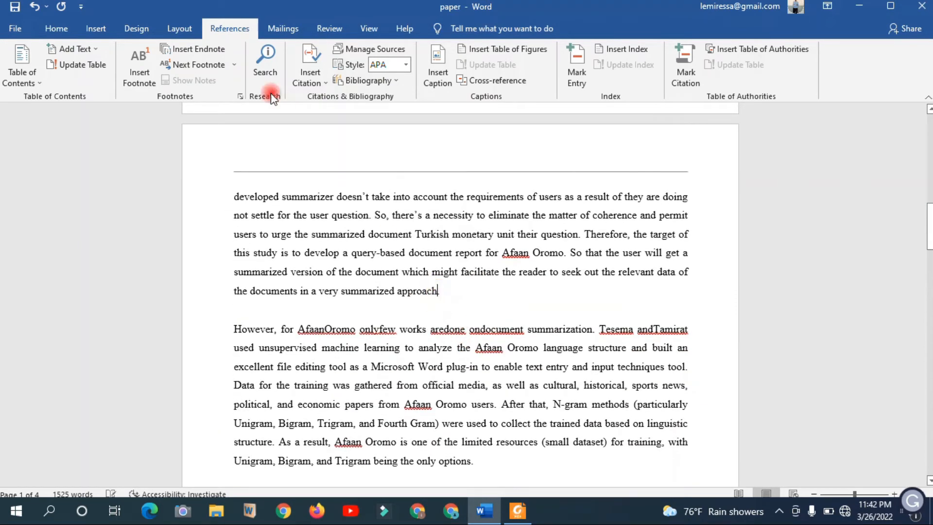
{"action": "left_click", "coordinate": [310, 75]}
{"action": "left_click", "coordinate": [347, 96]}
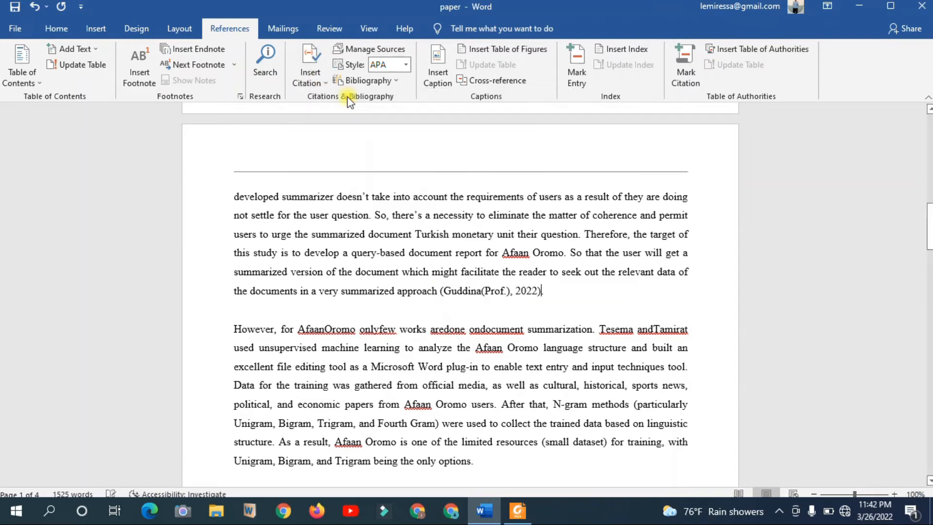
{"action": "left_click", "coordinate": [451, 291]}
- Check the cited sources in the Source Manager and view the blank Create Source form without adding a source
{"action": "scroll", "coordinate": [438, 291], "scroll_direction": "up", "scroll_amount": 10}
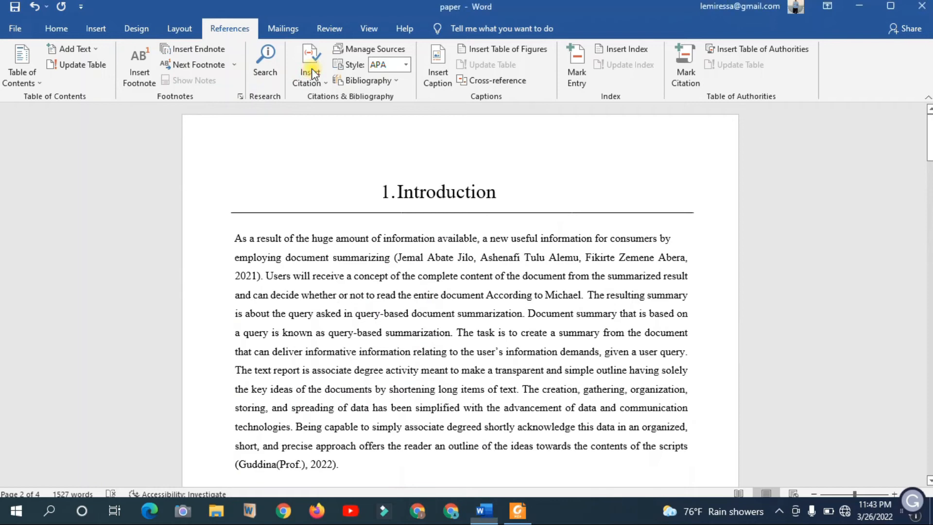
{"action": "left_click", "coordinate": [363, 50]}
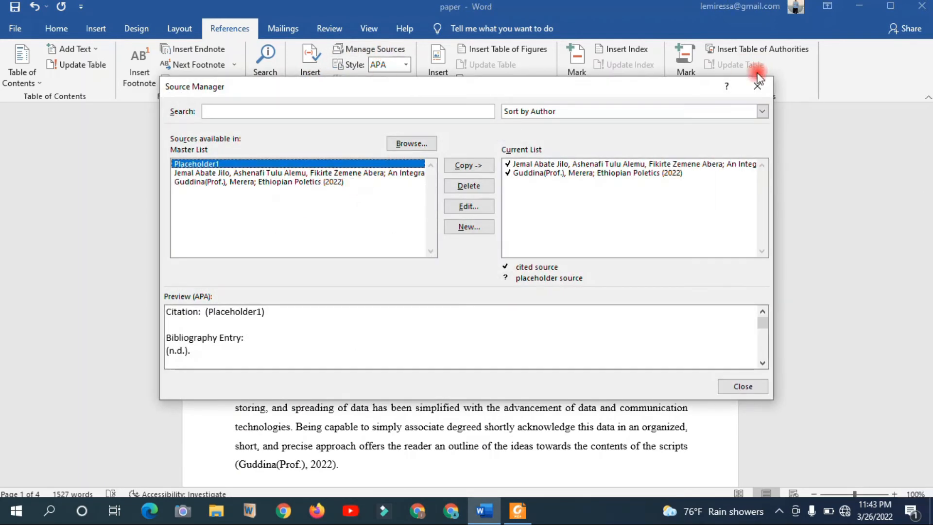
{"action": "left_click", "coordinate": [757, 86]}
{"action": "left_click", "coordinate": [313, 52]}
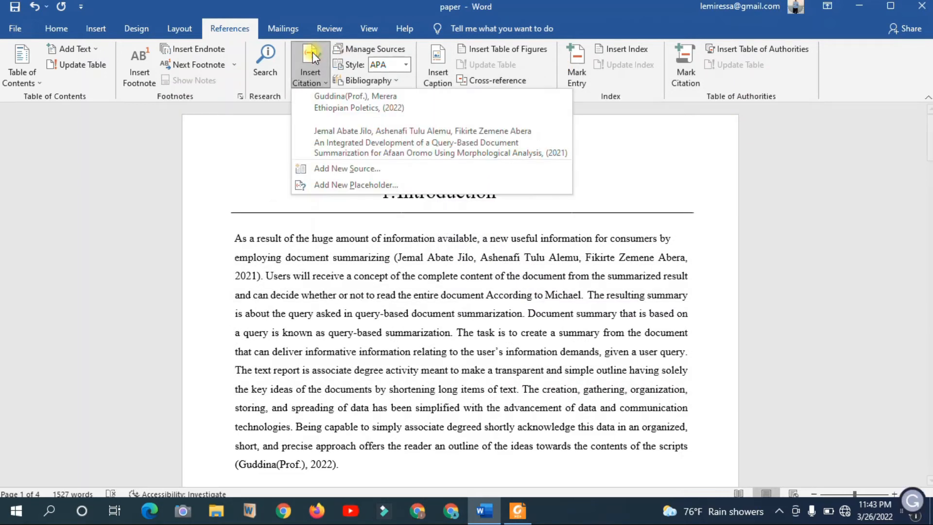
{"action": "left_click", "coordinate": [334, 171]}
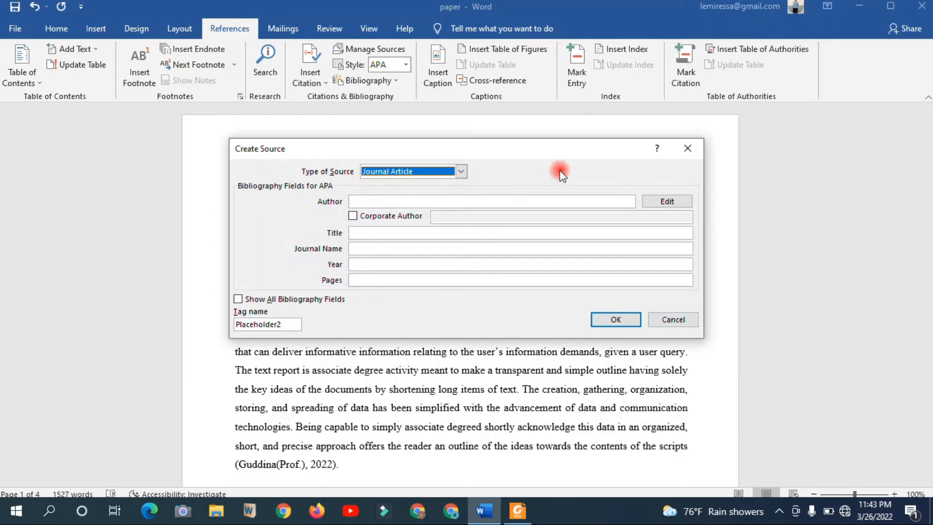
{"action": "left_click", "coordinate": [689, 151]}
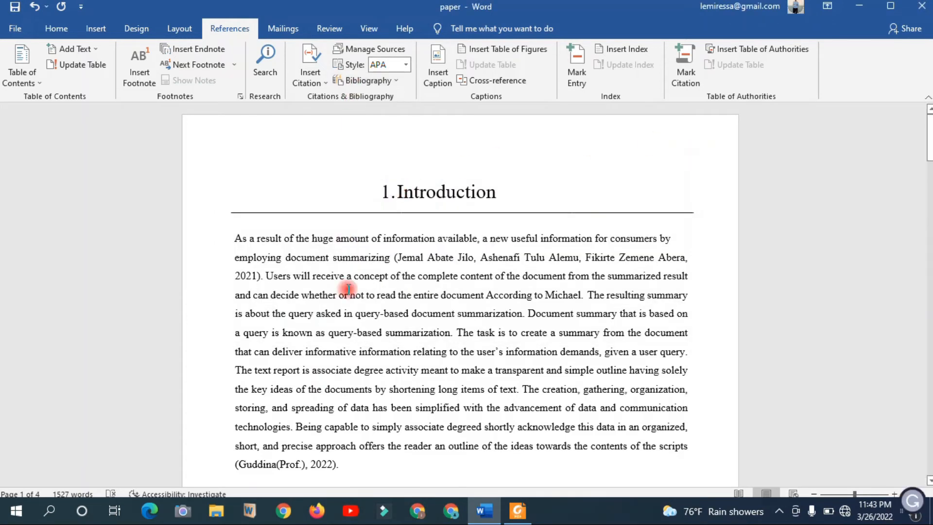
- Review the Source Manager's options for deleting, editing and creating sources, and the option for adding a citation placeholder
{"action": "scroll", "coordinate": [368, 211], "scroll_direction": "down", "scroll_amount": 2}
{"action": "scroll", "coordinate": [369, 211], "scroll_direction": "up", "scroll_amount": 2}
{"action": "left_click", "coordinate": [372, 51]}
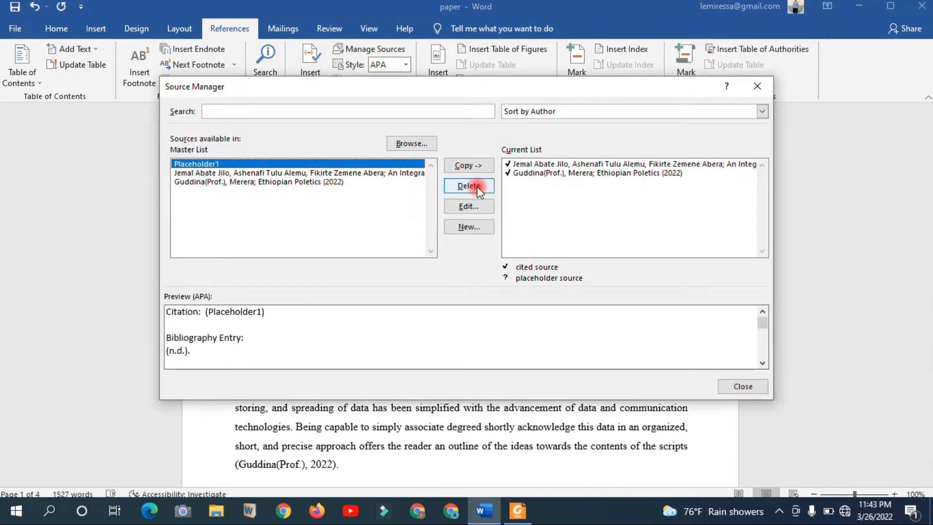
{"action": "left_click", "coordinate": [469, 207]}
{"action": "left_click", "coordinate": [470, 228]}
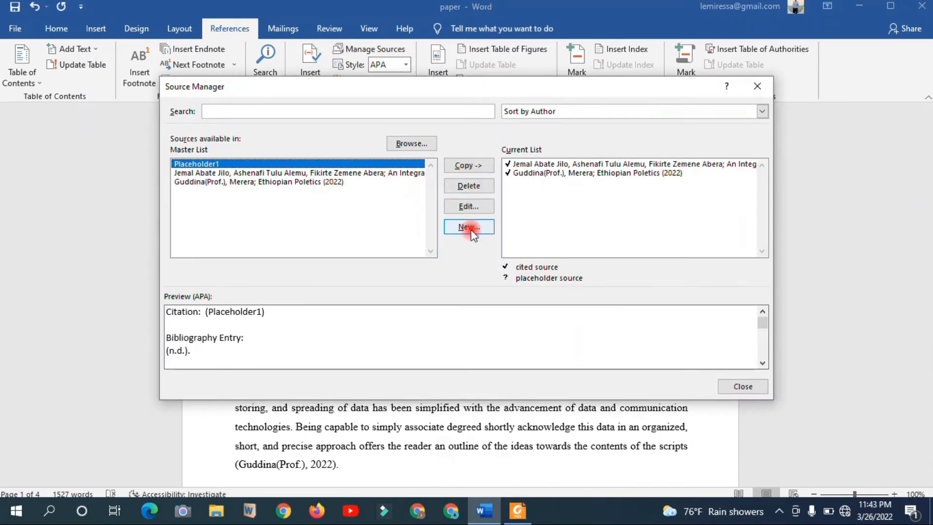
{"action": "left_click", "coordinate": [760, 92]}
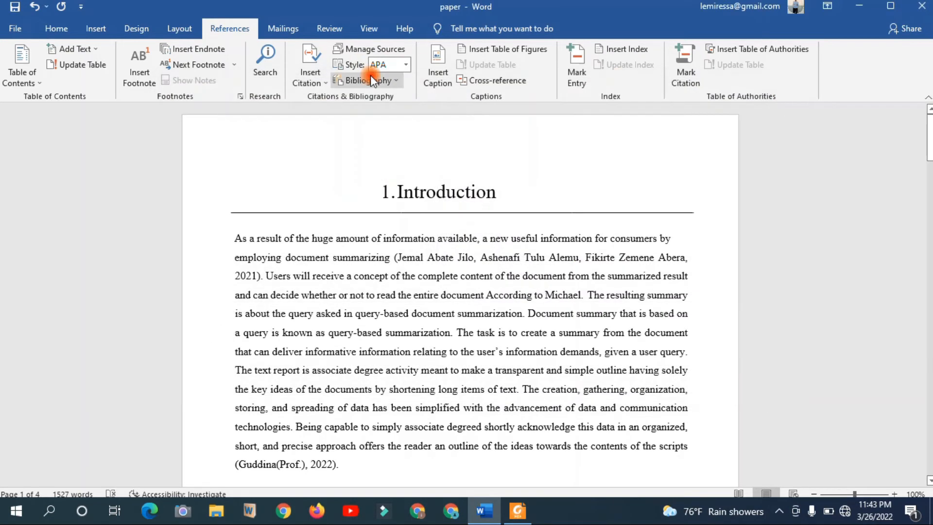
{"action": "left_click", "coordinate": [310, 55]}
{"action": "left_click", "coordinate": [331, 186]}
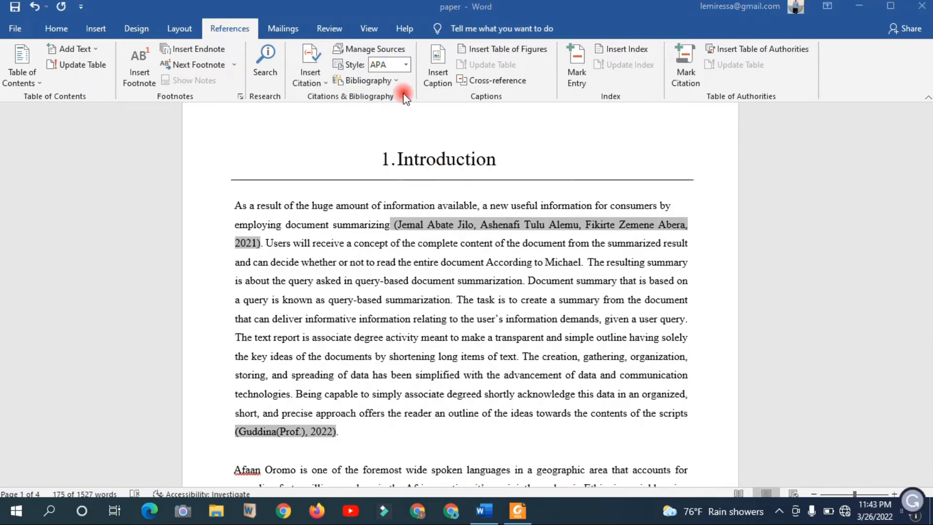
- Change the paper's citation style to Chicago Sixteenth Edition and inspect the first citation in the introduction
{"action": "left_click", "coordinate": [354, 67]}
{"action": "left_click", "coordinate": [364, 243]}
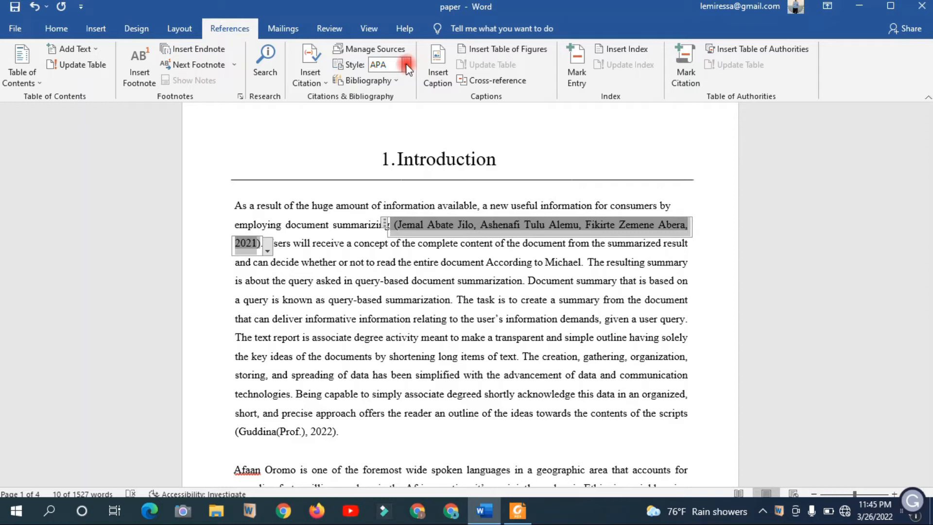
{"action": "left_click", "coordinate": [407, 65]}
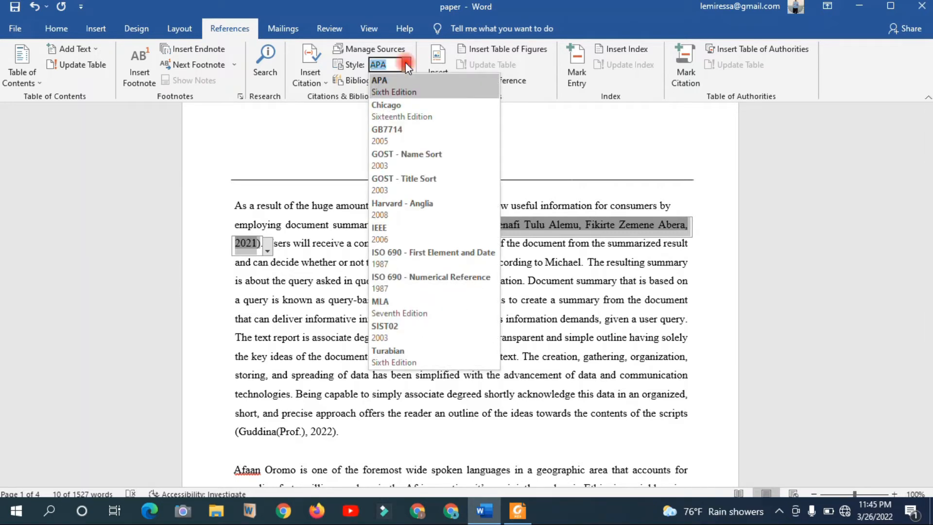
{"action": "left_click", "coordinate": [384, 108]}
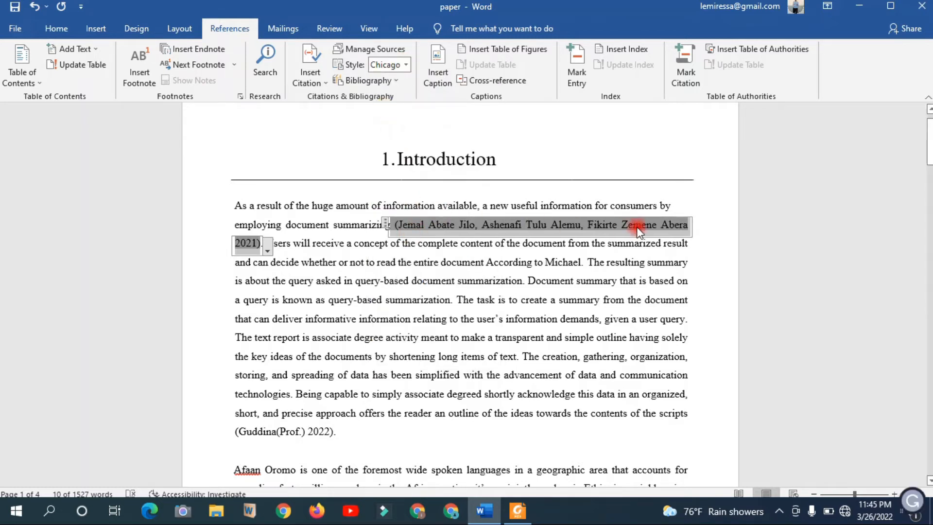
{"action": "left_click", "coordinate": [696, 230]}
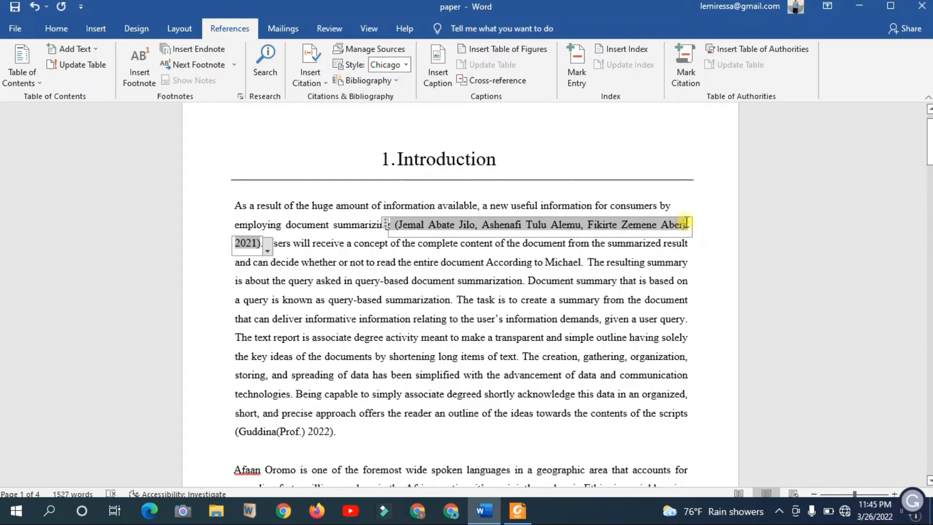
- Try the Harvard - Anglia 2008 and MLA Seventh Edition citation styles and compare how the first introduction citation is formatted
{"action": "left_click", "coordinate": [406, 65]}
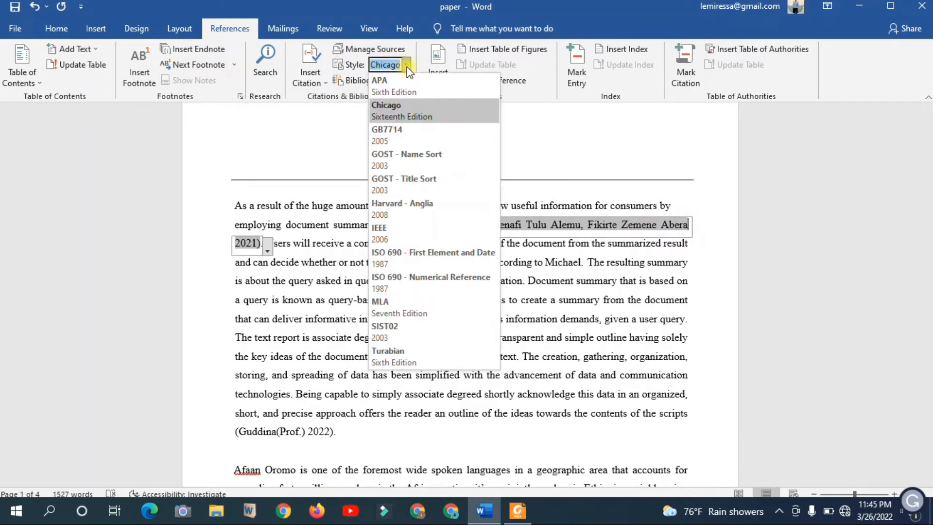
{"action": "left_click", "coordinate": [402, 203]}
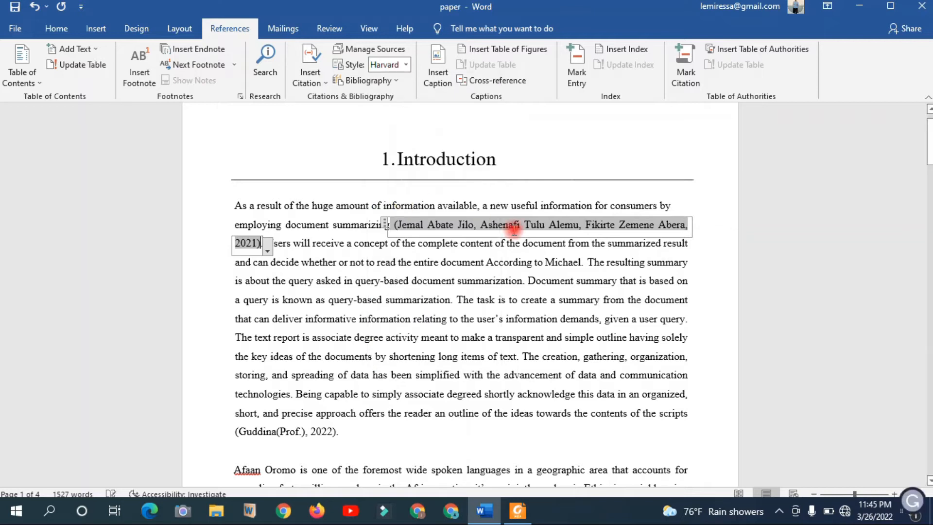
{"action": "left_click", "coordinate": [407, 64]}
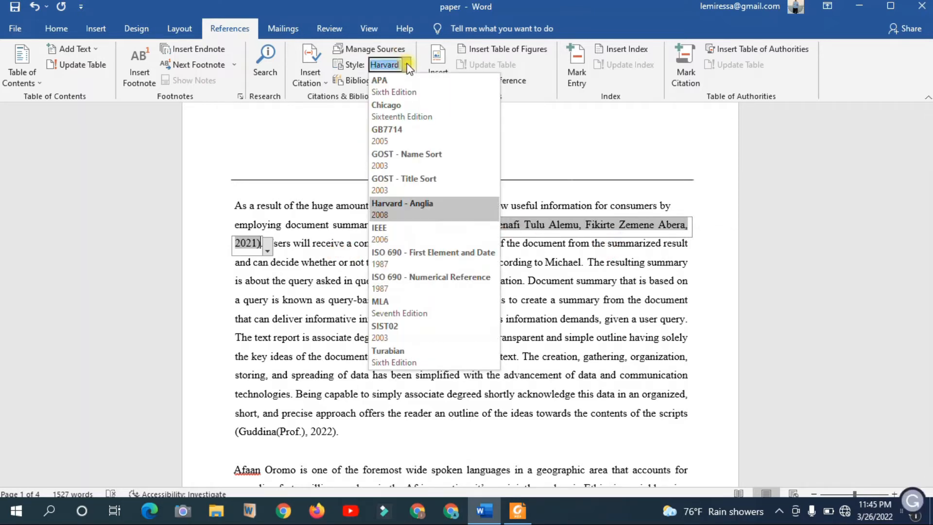
{"action": "left_click", "coordinate": [394, 304]}
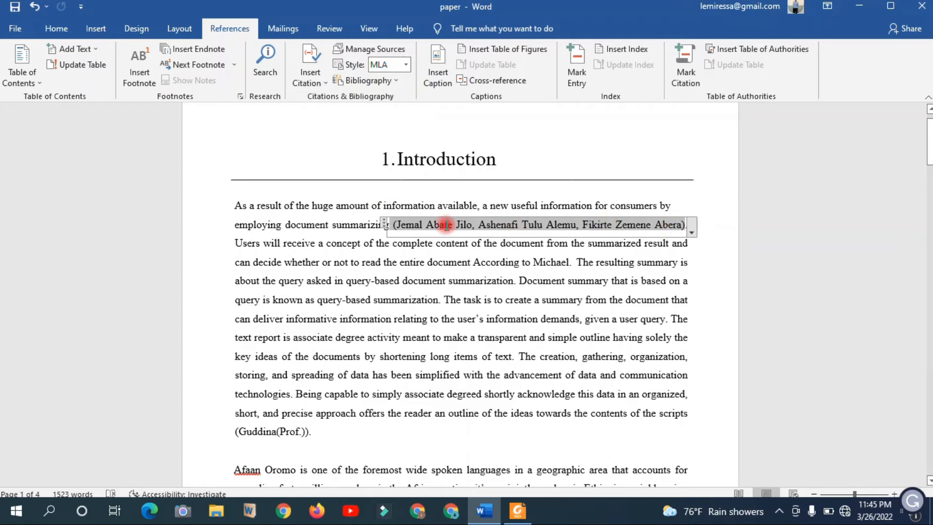
{"action": "left_click_drag", "start_coordinate": [400, 225], "coordinate": [685, 226]}
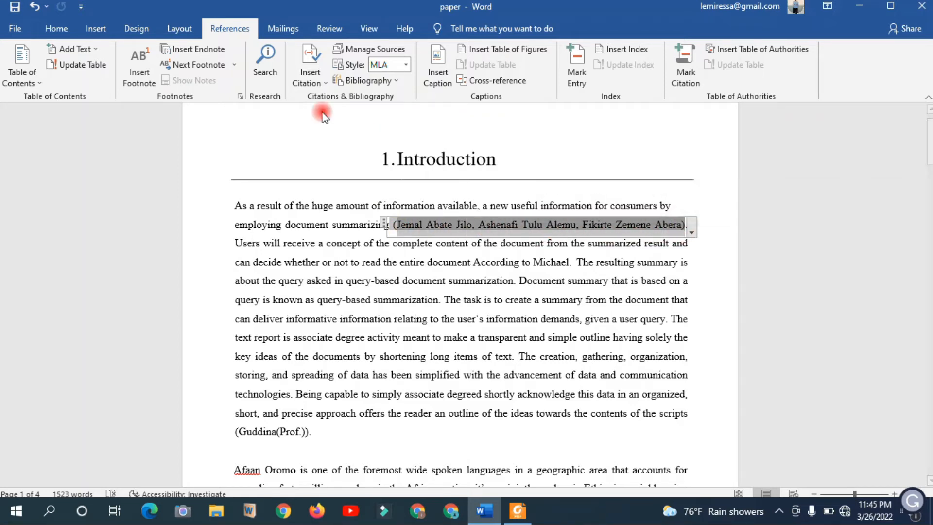
- Set the paper's citation style to IEEE 2006
{"action": "left_click", "coordinate": [404, 67]}
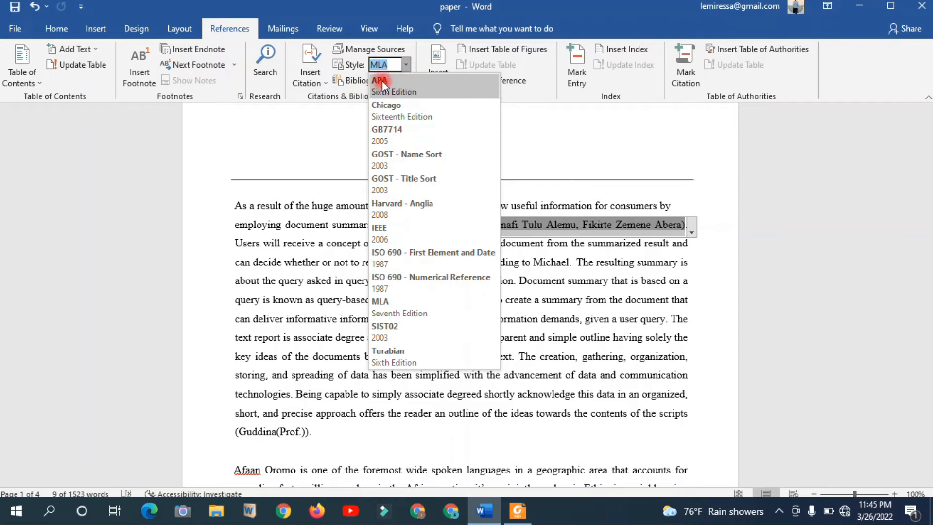
{"action": "left_click", "coordinate": [381, 229]}
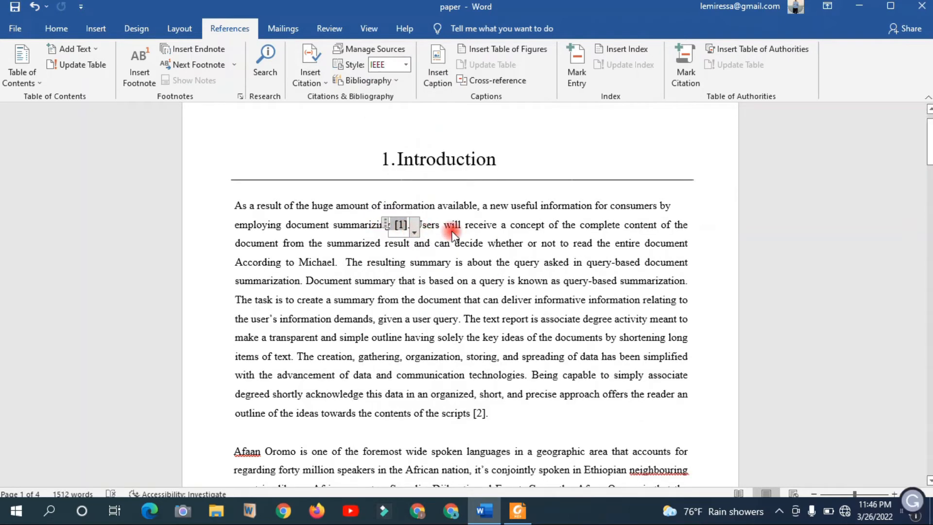
{"action": "left_click", "coordinate": [479, 413]}
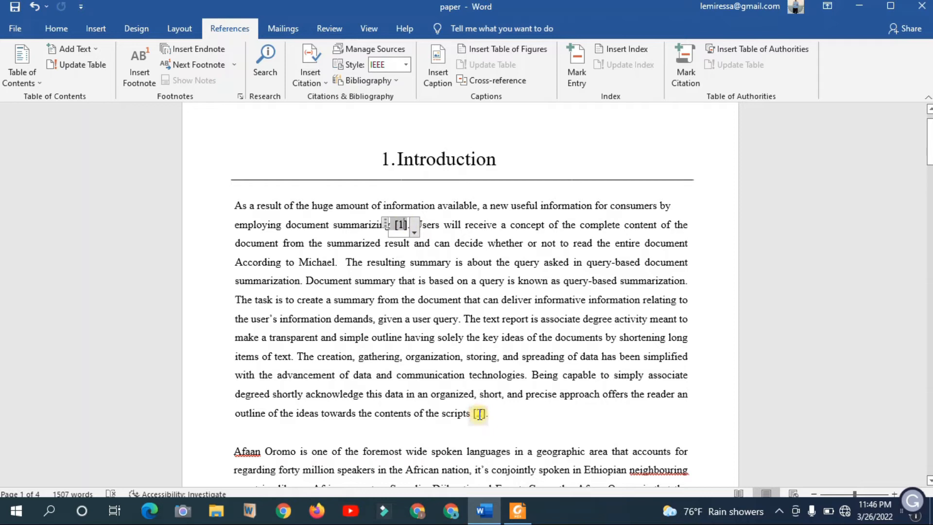
- View the source details of the introduction's first citation and close them without making changes
{"action": "scroll", "coordinate": [483, 327], "scroll_direction": "down", "scroll_amount": 2}
{"action": "left_click", "coordinate": [402, 127]}
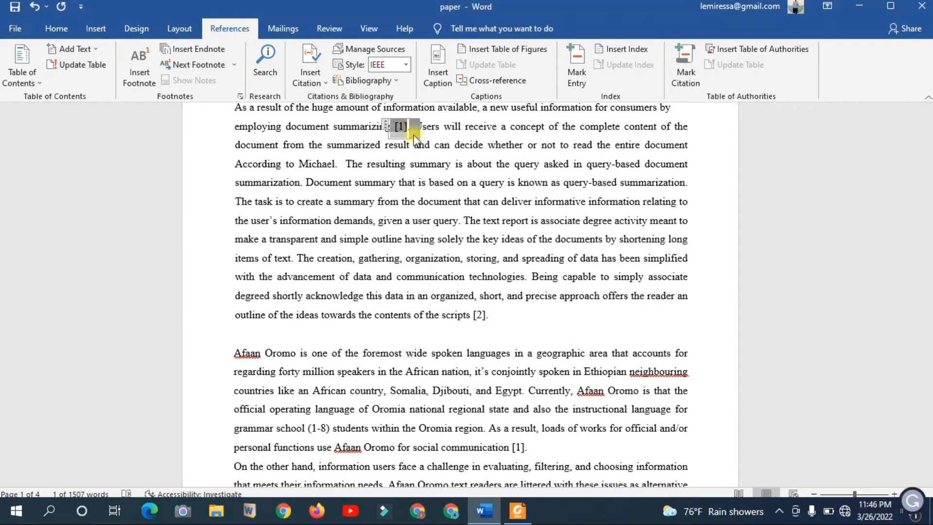
{"action": "left_click", "coordinate": [414, 135]}
{"action": "left_click", "coordinate": [309, 166]}
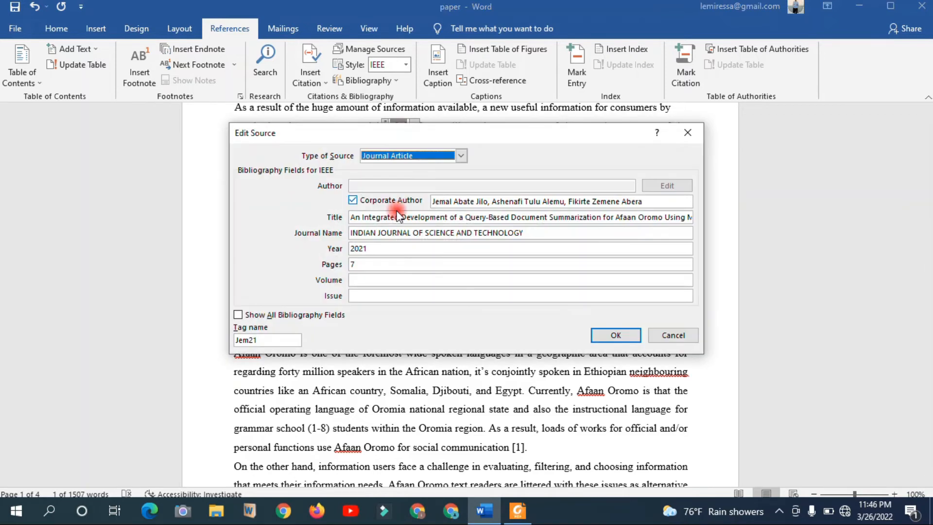
{"action": "left_click", "coordinate": [368, 299]}
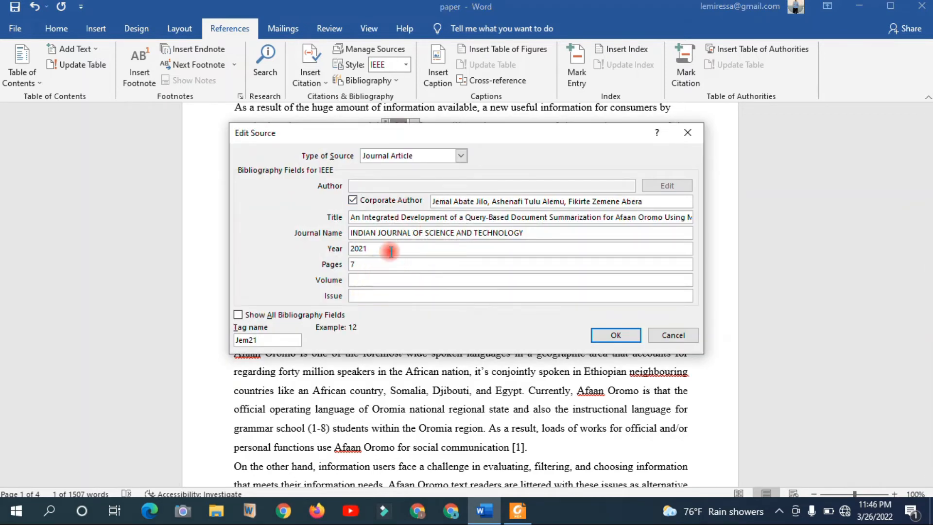
{"action": "left_click", "coordinate": [687, 138]}
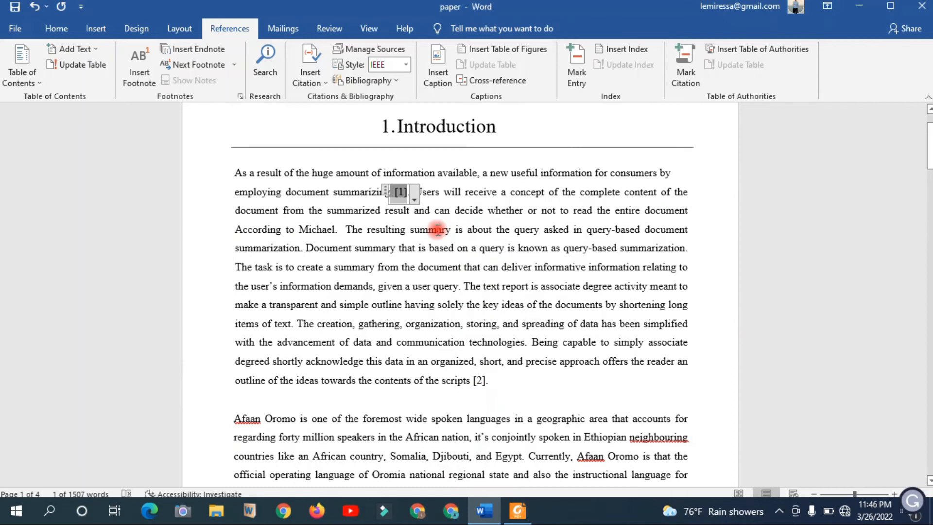
- Examine the order of the numbered citations in the introduction's paragraphs
{"action": "left_click", "coordinate": [401, 192]}
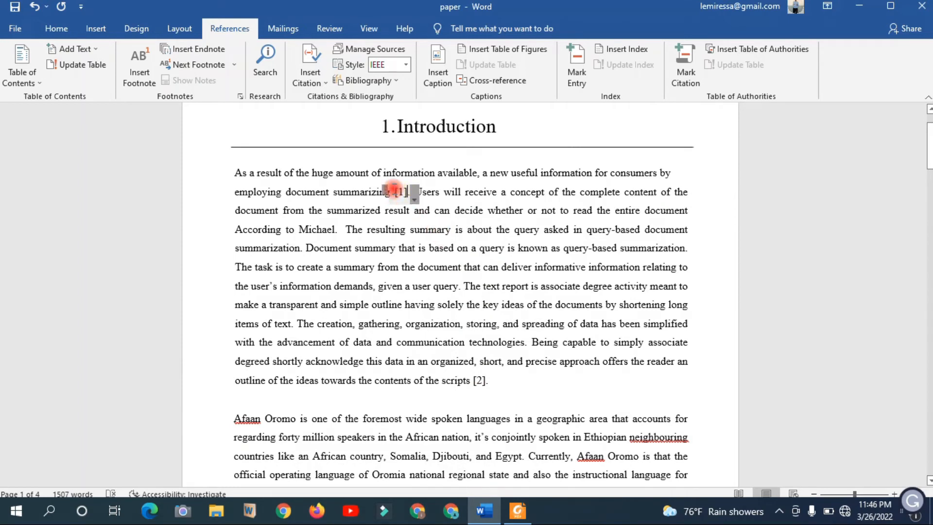
{"action": "left_click", "coordinate": [472, 382]}
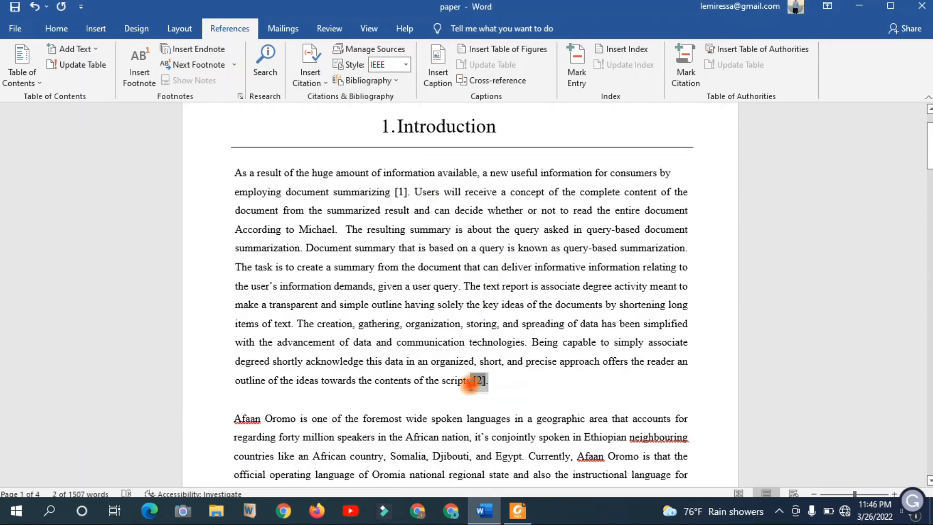
{"action": "scroll", "coordinate": [505, 354], "scroll_direction": "down", "scroll_amount": 1}
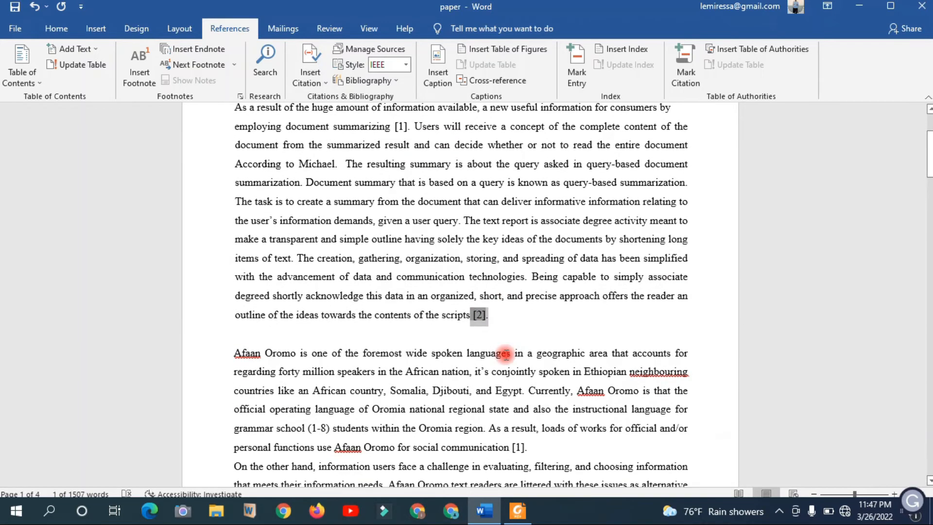
{"action": "scroll", "coordinate": [506, 355], "scroll_direction": "down", "scroll_amount": 2}
{"action": "left_click", "coordinate": [559, 358]}
{"action": "scroll", "coordinate": [559, 358], "scroll_direction": "down", "scroll_amount": 2}
{"action": "scroll", "coordinate": [559, 358], "scroll_direction": "up", "scroll_amount": 5}
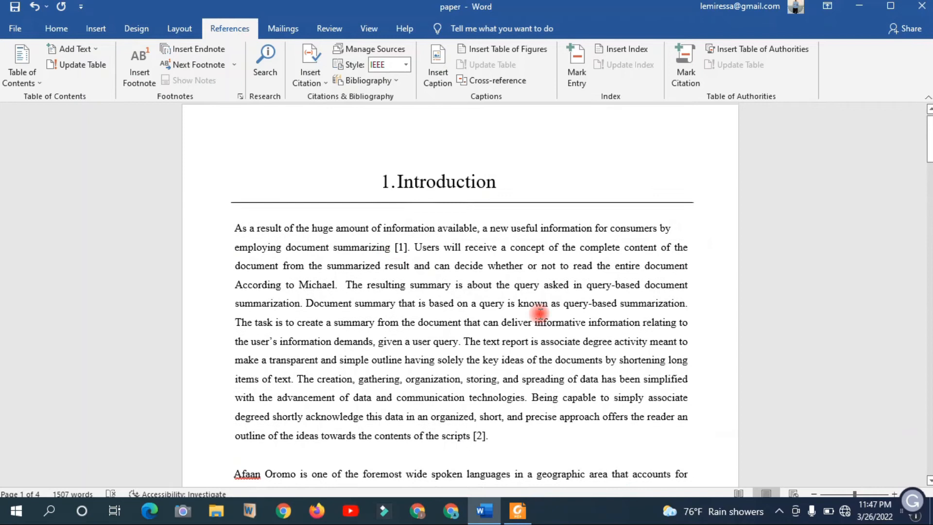
- Delete the first citation after "employing document summarizing" and end that sentence with a period
{"action": "double_click", "coordinate": [397, 259]}
{"action": "key", "text": "Delete"}
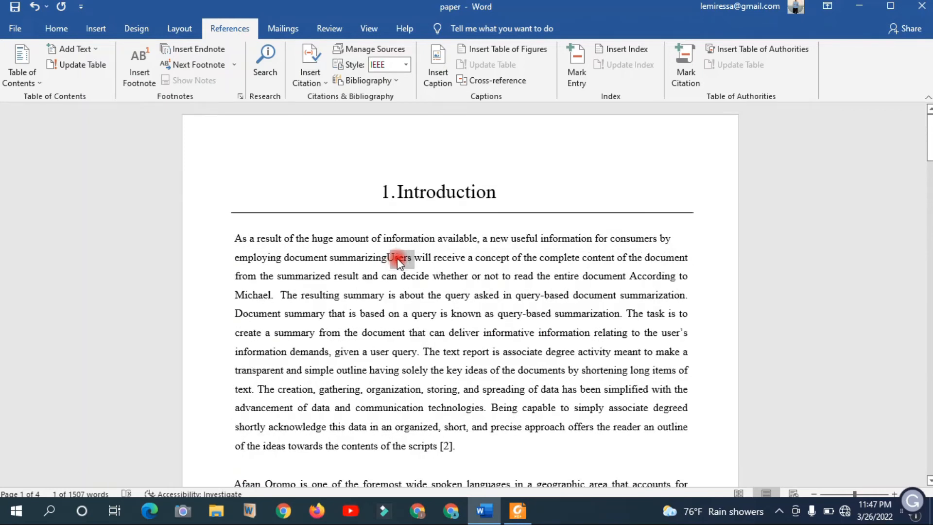
{"action": "type", "text": "."}
- Update the citations and bibliography from the citation after "the contents of the scripts"
{"action": "left_click", "coordinate": [443, 459]}
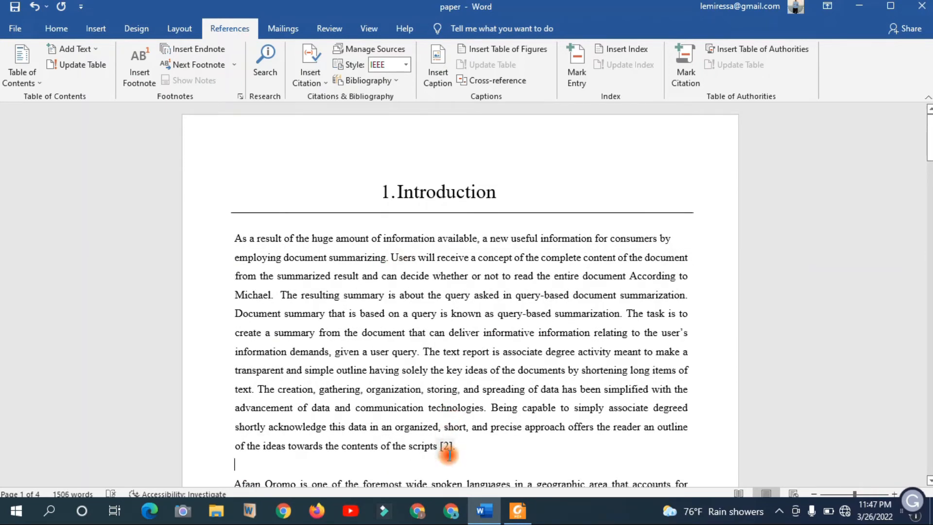
{"action": "left_click", "coordinate": [444, 446]}
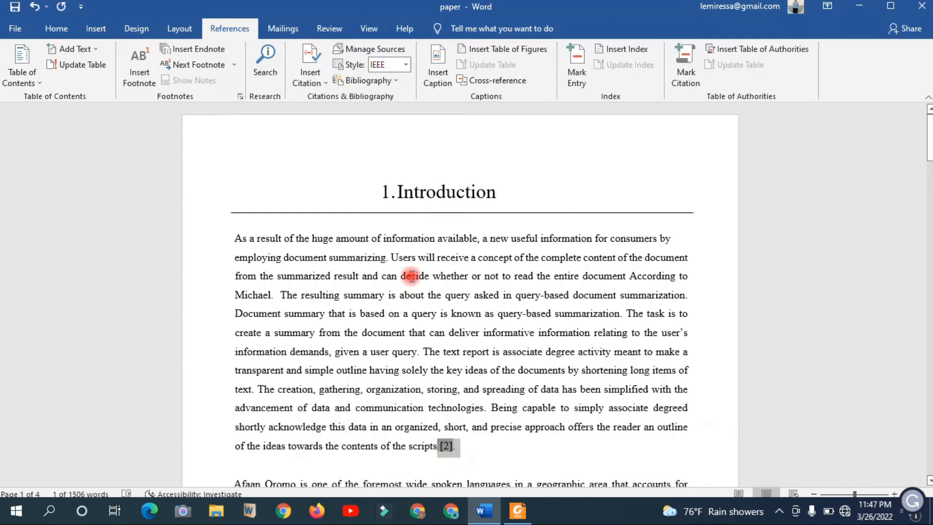
{"action": "scroll", "coordinate": [412, 277], "scroll_direction": "down", "scroll_amount": 1}
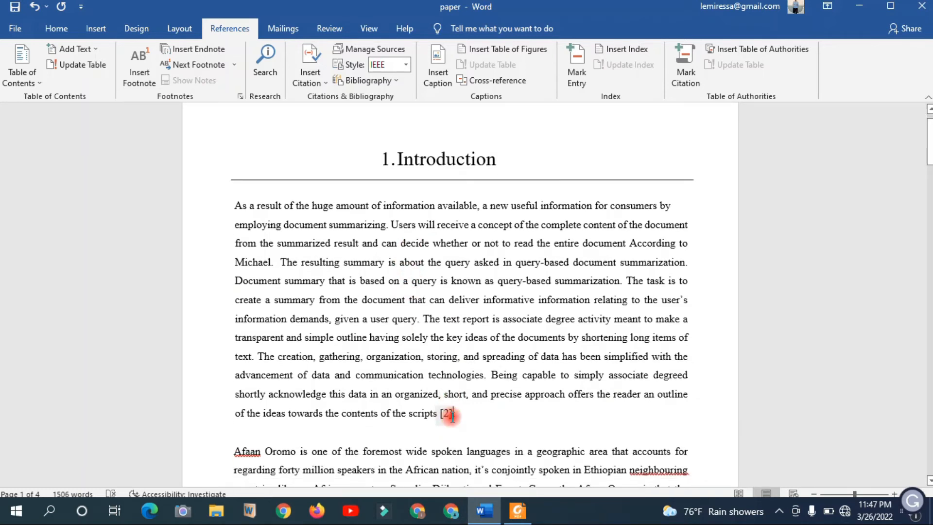
{"action": "scroll", "coordinate": [470, 393], "scroll_direction": "down", "scroll_amount": 3}
{"action": "left_click", "coordinate": [444, 314]}
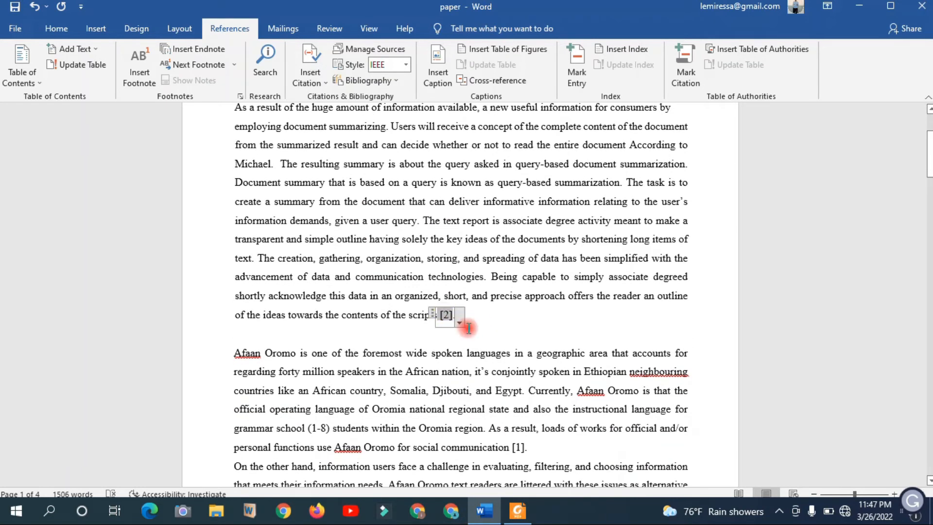
{"action": "left_click", "coordinate": [459, 322]}
{"action": "left_click", "coordinate": [360, 386]}
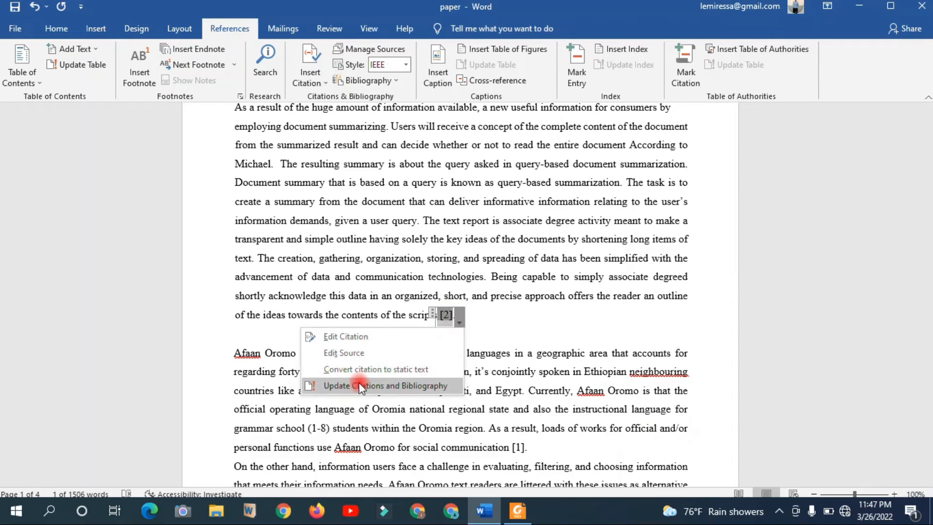
{"action": "left_click", "coordinate": [387, 387]}
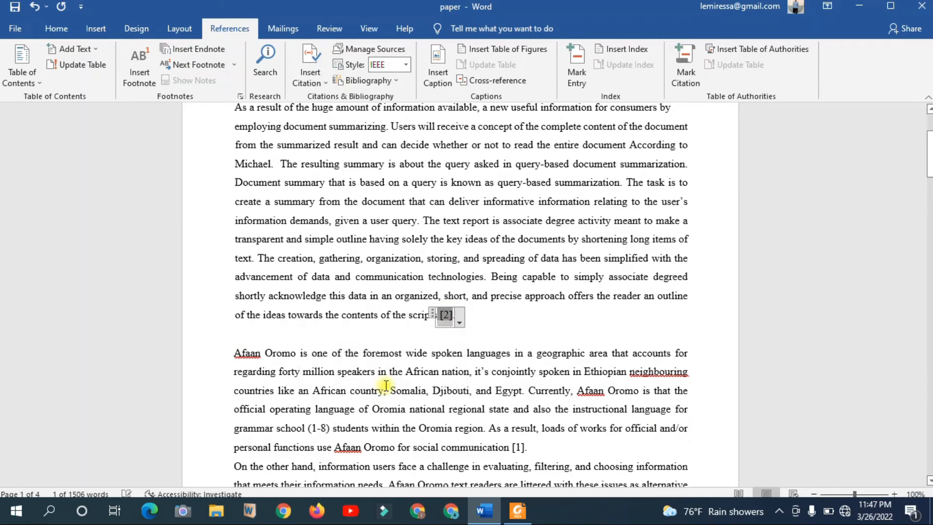
- Check the citation numbers at the ends of the first two introduction paragraphs and review the first paragraph's text
{"action": "left_click", "coordinate": [460, 317]}
{"action": "left_click_drag", "start_coordinate": [457, 324], "coordinate": [443, 327]}
{"action": "left_click_drag", "start_coordinate": [529, 451], "coordinate": [509, 452]}
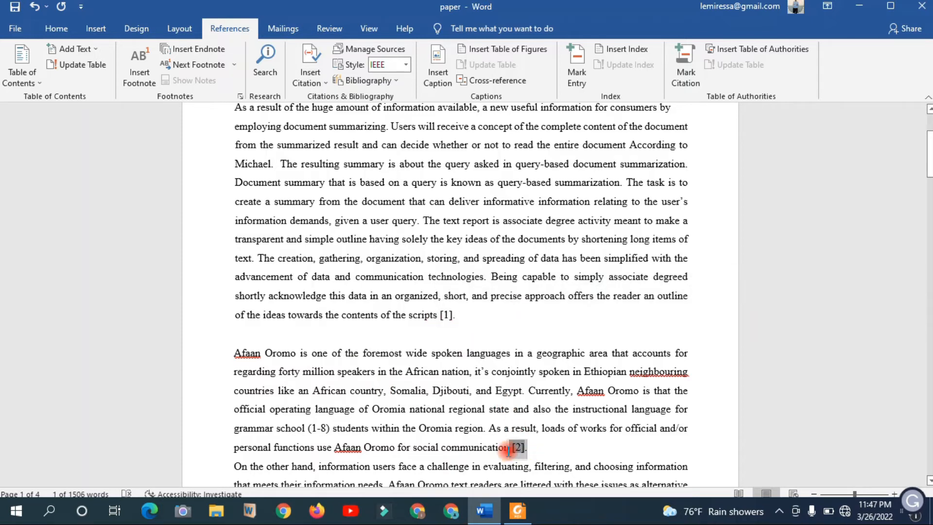
{"action": "left_click", "coordinate": [483, 276]}
{"action": "scroll", "coordinate": [481, 272], "scroll_direction": "up", "scroll_amount": 1}
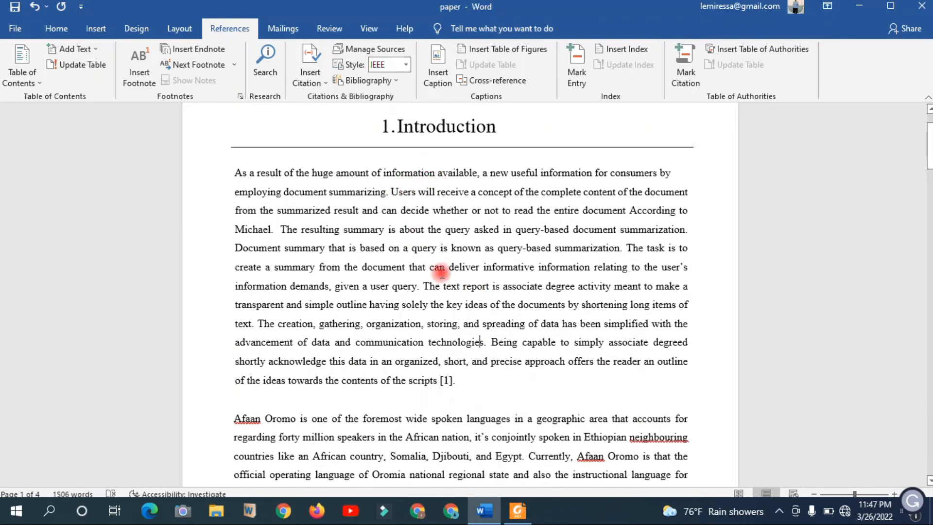
{"action": "left_click_drag", "start_coordinate": [441, 362], "coordinate": [240, 170]}
{"action": "left_click", "coordinate": [445, 380]}
{"action": "double_click", "coordinate": [452, 384]}
{"action": "left_click", "coordinate": [464, 388]}
{"action": "scroll", "coordinate": [465, 388], "scroll_direction": "down", "scroll_amount": 1}
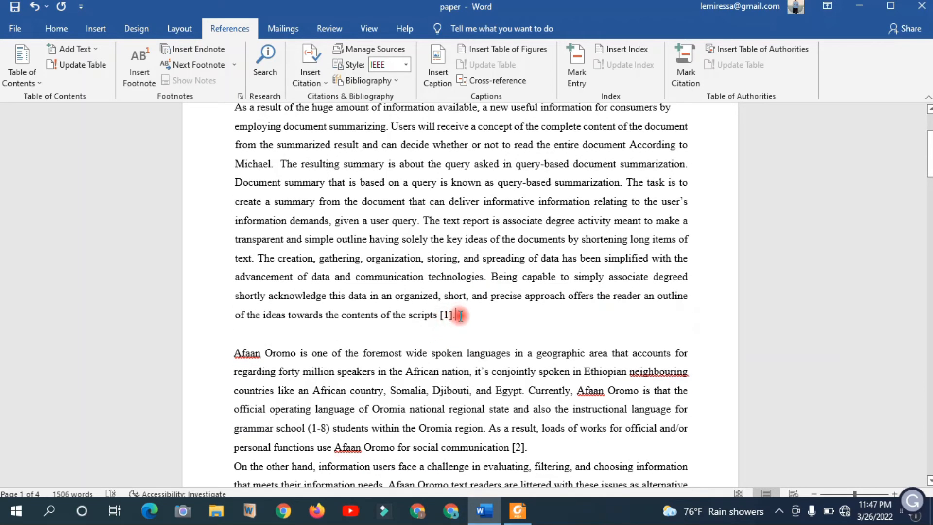
- View the source details of the citations ending the first two introduction paragraphs, closing each without changes
{"action": "left_click", "coordinate": [459, 321]}
{"action": "left_click", "coordinate": [357, 352]}
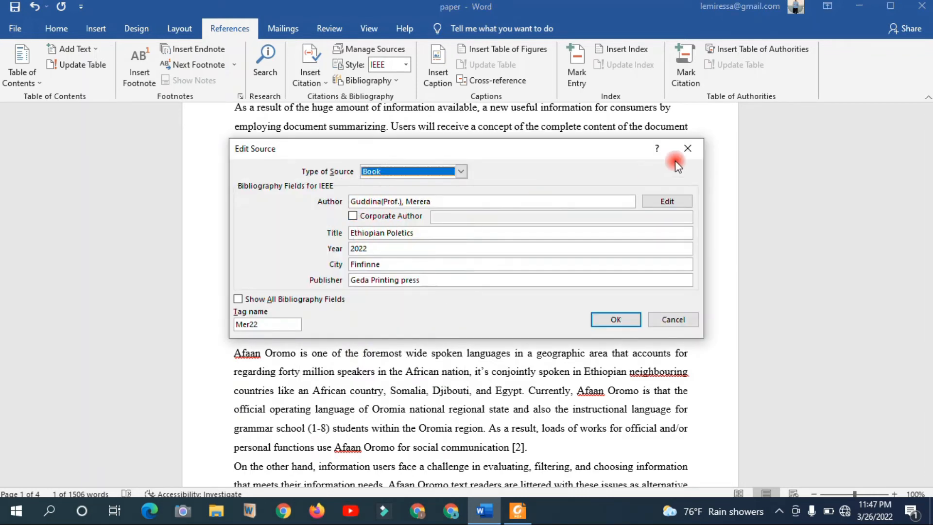
{"action": "left_click", "coordinate": [692, 148]}
{"action": "left_click", "coordinate": [531, 454]}
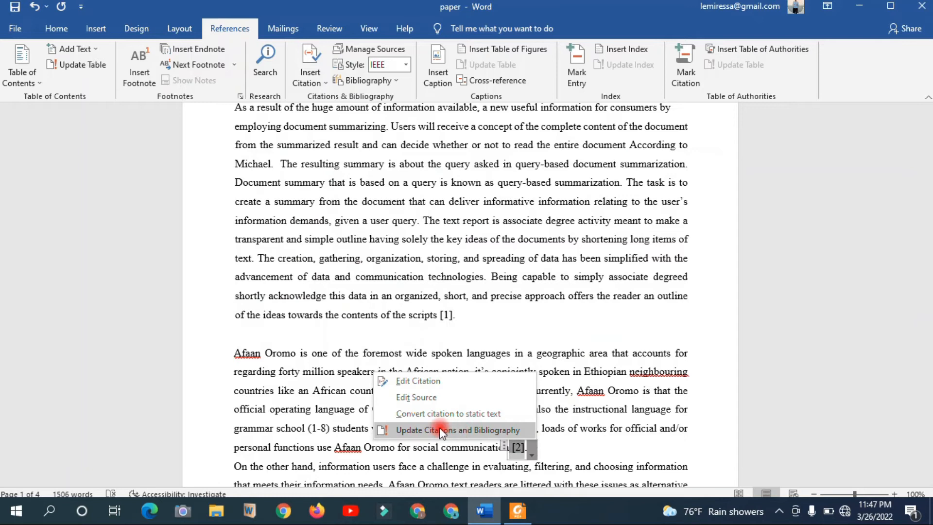
{"action": "left_click", "coordinate": [428, 397]}
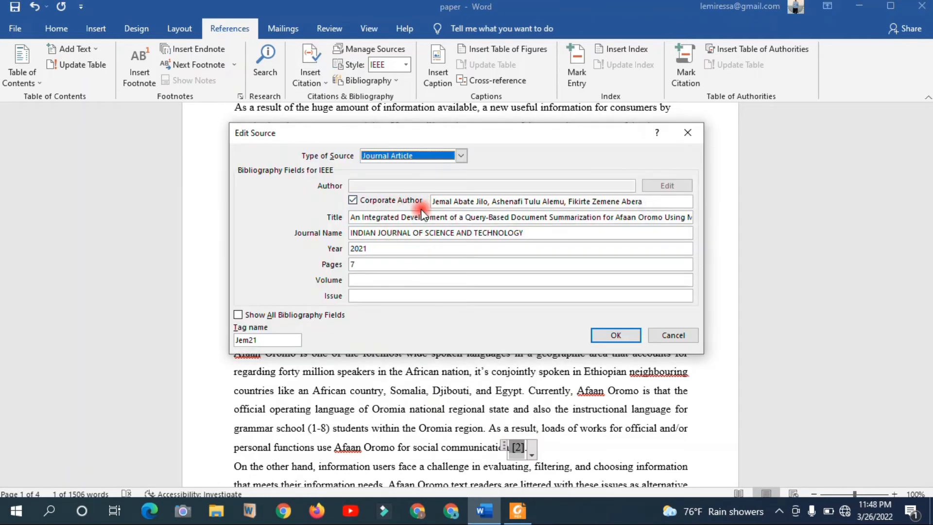
{"action": "left_click", "coordinate": [693, 132]}
- Review the introduction's first two paragraphs and compare the citation numbers at their ends
{"action": "scroll", "coordinate": [459, 341], "scroll_direction": "up", "scroll_amount": 2}
{"action": "scroll", "coordinate": [427, 170], "scroll_direction": "down", "scroll_amount": 1}
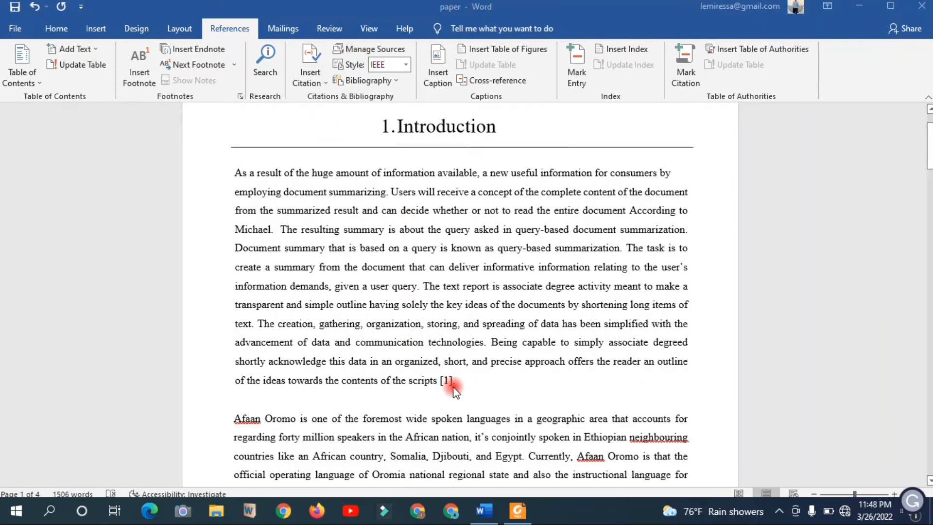
{"action": "scroll", "coordinate": [486, 340], "scroll_direction": "down", "scroll_amount": 3}
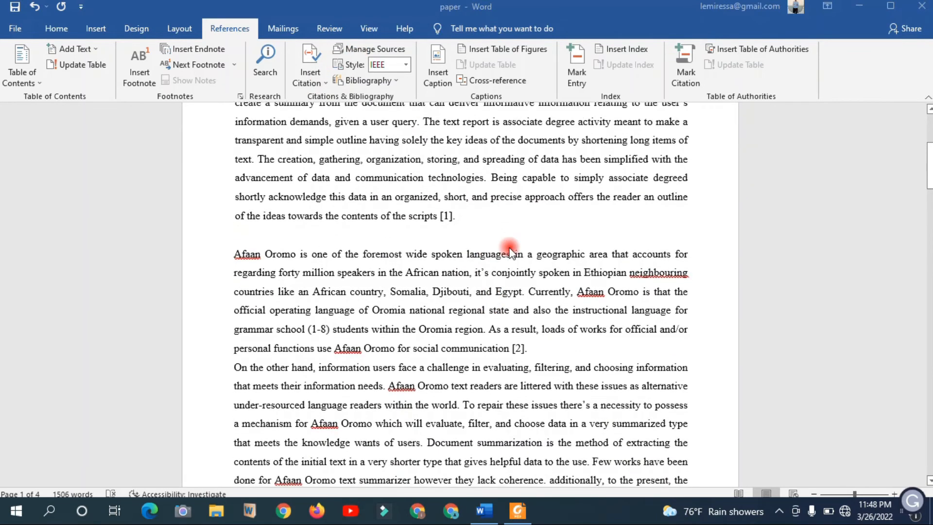
{"action": "scroll", "coordinate": [511, 252], "scroll_direction": "down", "scroll_amount": 1}
{"action": "scroll", "coordinate": [427, 258], "scroll_direction": "up", "scroll_amount": 2}
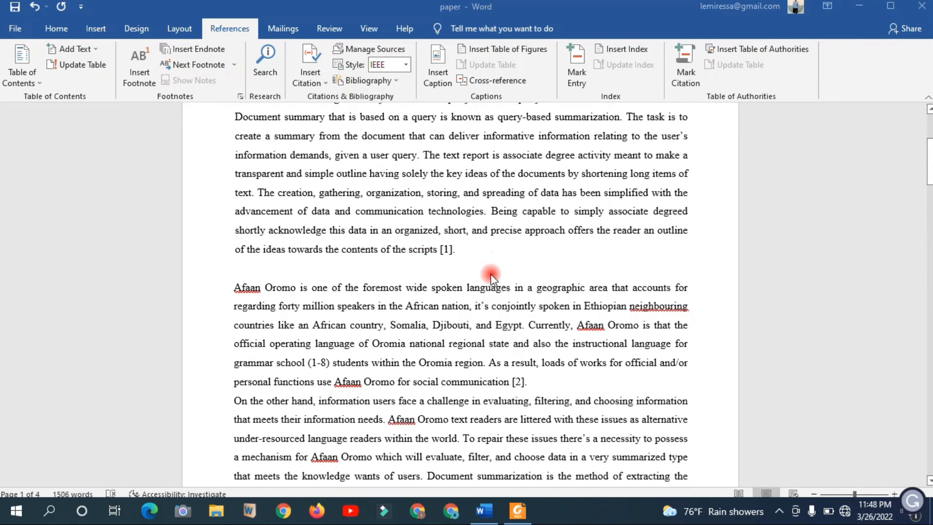
{"action": "scroll", "coordinate": [491, 292], "scroll_direction": "up", "scroll_amount": 2}
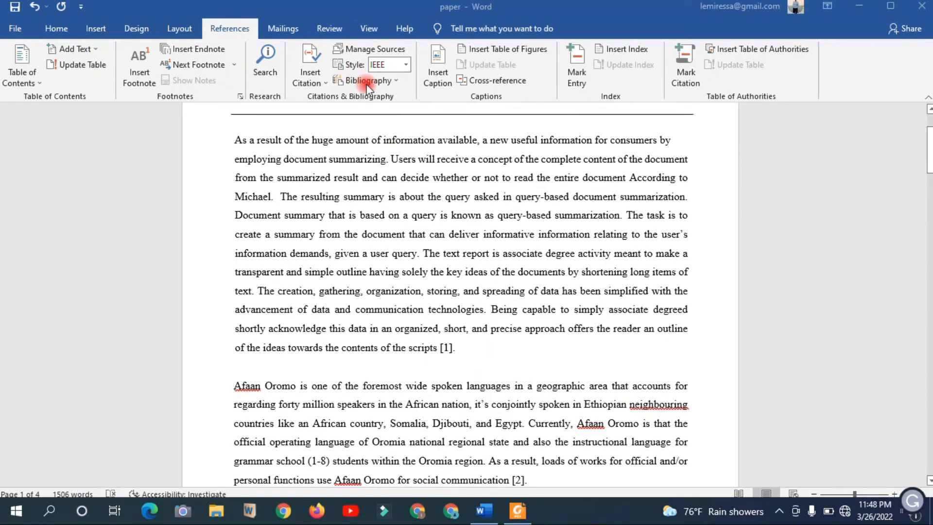
- View the built-in bibliography layouts with the insertion point at the end of the paper, without inserting one
{"action": "left_click_drag", "start_coordinate": [929, 144], "coordinate": [929, 449]}
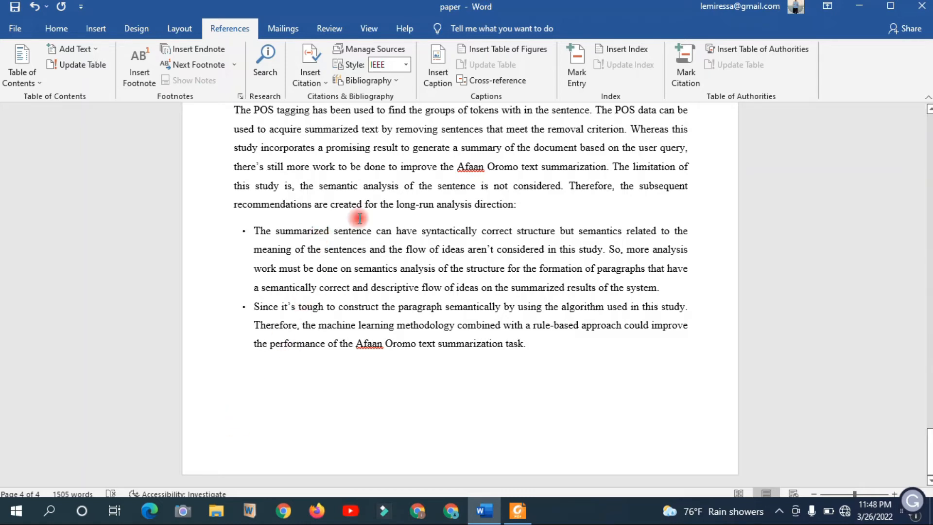
{"action": "left_click", "coordinate": [367, 79]}
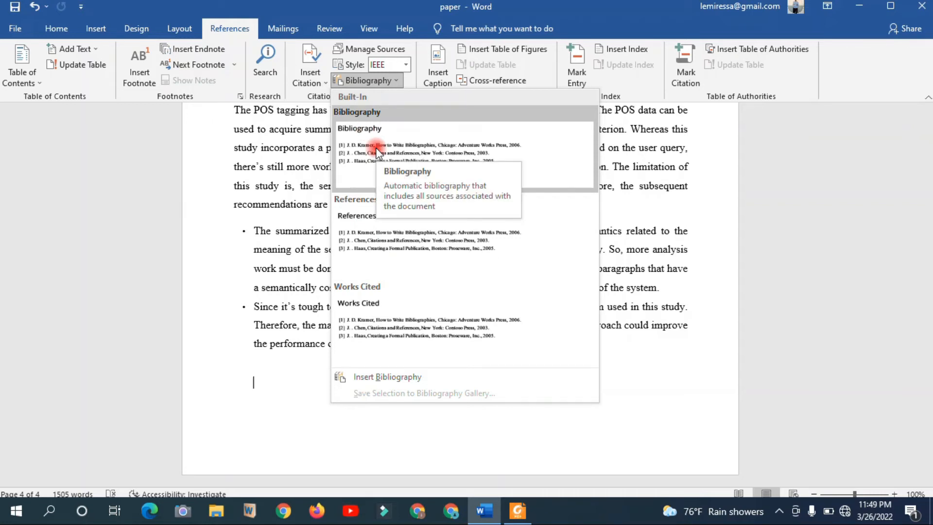
{"action": "left_click", "coordinate": [673, 232]}
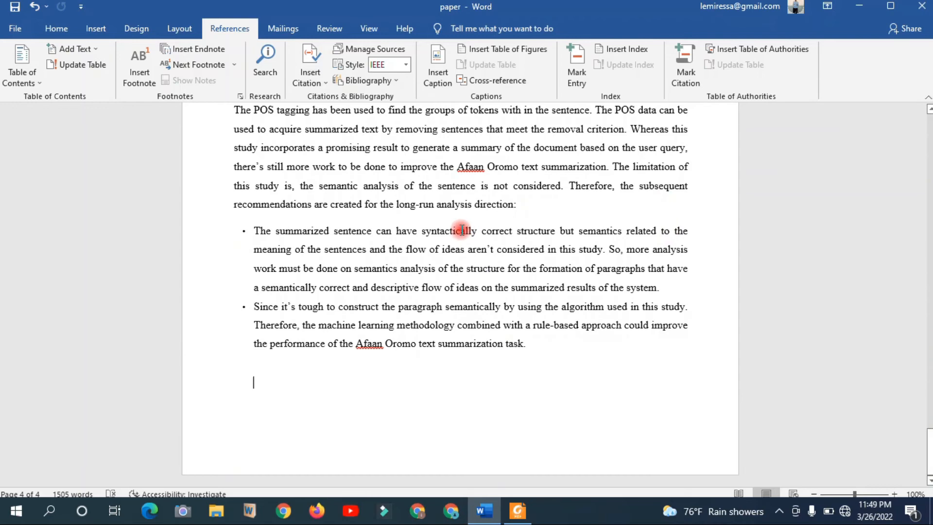
- Find and select the citations after "the contents of the scripts" and "social communication" to check their numbers
{"action": "scroll", "coordinate": [457, 229], "scroll_direction": "up", "scroll_amount": 4}
{"action": "scroll", "coordinate": [461, 228], "scroll_direction": "up", "scroll_amount": 15}
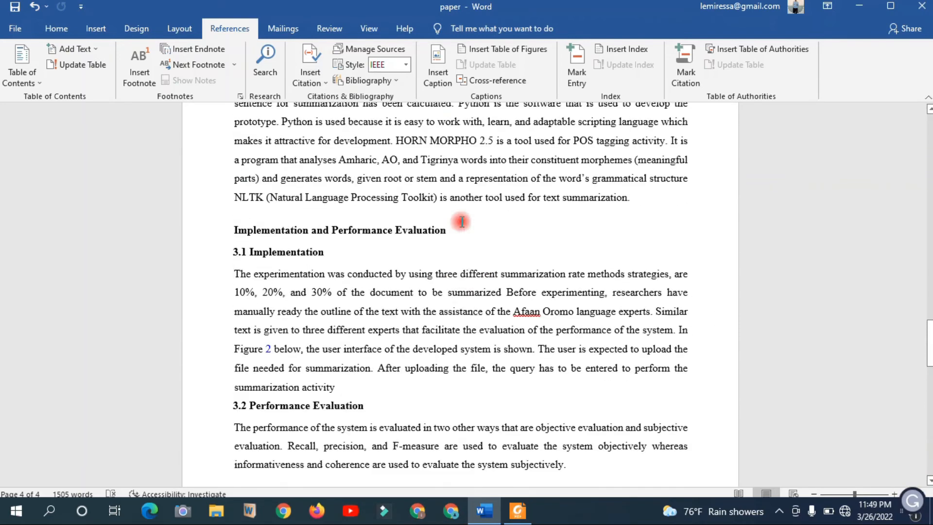
{"action": "scroll", "coordinate": [462, 222], "scroll_direction": "up", "scroll_amount": 15}
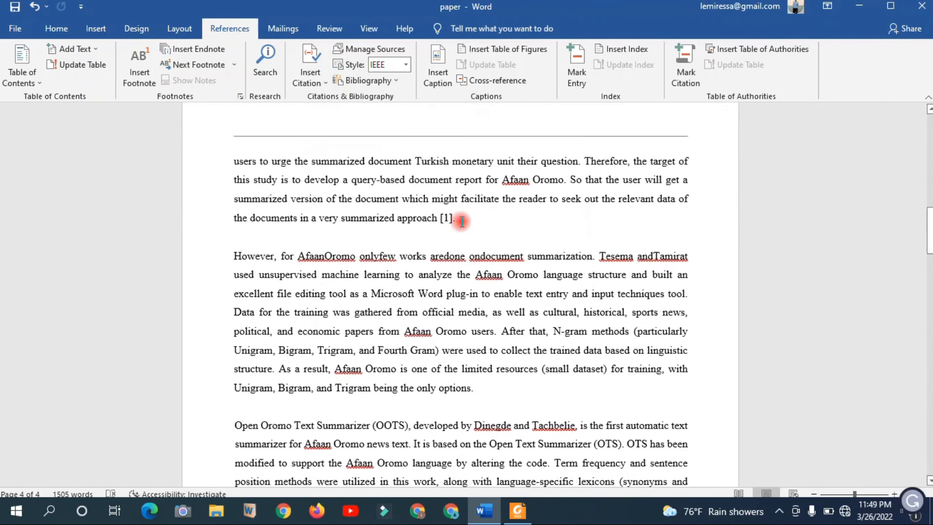
{"action": "scroll", "coordinate": [461, 222], "scroll_direction": "up", "scroll_amount": 10}
{"action": "scroll", "coordinate": [448, 301], "scroll_direction": "down", "scroll_amount": 2}
{"action": "scroll", "coordinate": [448, 301], "scroll_direction": "down", "scroll_amount": 1}
{"action": "double_click", "coordinate": [444, 288]}
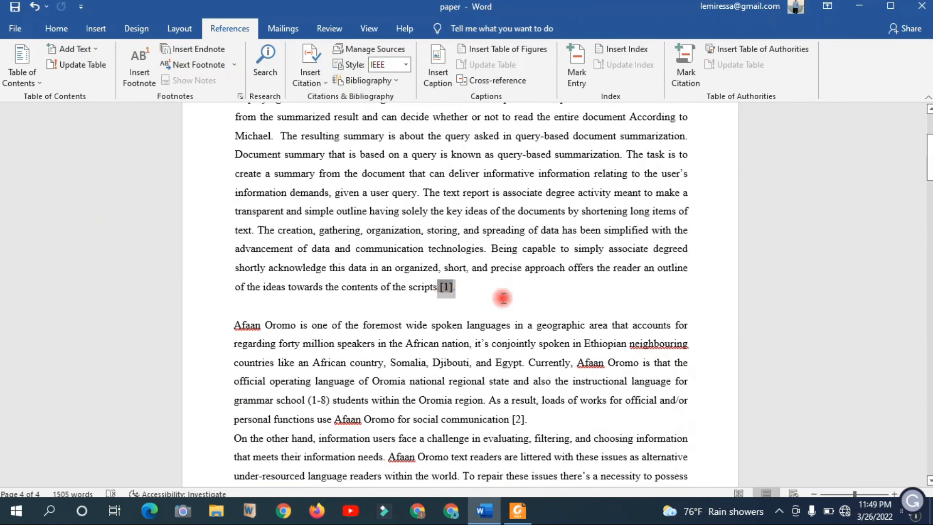
{"action": "scroll", "coordinate": [500, 296], "scroll_direction": "down", "scroll_amount": 3}
{"action": "double_click", "coordinate": [519, 257]}
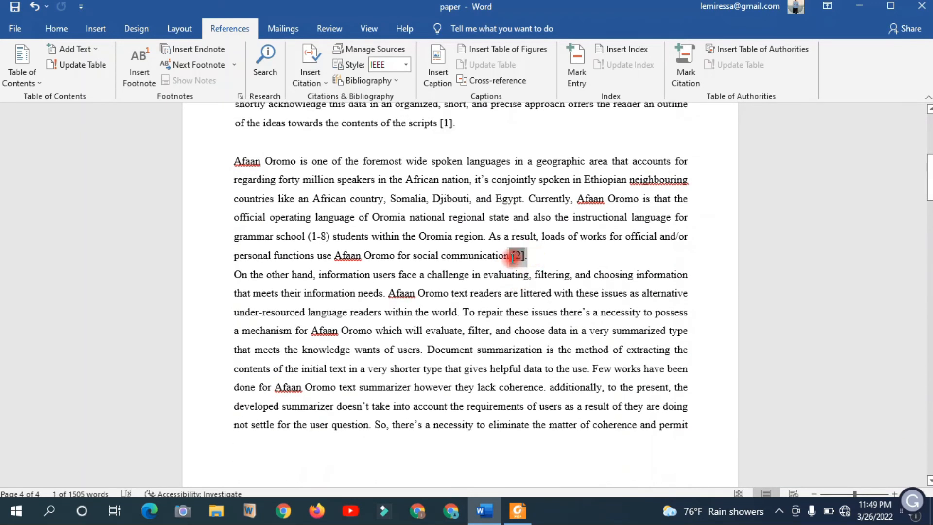
- View the References bibliography layout while examining the citation after "the contents of the scripts", without inserting anything
{"action": "left_click", "coordinate": [368, 80]}
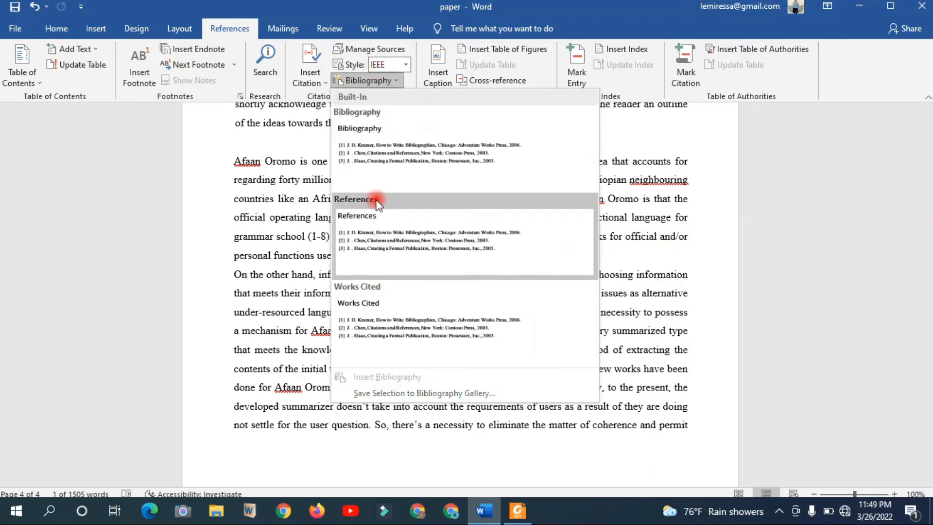
{"action": "left_click", "coordinate": [683, 234]}
{"action": "scroll", "coordinate": [458, 191], "scroll_direction": "up", "scroll_amount": 1}
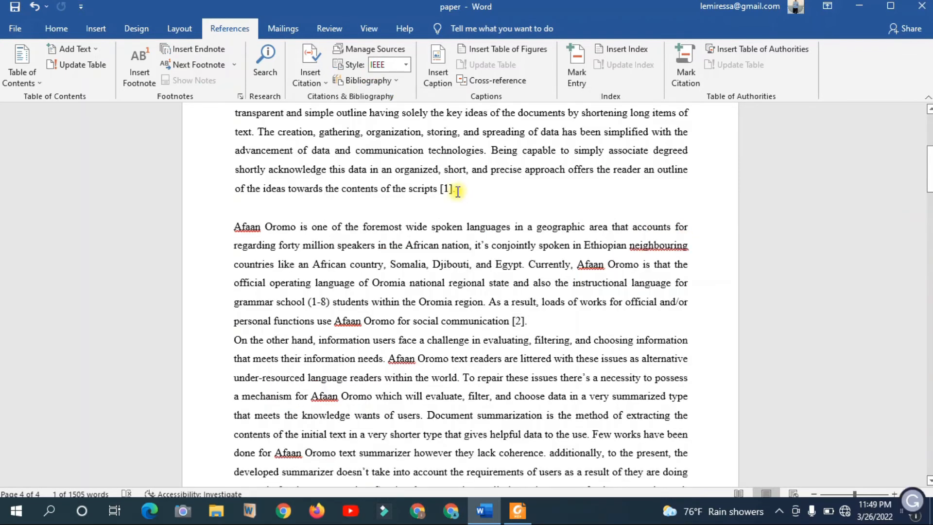
{"action": "key", "text": "Down"}
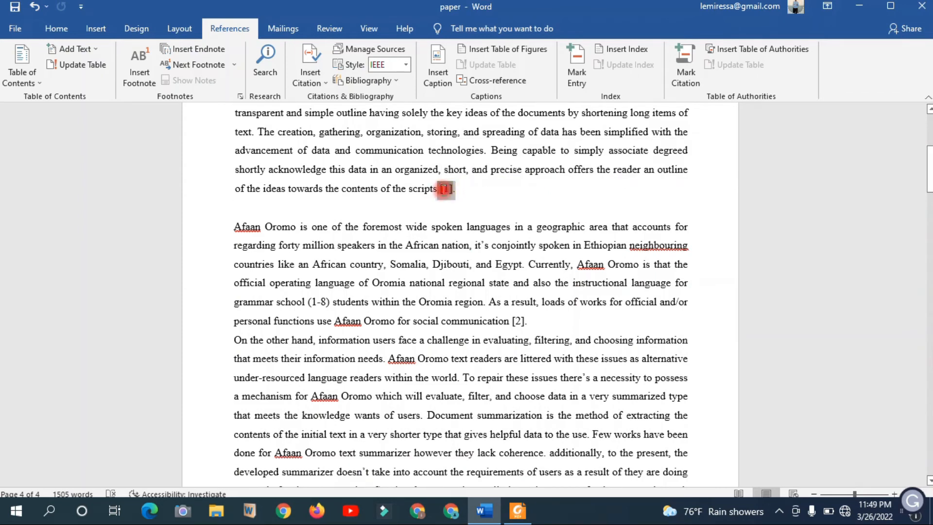
{"action": "left_click", "coordinate": [434, 188]}
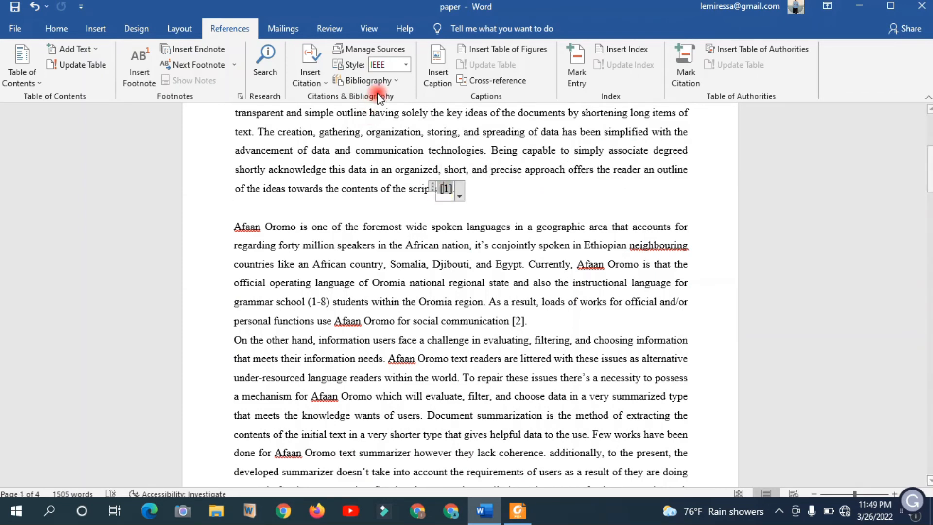
{"action": "left_click", "coordinate": [378, 80]}
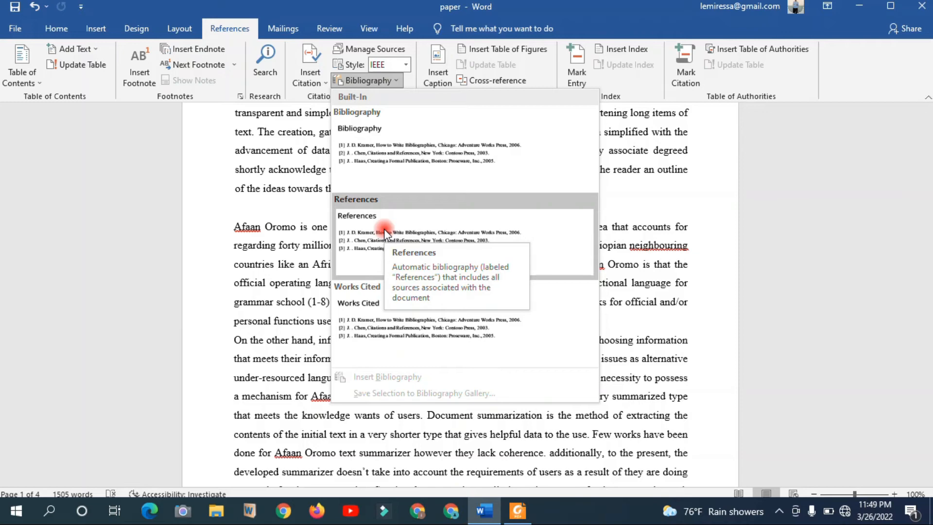
{"action": "left_click", "coordinate": [655, 252]}
- Insert the built-in References bibliography at the end of the paper, below the last bullet point
{"action": "scroll", "coordinate": [655, 253], "scroll_direction": "down", "scroll_amount": 10}
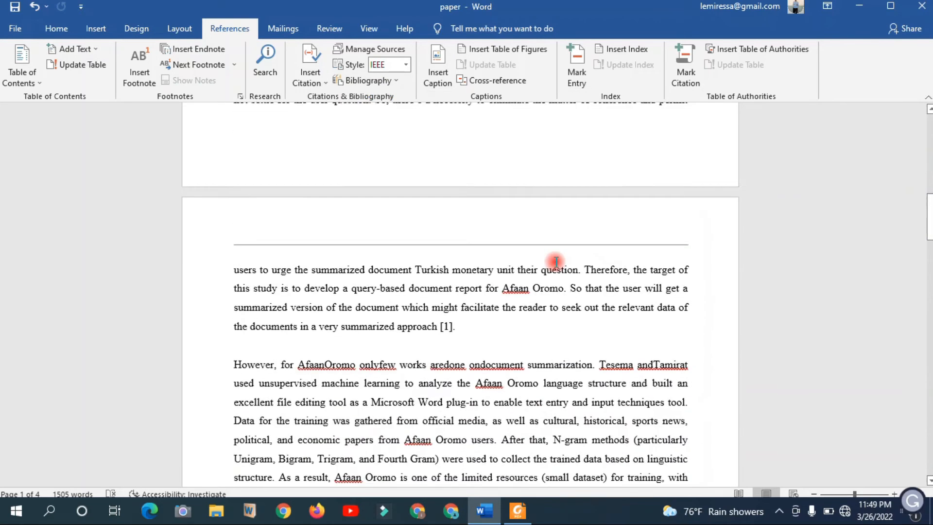
{"action": "scroll", "coordinate": [799, 256], "scroll_direction": "down", "scroll_amount": 4}
{"action": "left_click_drag", "start_coordinate": [929, 248], "coordinate": [930, 440]}
{"action": "left_click", "coordinate": [262, 382]}
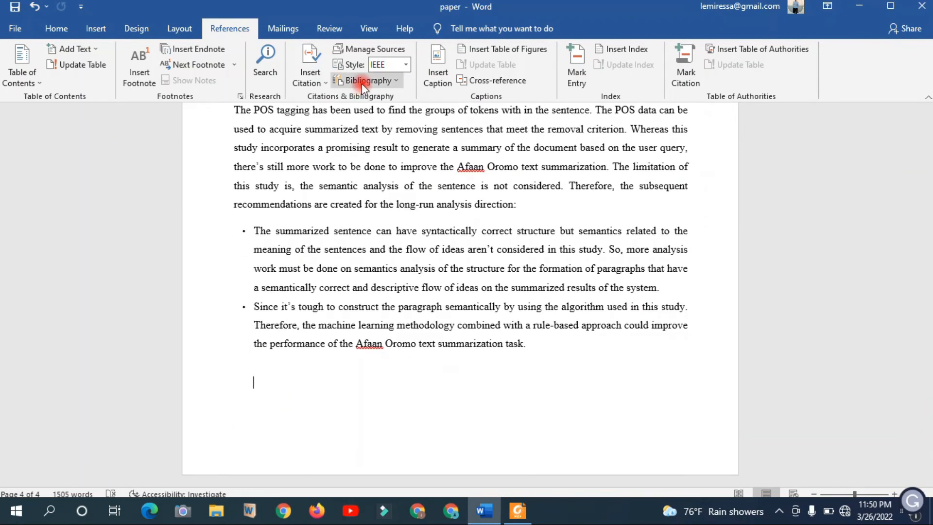
{"action": "left_click", "coordinate": [362, 83]}
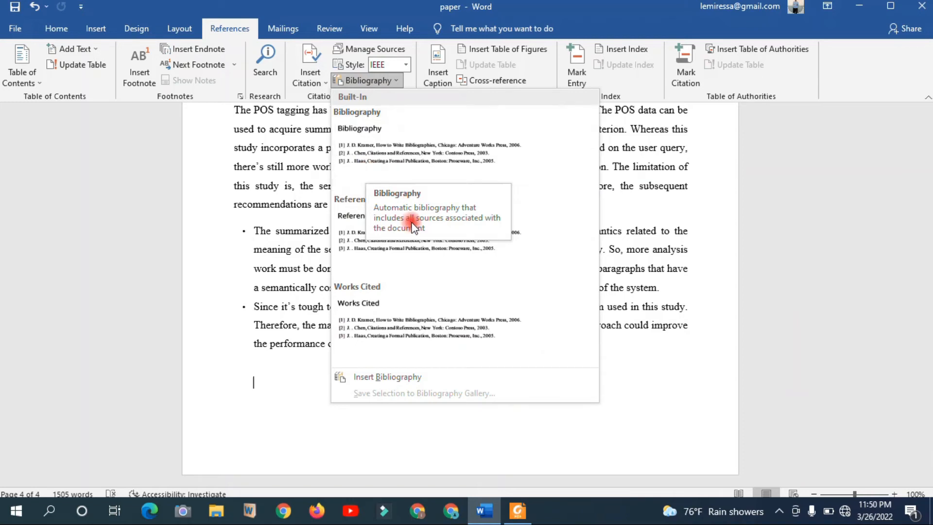
{"action": "left_click", "coordinate": [374, 235]}
{"action": "scroll", "coordinate": [371, 287], "scroll_direction": "down", "scroll_amount": 2}
{"action": "scroll", "coordinate": [364, 267], "scroll_direction": "up", "scroll_amount": 4}
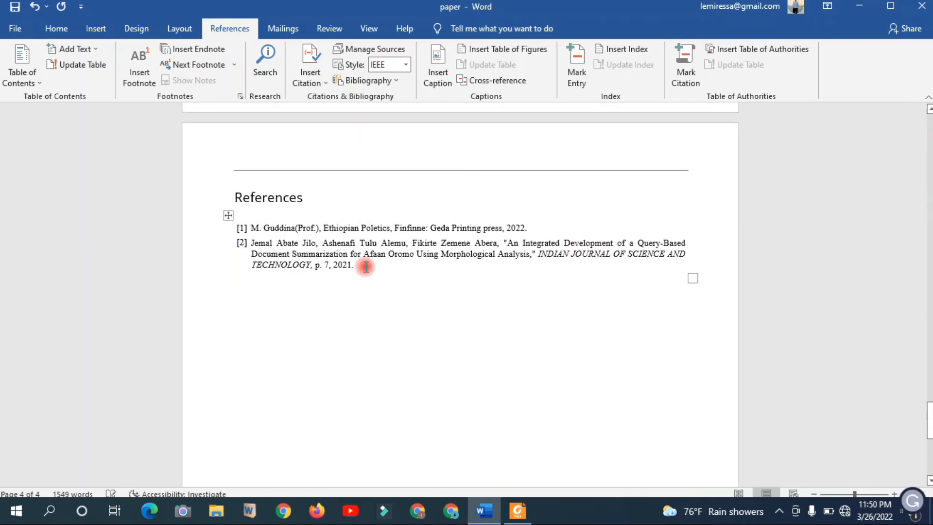
- Examine the book and journal article entries in the References list at the end of the paper
{"action": "left_click", "coordinate": [272, 203]}
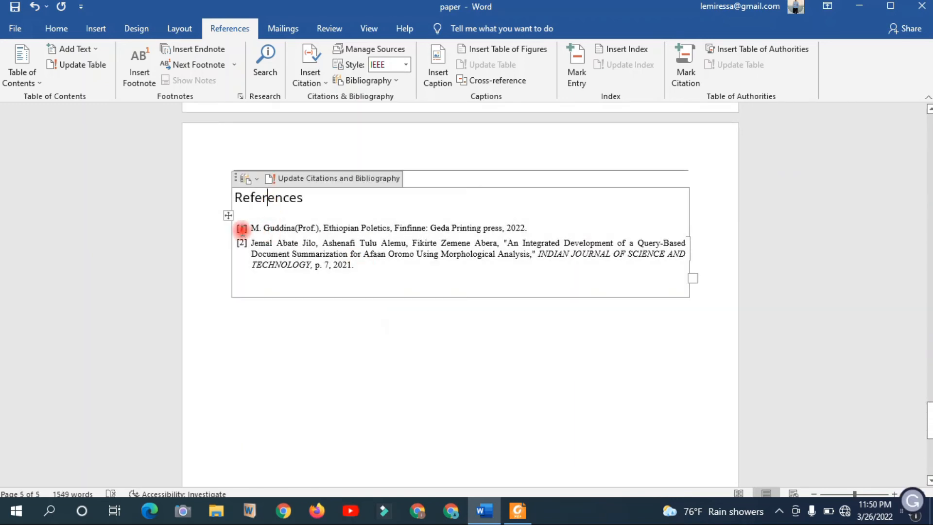
{"action": "right_click", "coordinate": [255, 228]}
{"action": "left_click", "coordinate": [280, 228]}
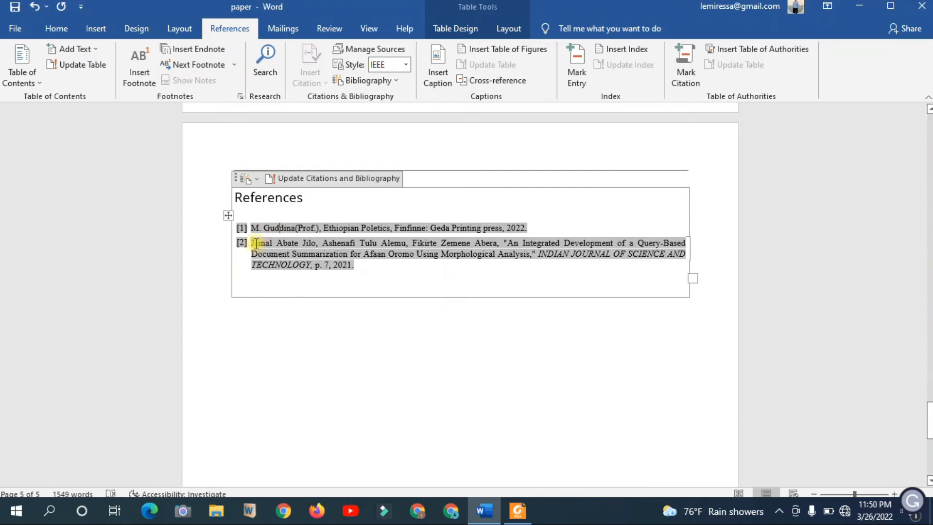
{"action": "left_click_drag", "start_coordinate": [256, 244], "coordinate": [354, 272]}
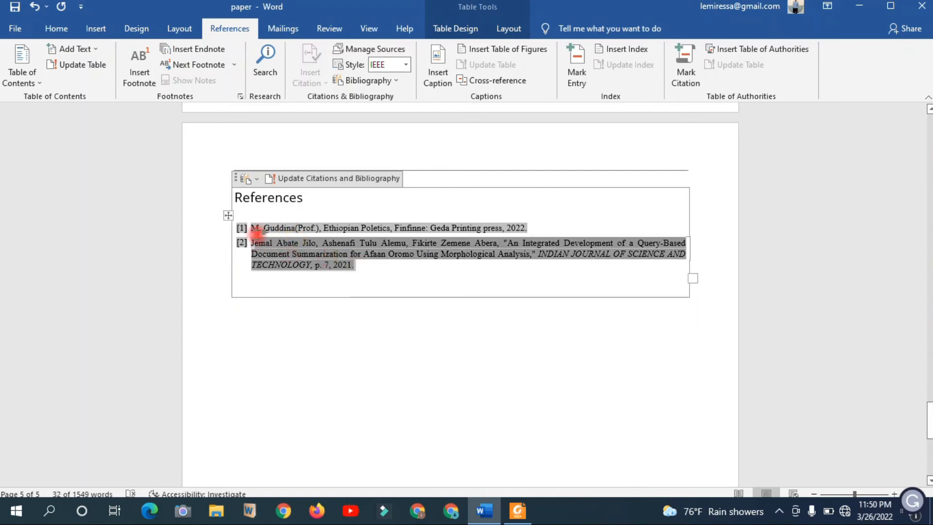
{"action": "triple_click", "coordinate": [357, 226]}
{"action": "left_click", "coordinate": [293, 226]}
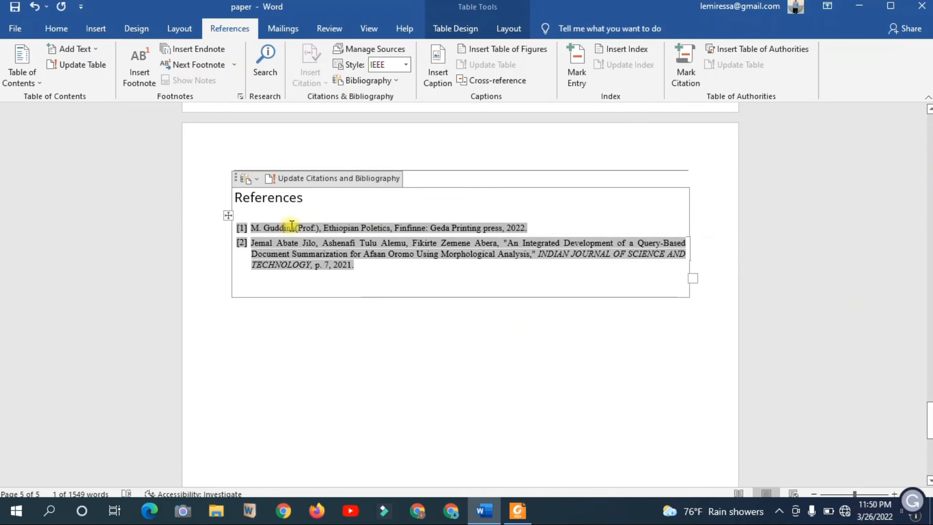
{"action": "double_click", "coordinate": [264, 243]}
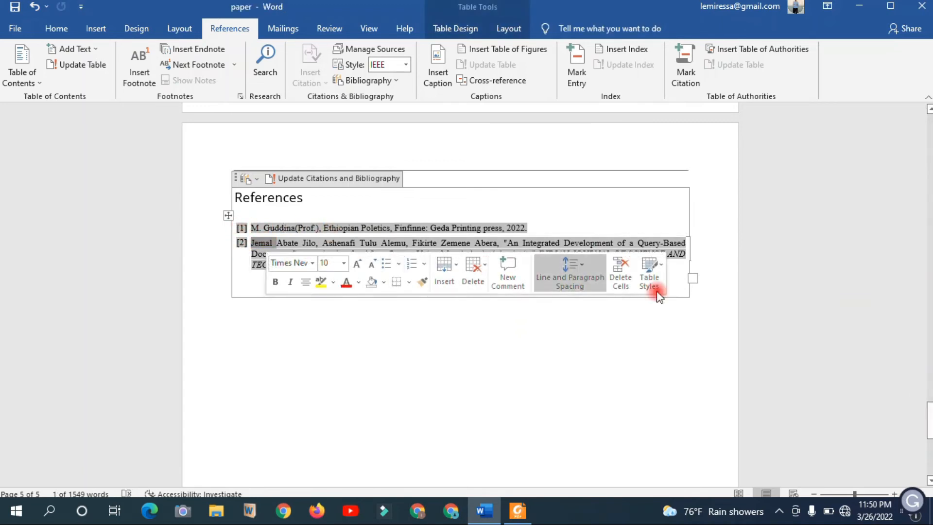
- Switch the citation style to APA Sixth Edition and check the first in-text citation and the References list
{"action": "left_click_drag", "start_coordinate": [929, 413], "coordinate": [928, 108]}
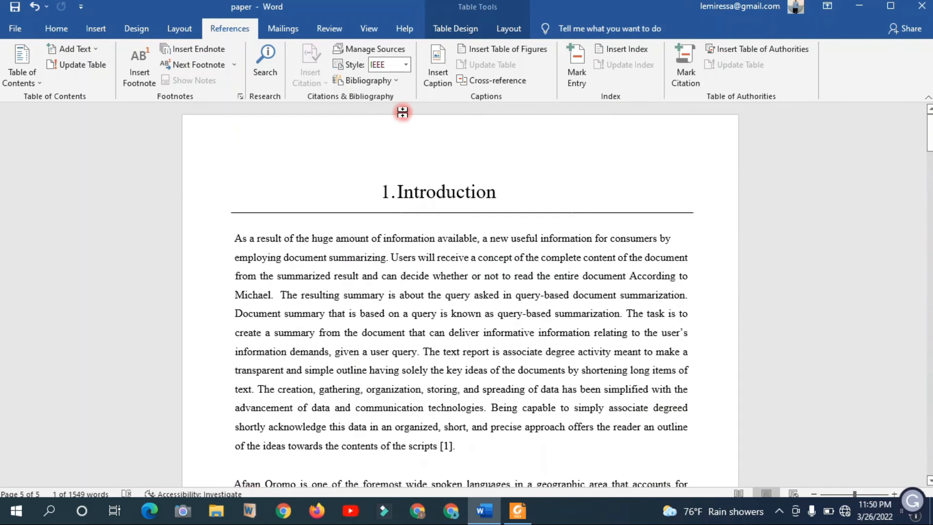
{"action": "left_click", "coordinate": [405, 64]}
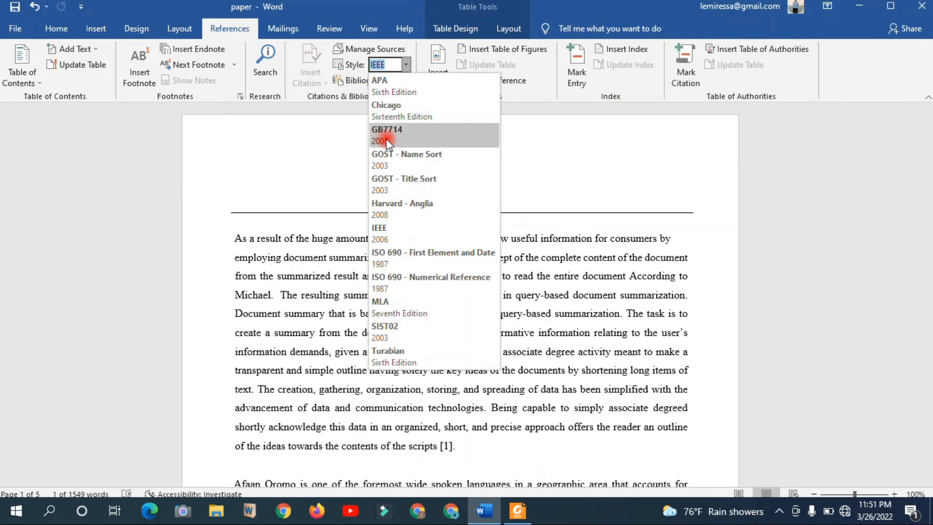
{"action": "left_click", "coordinate": [389, 86]}
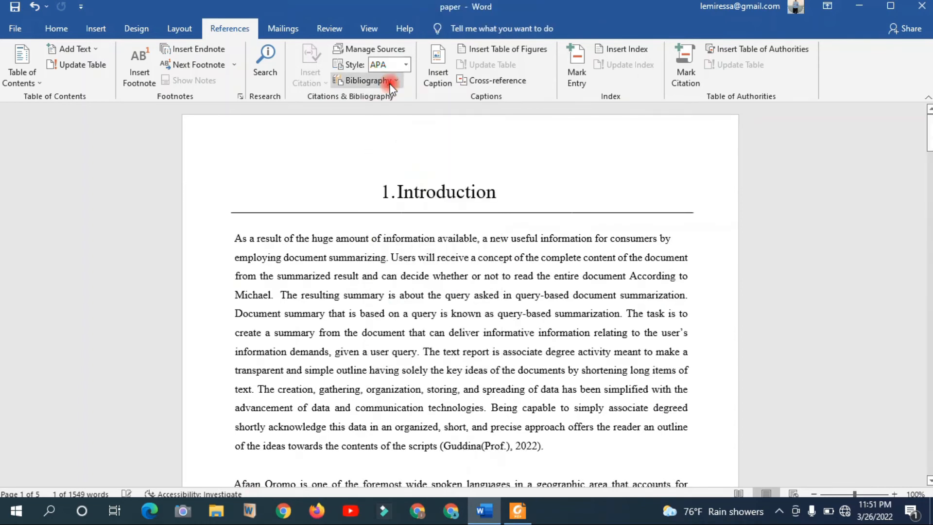
{"action": "left_click", "coordinate": [516, 446]}
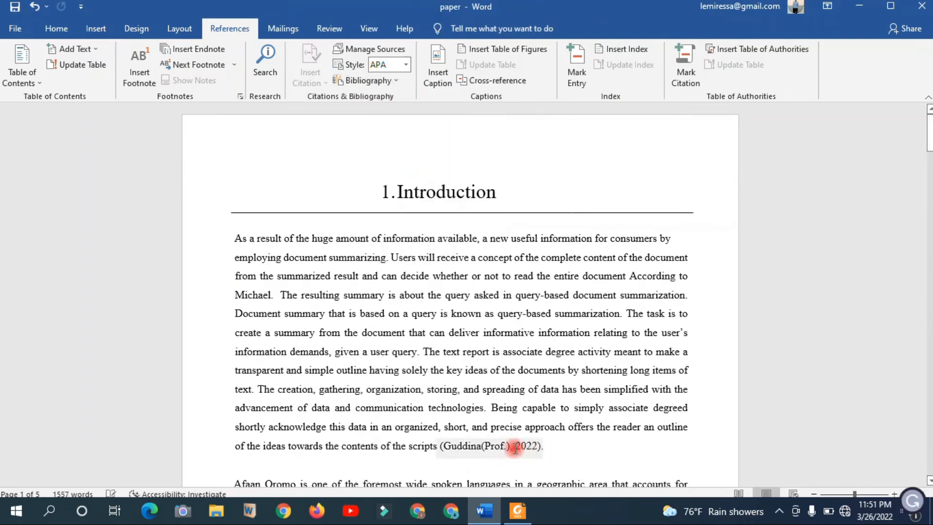
{"action": "left_click_drag", "start_coordinate": [929, 127], "coordinate": [929, 414]}
{"action": "left_click", "coordinate": [245, 271]}
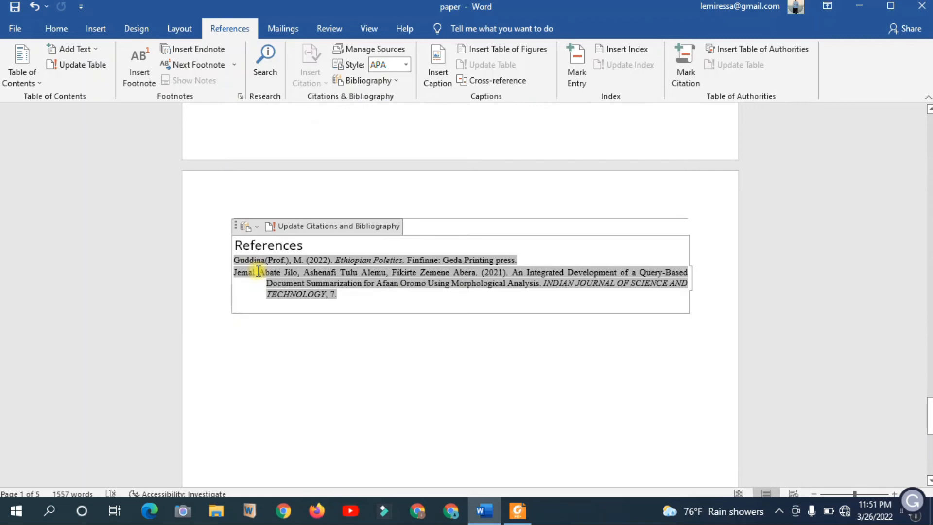
- Switch the citation style to Harvard - Anglia and after that to MLA Seventh Edition
{"action": "left_click", "coordinate": [406, 65]}
{"action": "left_click", "coordinate": [386, 206]}
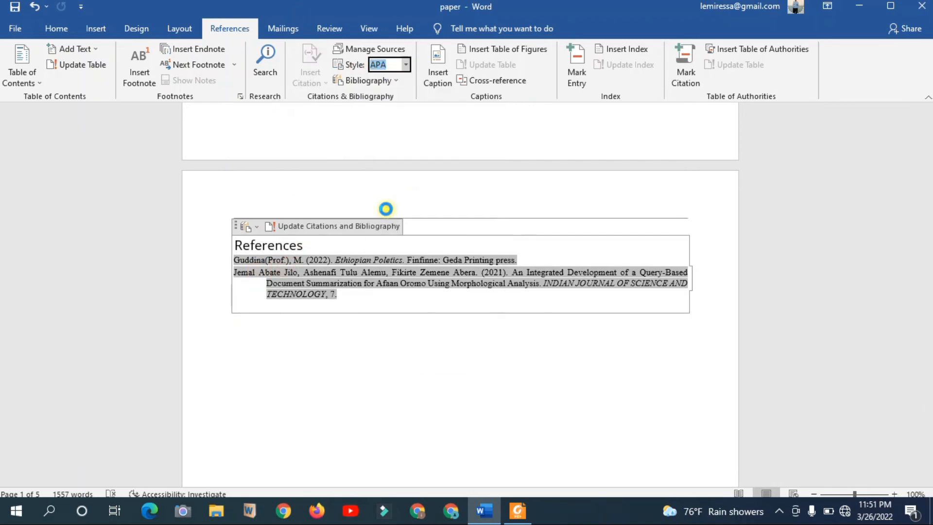
{"action": "left_click", "coordinate": [408, 66]}
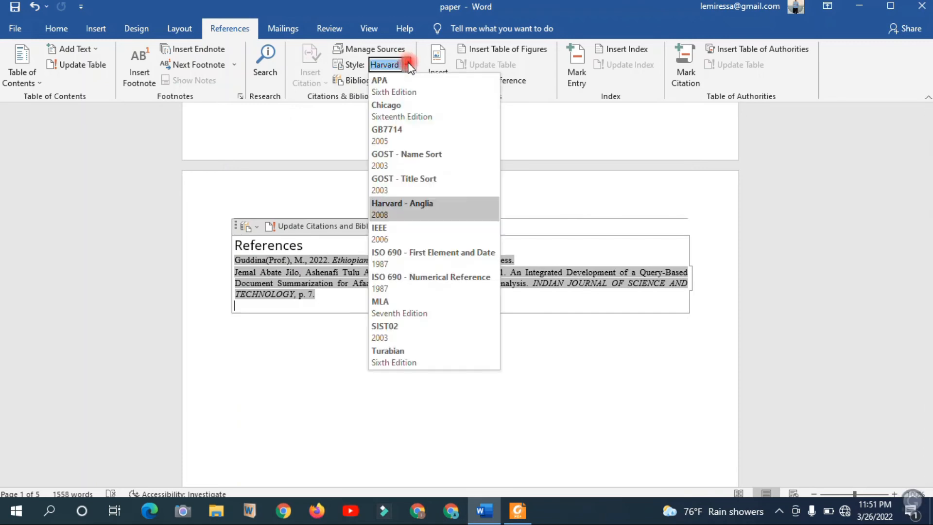
{"action": "left_click", "coordinate": [399, 310]}
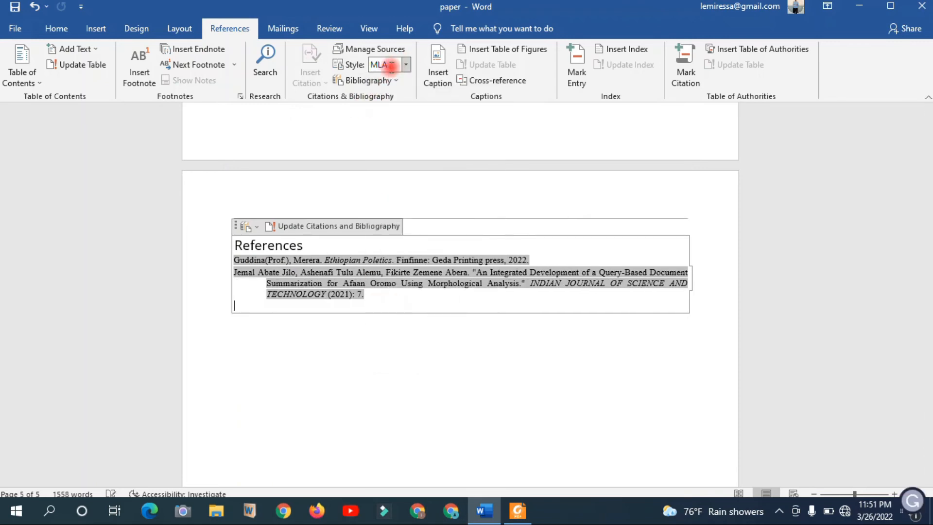
- Switch the citation style to IEEE 2006 for the in-text citations and the References list
{"action": "left_click", "coordinate": [405, 65]}
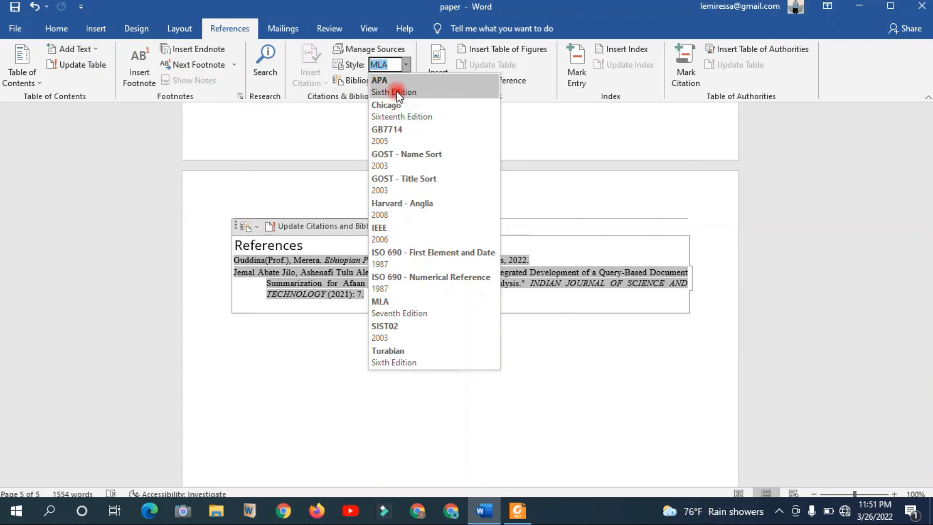
{"action": "left_click", "coordinate": [405, 65]}
{"action": "left_click", "coordinate": [406, 64]}
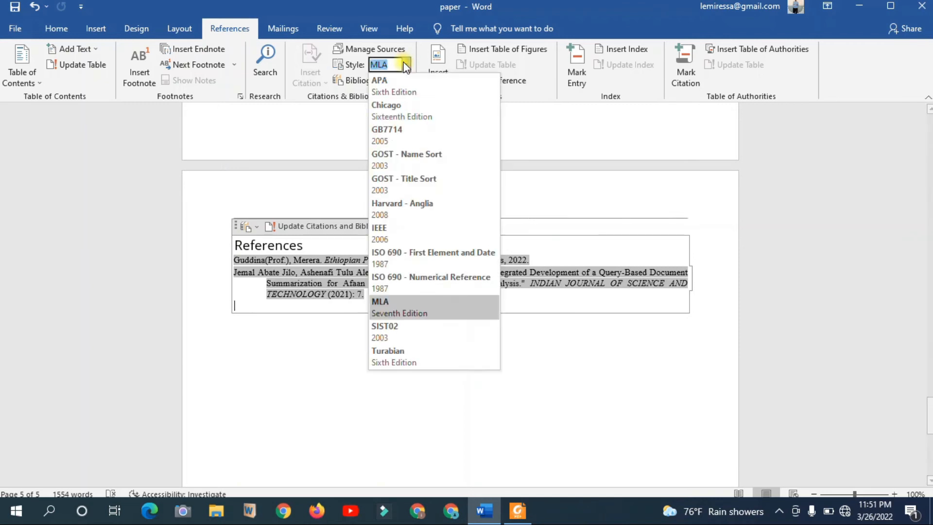
{"action": "left_click", "coordinate": [387, 225]}
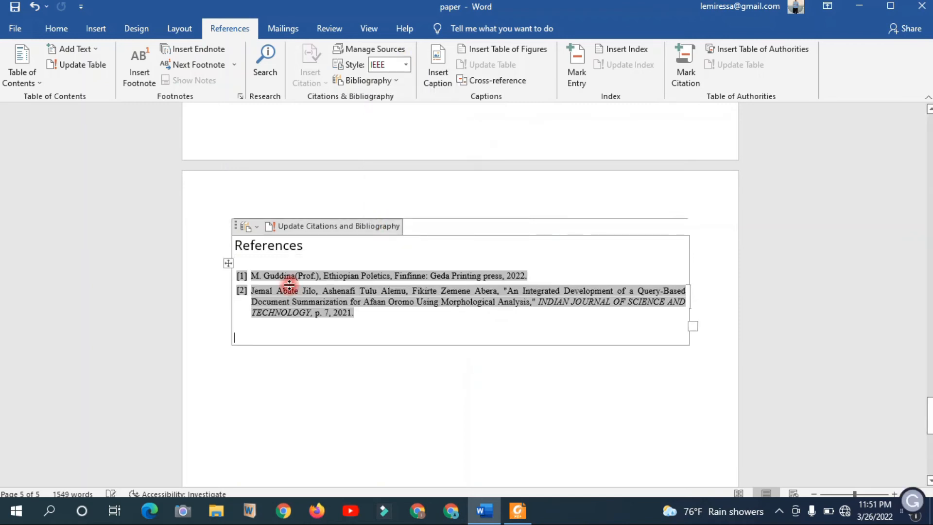
{"action": "left_click", "coordinate": [406, 65]}
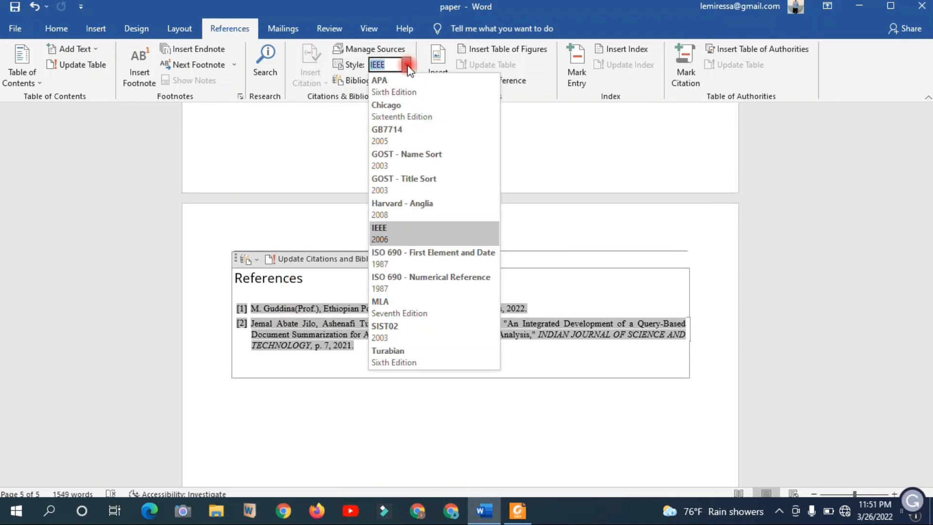
{"action": "left_click", "coordinate": [370, 48]}
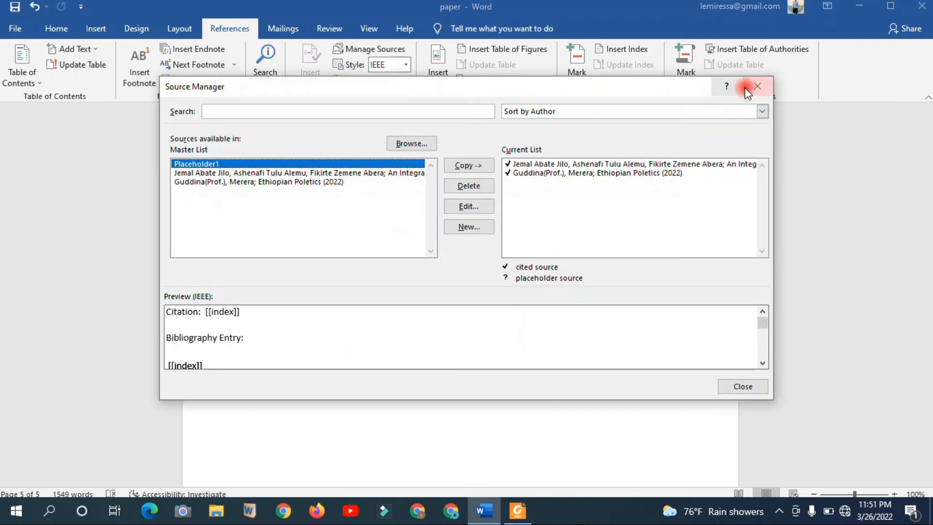
{"action": "left_click", "coordinate": [756, 89]}
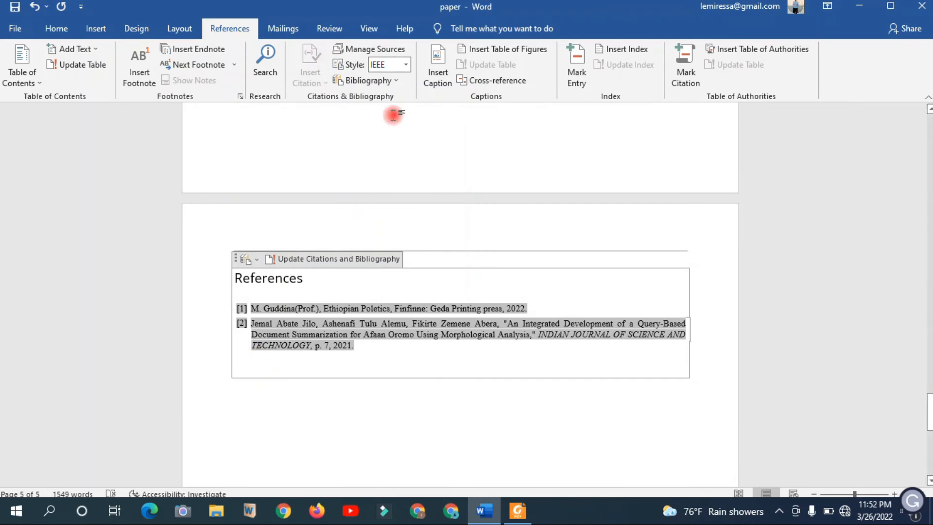
- Edit Placeholder1 in the Master List as a book: enter the author's name, title "sirna gadaa", year 2022, city "adama" and publisher "oda"
{"action": "left_click", "coordinate": [366, 48]}
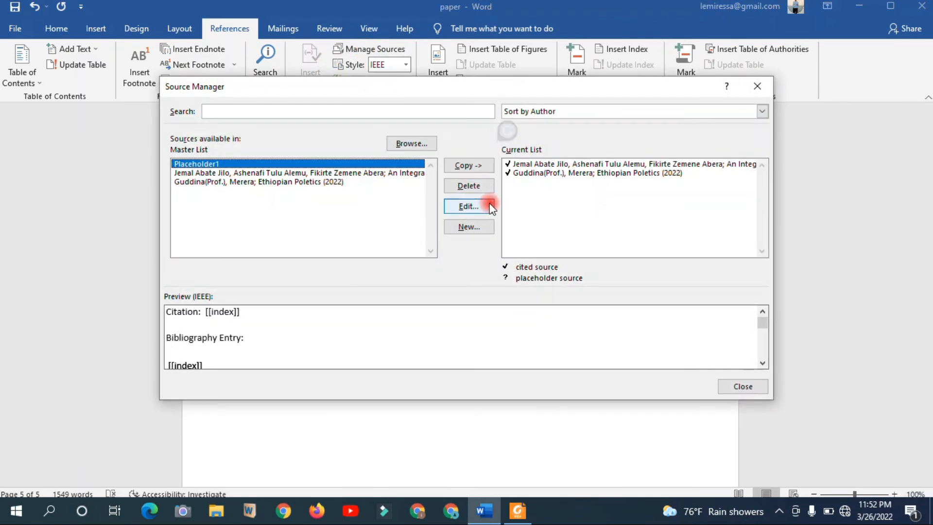
{"action": "left_click", "coordinate": [464, 208]}
{"action": "left_click", "coordinate": [378, 199]}
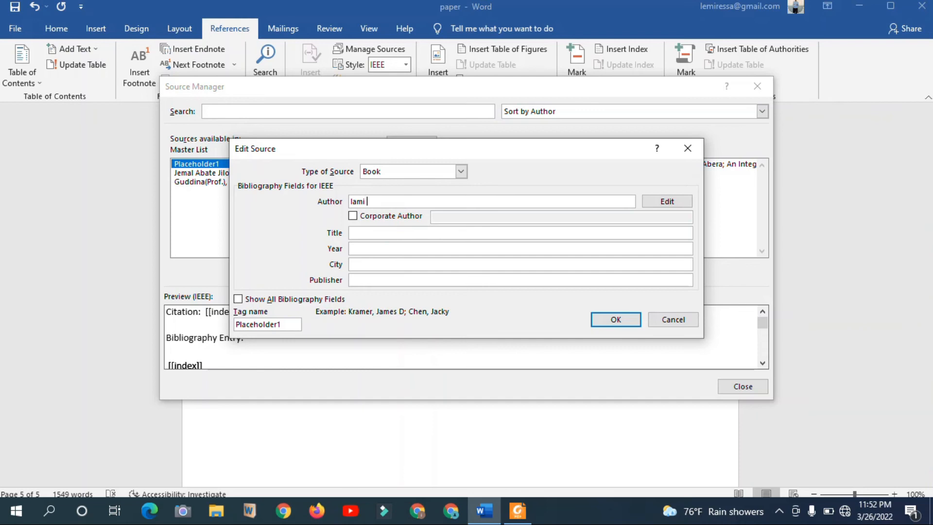
{"action": "left_click", "coordinate": [369, 233]}
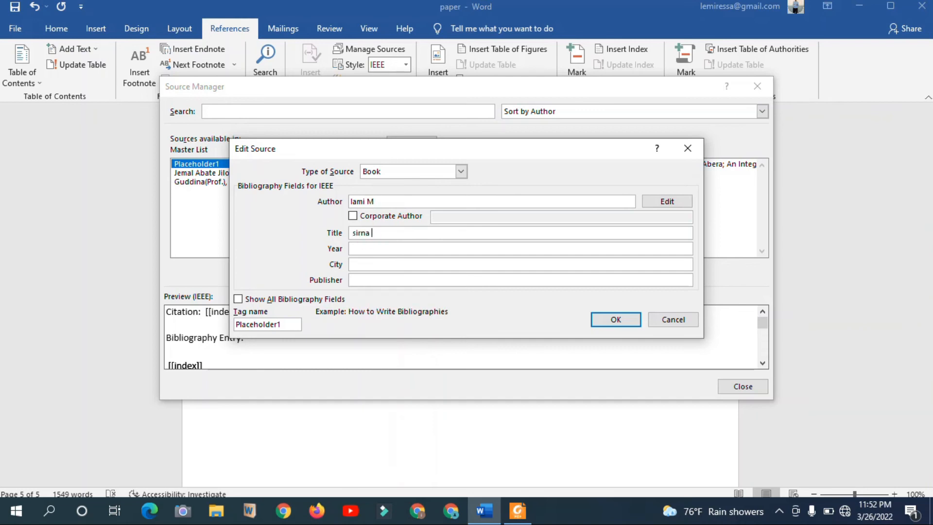
{"action": "left_click", "coordinate": [366, 246]}
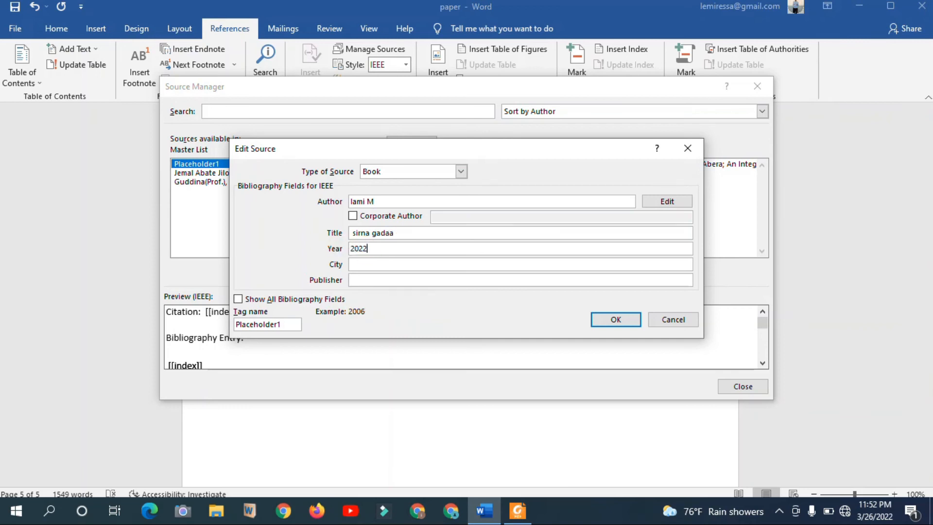
{"action": "left_click", "coordinate": [360, 263]}
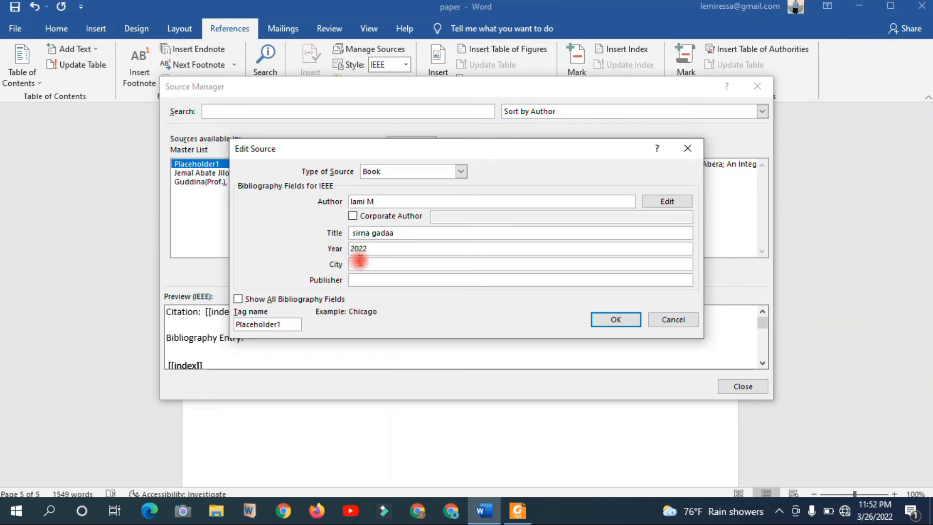
{"action": "left_click", "coordinate": [371, 280]}
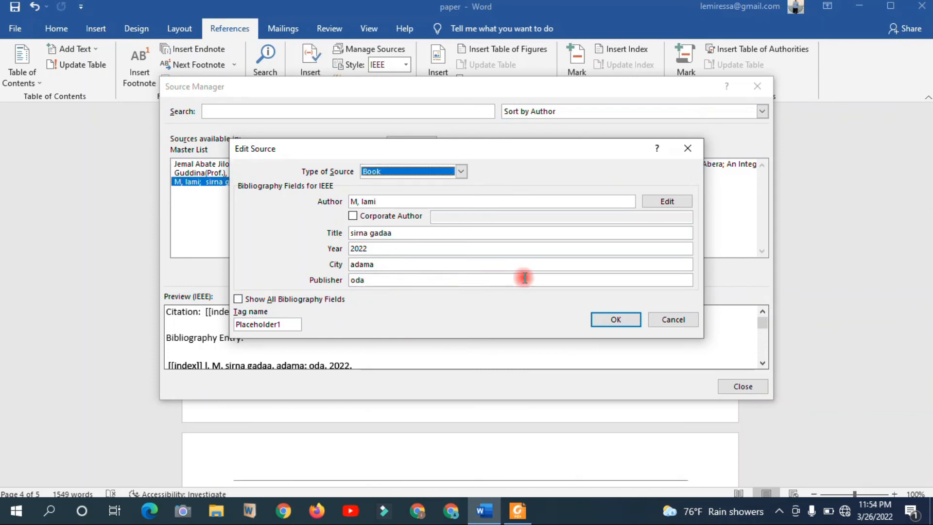
{"action": "left_click", "coordinate": [616, 320]}
- Copy the "sirna gadaa" source from the Master List to the Current List and close the Source Manager
{"action": "left_click", "coordinate": [182, 194]}
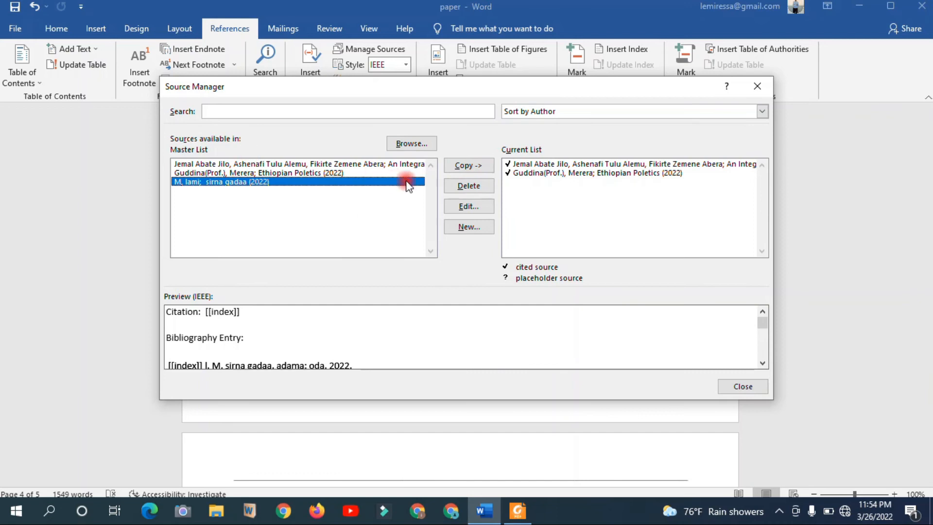
{"action": "left_click", "coordinate": [233, 174]}
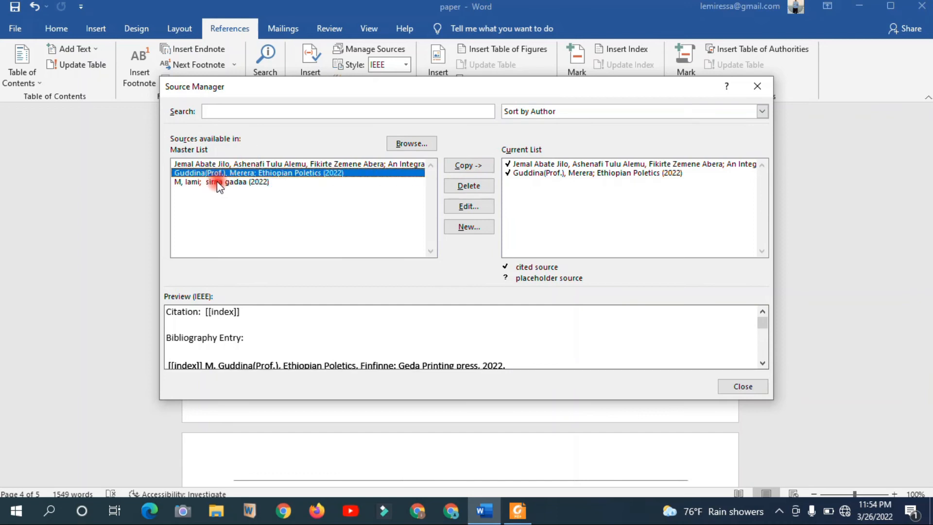
{"action": "left_click", "coordinate": [217, 183]}
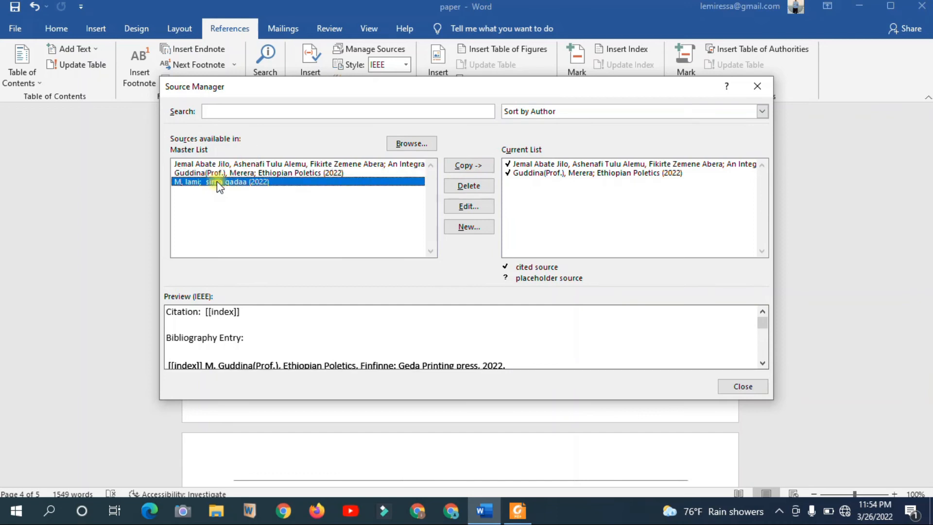
{"action": "left_click", "coordinate": [466, 165]}
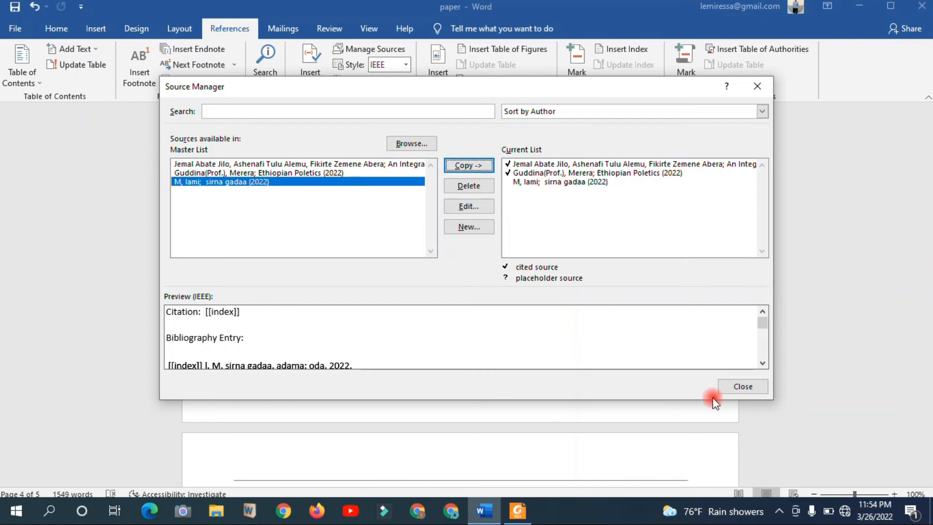
{"action": "left_click", "coordinate": [751, 387]}
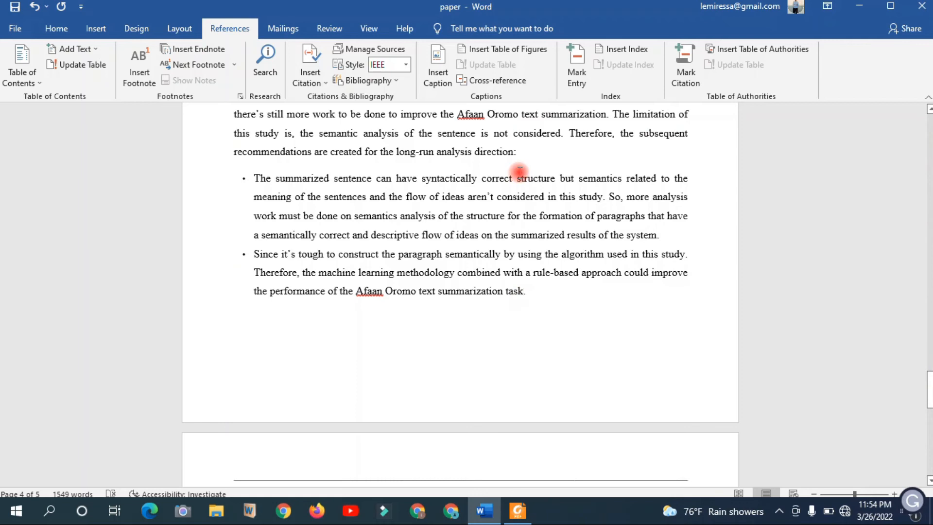
- Insert a citation to the "sirna gadaa" source after "summarization task" at the end of the last bullet point
{"action": "scroll", "coordinate": [518, 175], "scroll_direction": "down", "scroll_amount": 1}
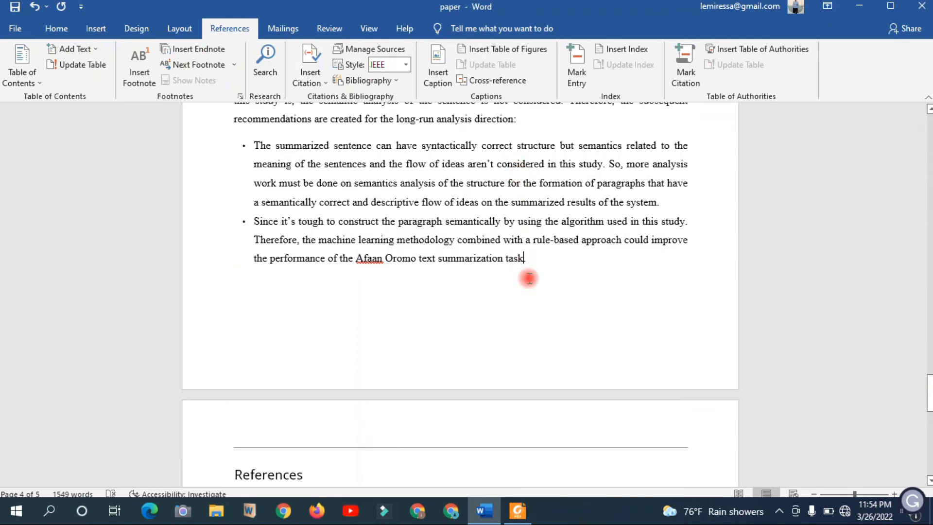
{"action": "scroll", "coordinate": [529, 277], "scroll_direction": "down", "scroll_amount": 3}
{"action": "scroll", "coordinate": [520, 258], "scroll_direction": "up", "scroll_amount": 2}
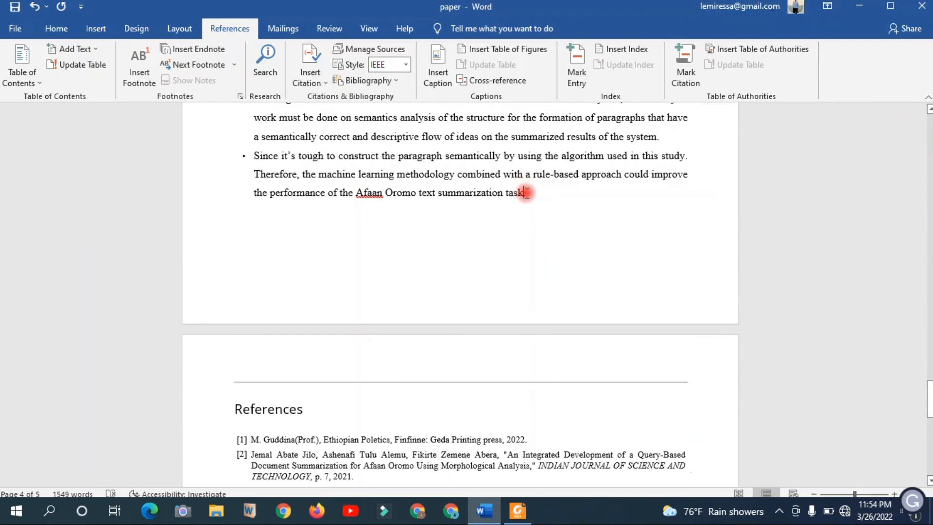
{"action": "left_click", "coordinate": [310, 57]}
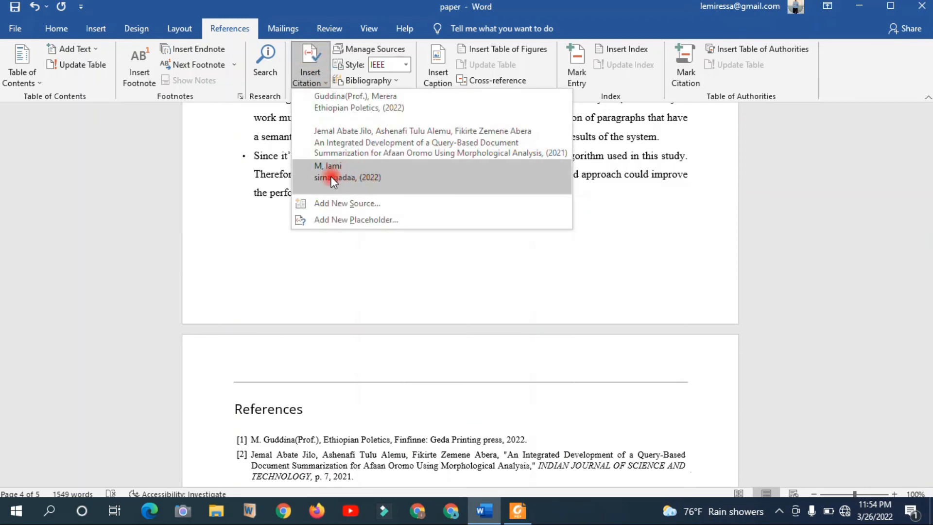
{"action": "left_click", "coordinate": [352, 177]}
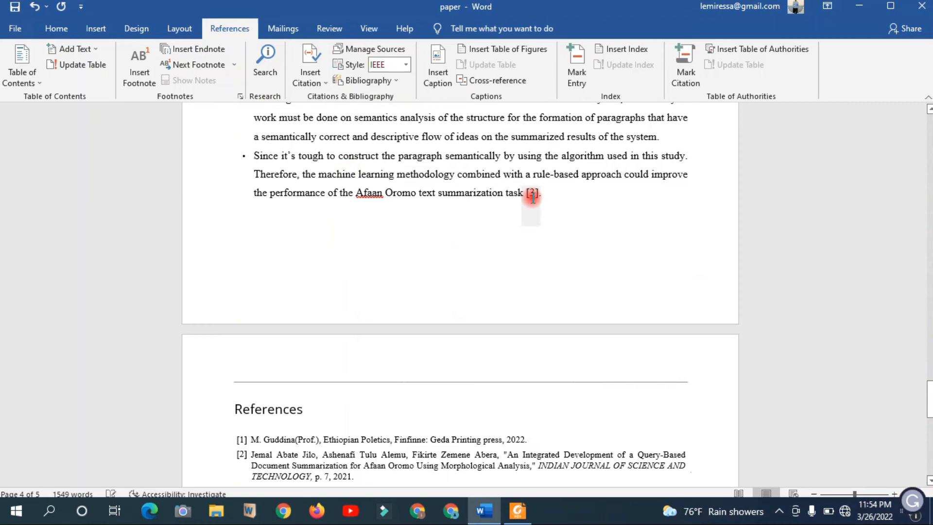
- Update the citations and bibliography in the References list and check the entry for "sirna gadaa"
{"action": "scroll", "coordinate": [533, 192], "scroll_direction": "down", "scroll_amount": 4}
{"action": "left_click", "coordinate": [286, 329]}
{"action": "left_click", "coordinate": [286, 328]}
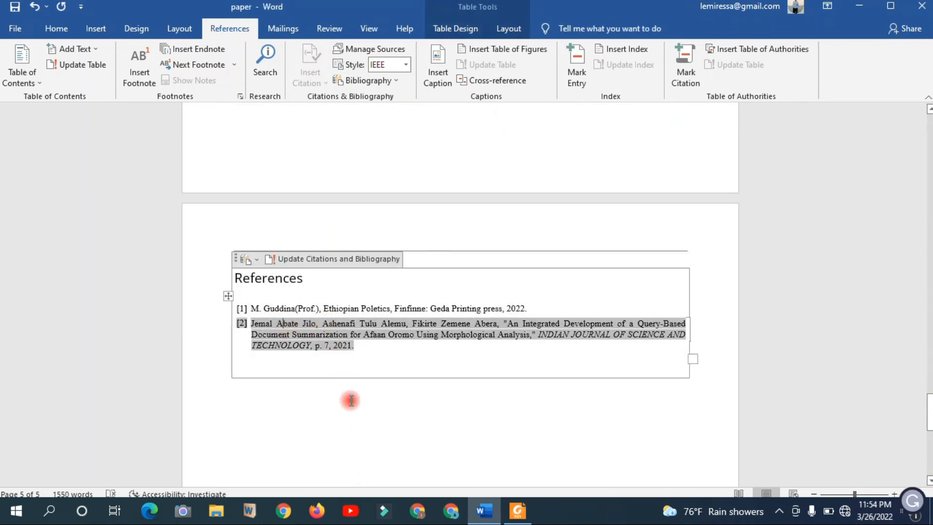
{"action": "scroll", "coordinate": [351, 392], "scroll_direction": "up", "scroll_amount": 1}
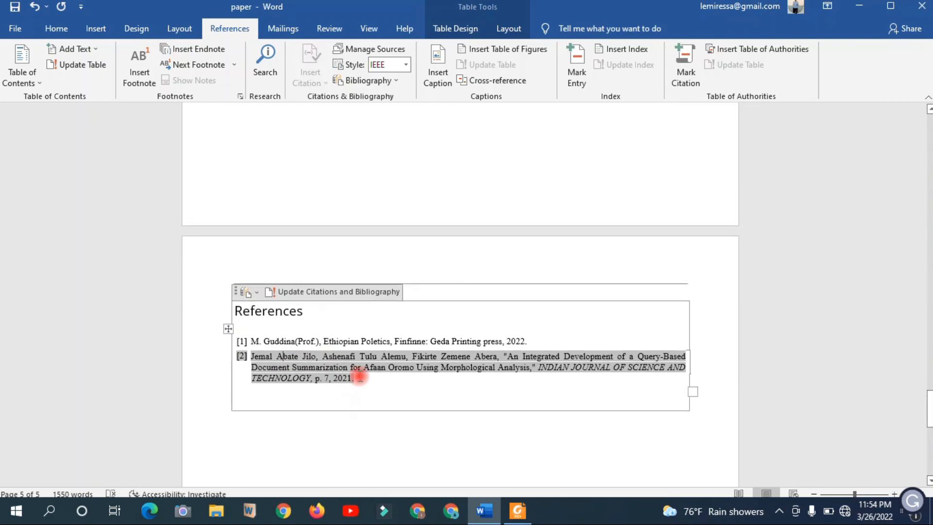
{"action": "left_click", "coordinate": [317, 294]}
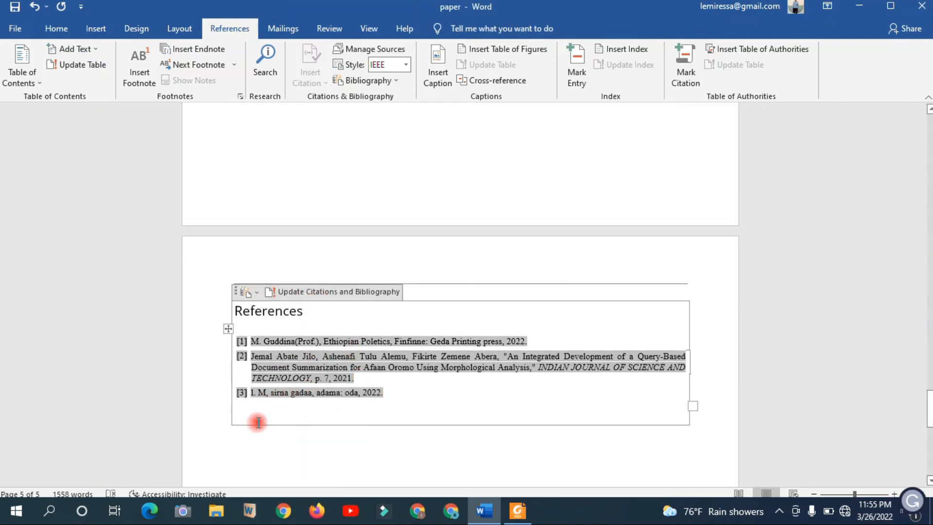
{"action": "left_click", "coordinate": [256, 393]}
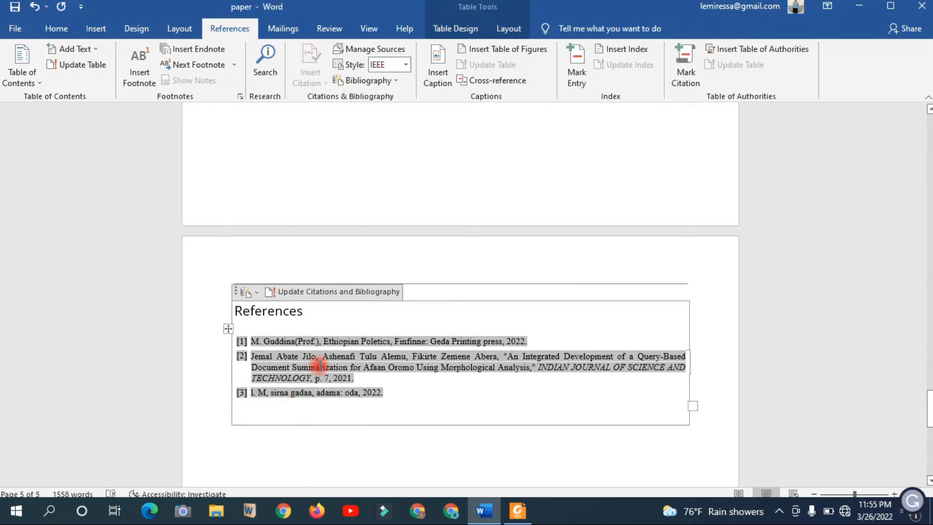
- Compare the citation at the end of the last bullet point with the numbered entries in the References list
{"action": "left_click_drag", "start_coordinate": [930, 249], "coordinate": [930, 411]}
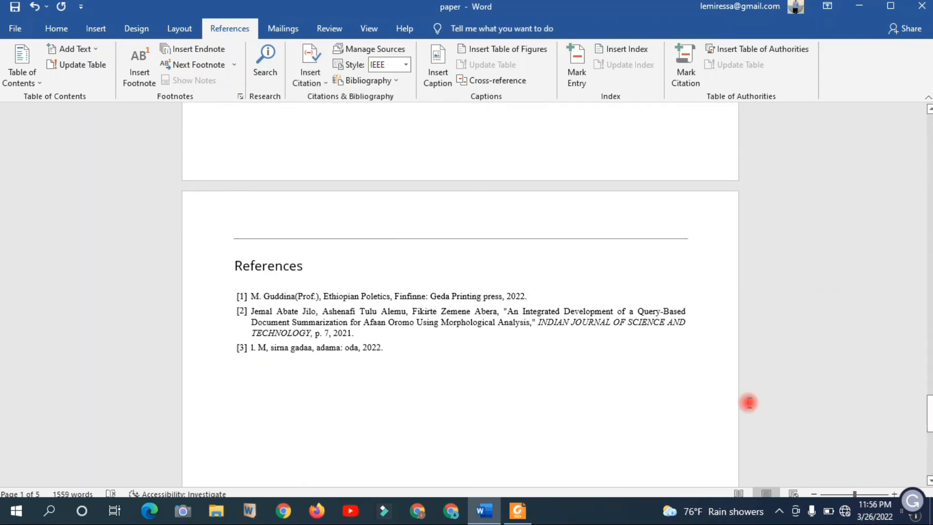
{"action": "scroll", "coordinate": [374, 334], "scroll_direction": "up", "scroll_amount": 3}
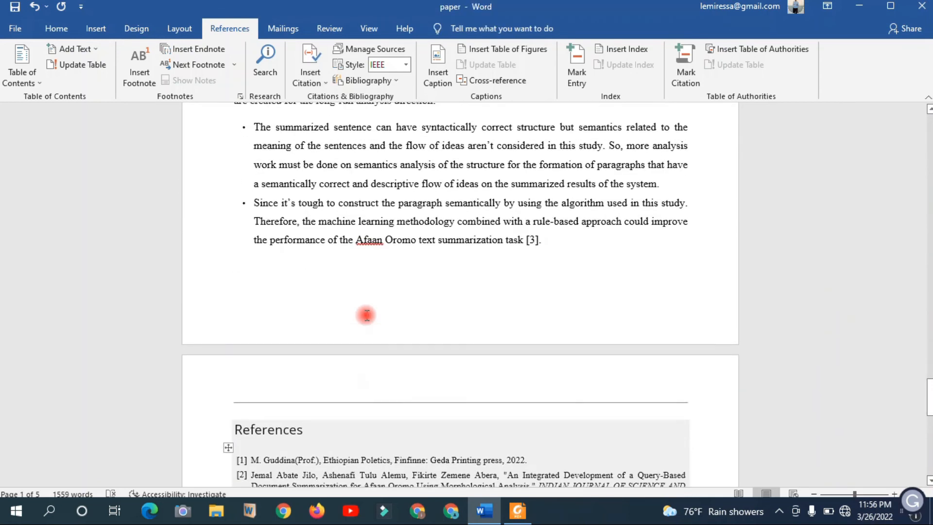
{"action": "left_click", "coordinate": [523, 239]}
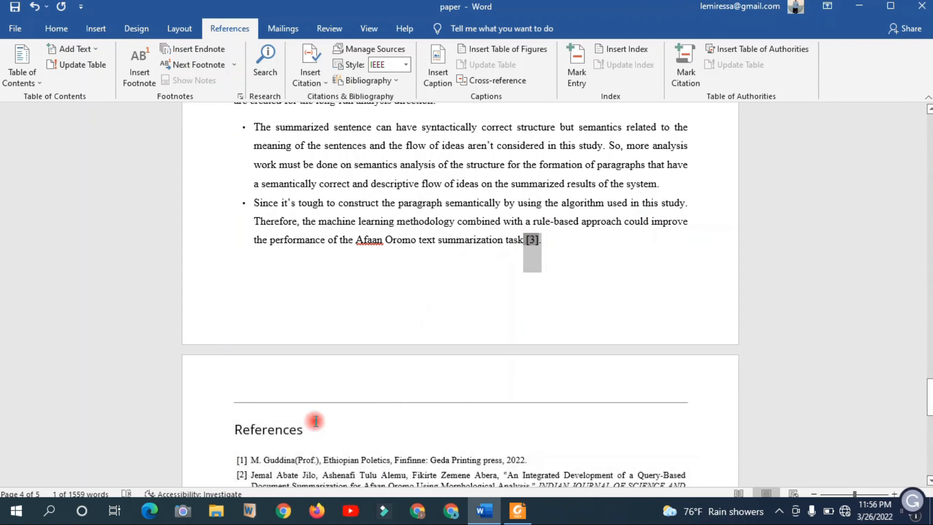
{"action": "left_click", "coordinate": [289, 460]}
{"action": "scroll", "coordinate": [294, 448], "scroll_direction": "down", "scroll_amount": 2}
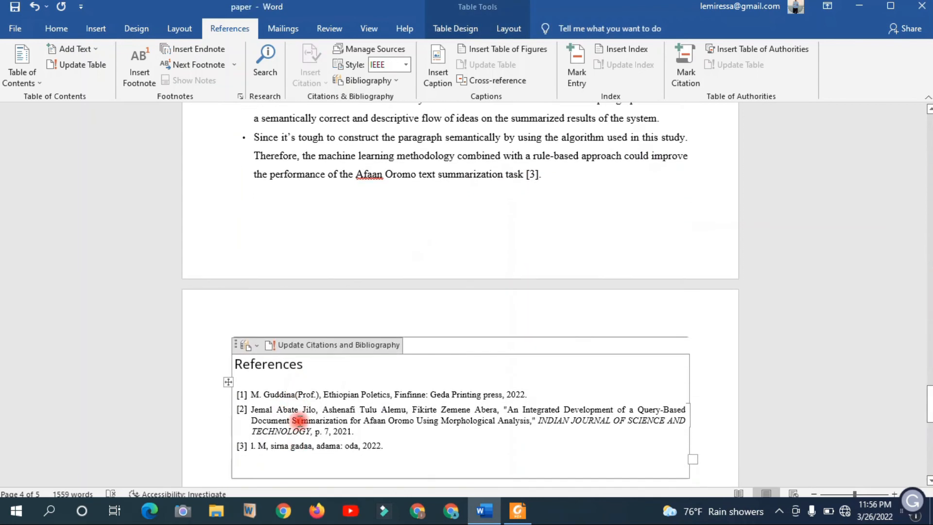
{"action": "scroll", "coordinate": [299, 421], "scroll_direction": "up", "scroll_amount": 2}
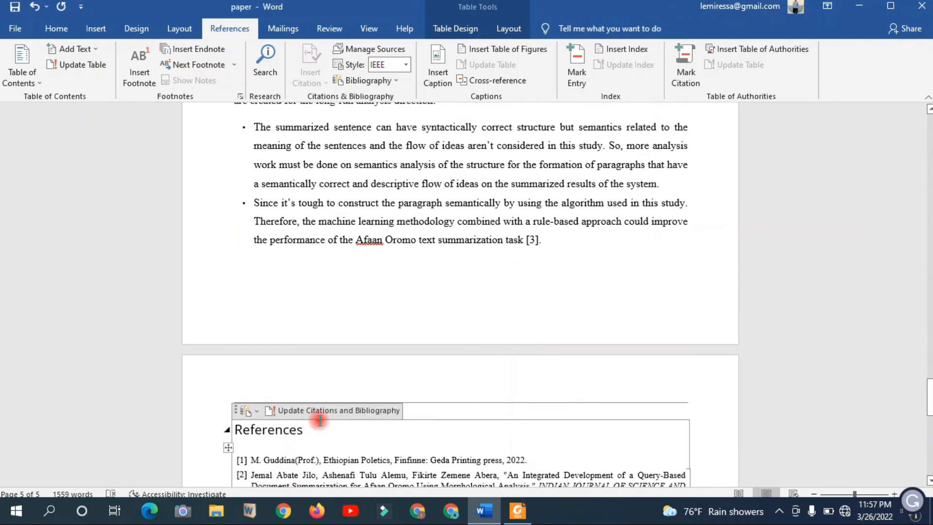
{"action": "left_click_drag", "start_coordinate": [300, 460], "coordinate": [305, 463]}
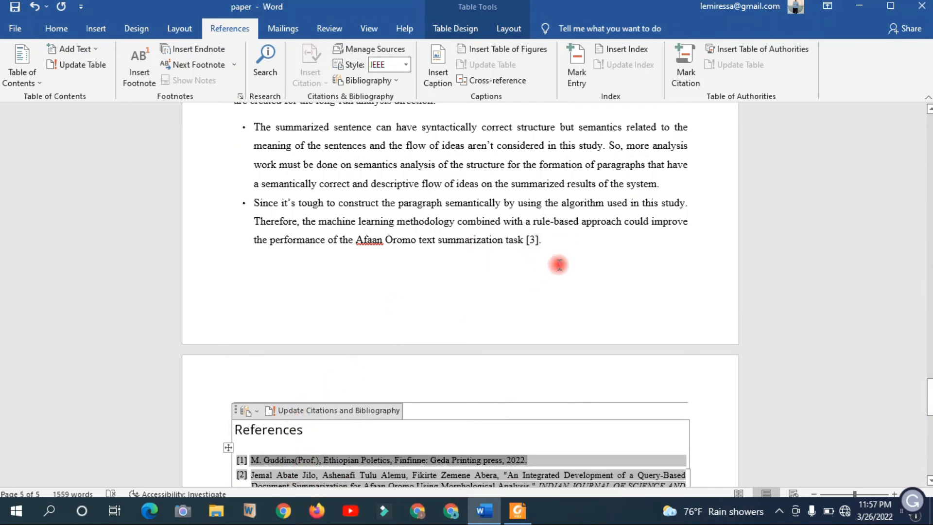
- Select the citation ending the last bullet point, and update the citations and bibliography again from the References list
{"action": "left_click", "coordinate": [533, 240]}
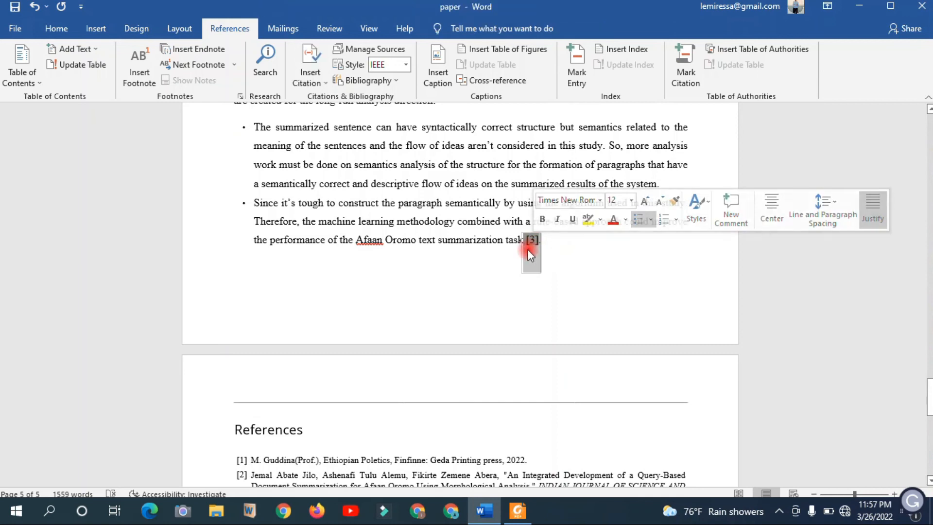
{"action": "left_click", "coordinate": [533, 239]}
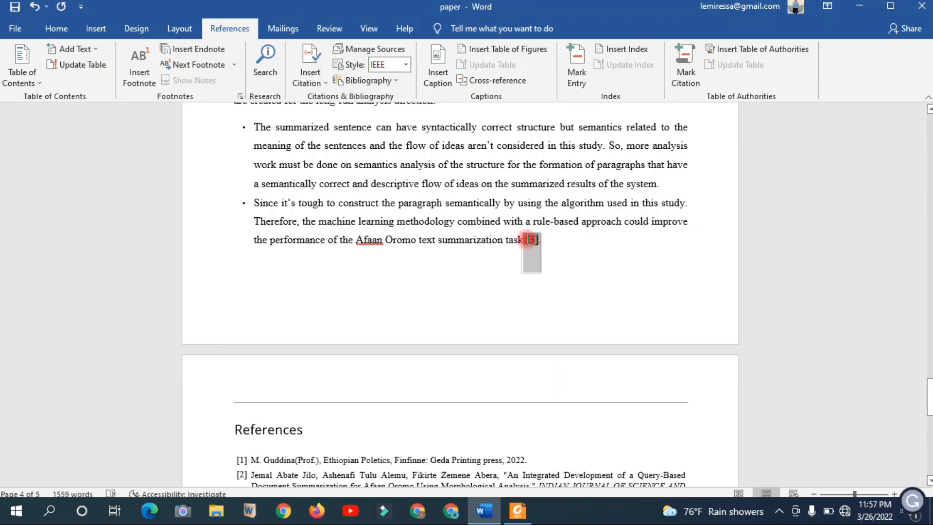
{"action": "left_click", "coordinate": [283, 457]}
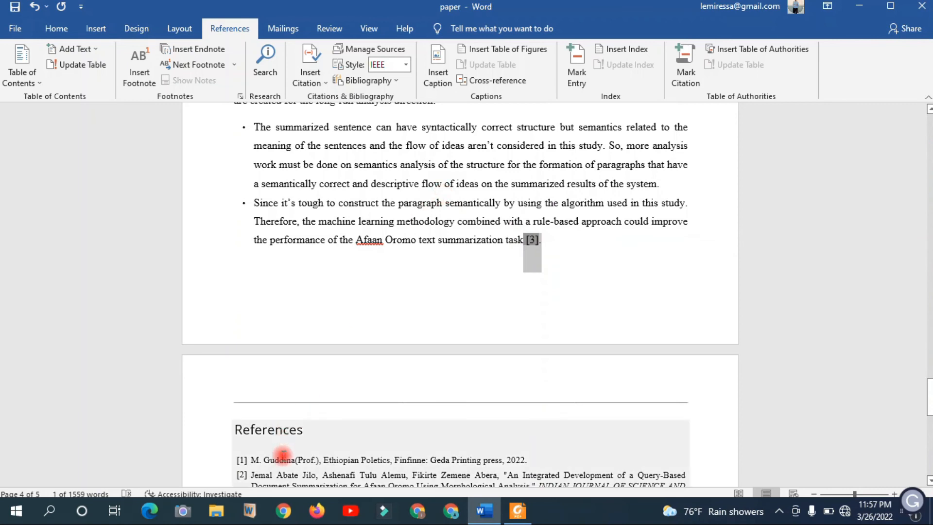
{"action": "left_click", "coordinate": [294, 410]}
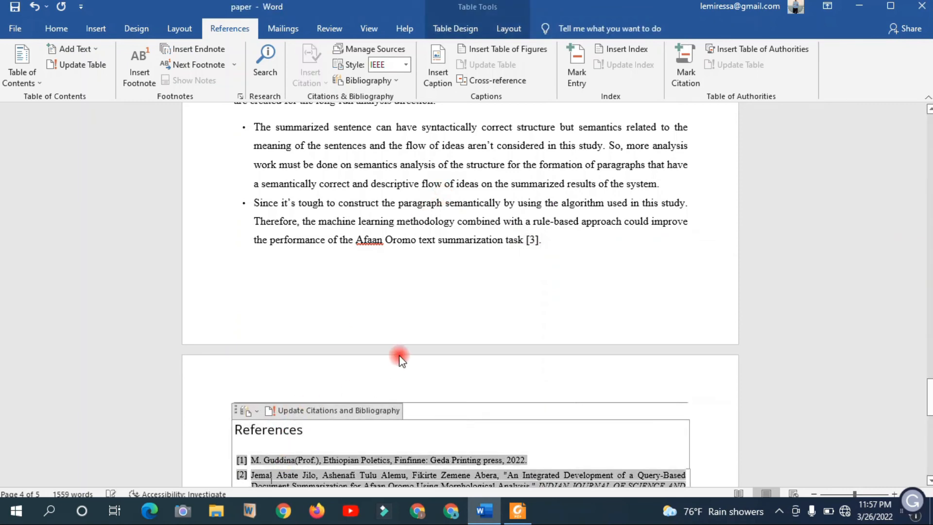
- Delete the citation after "summarization task" at the end of the last bullet point, keeping the sentence's full stop
{"action": "scroll", "coordinate": [534, 233], "scroll_direction": "down", "scroll_amount": 1}
{"action": "left_click", "coordinate": [534, 207]}
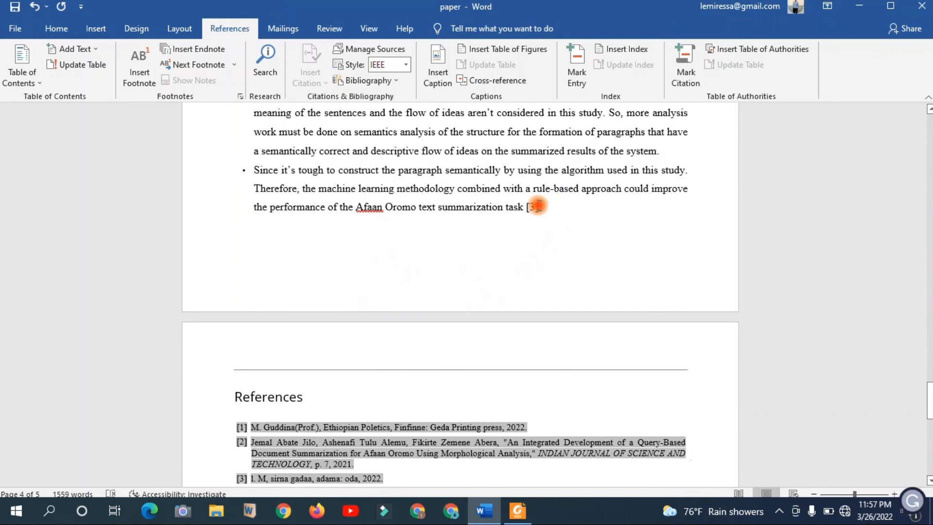
{"action": "scroll", "coordinate": [350, 356], "scroll_direction": "up", "scroll_amount": 2}
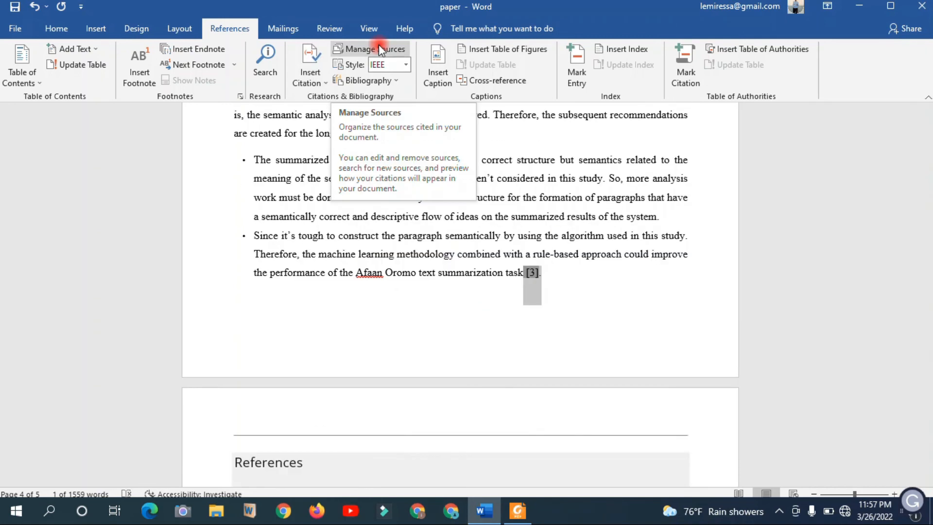
{"action": "left_click", "coordinate": [379, 49]}
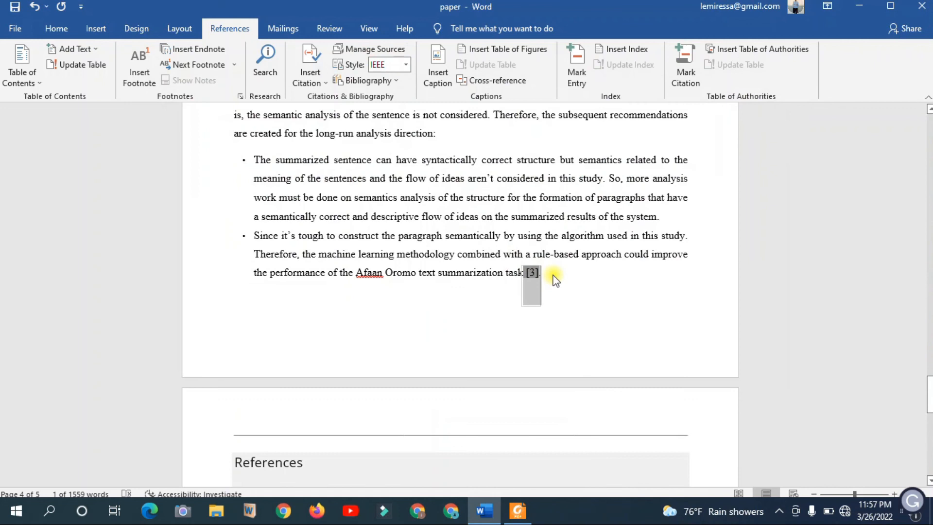
{"action": "left_click", "coordinate": [554, 276]}
{"action": "key", "text": "BackSpace"}
{"action": "key", "text": "BackSpace"}
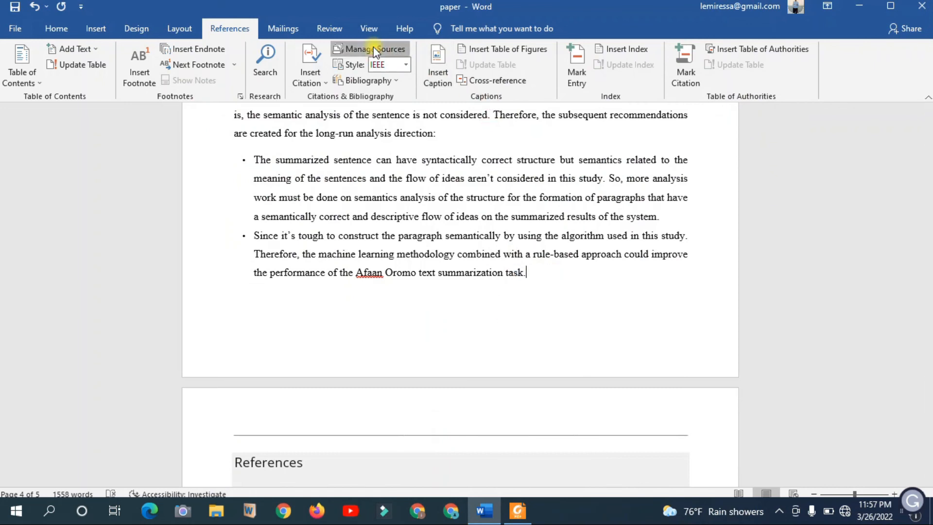
- Check the "sirna gadaa" source in the Current List of the Source Manager, and close the manager
{"action": "left_click", "coordinate": [373, 49]}
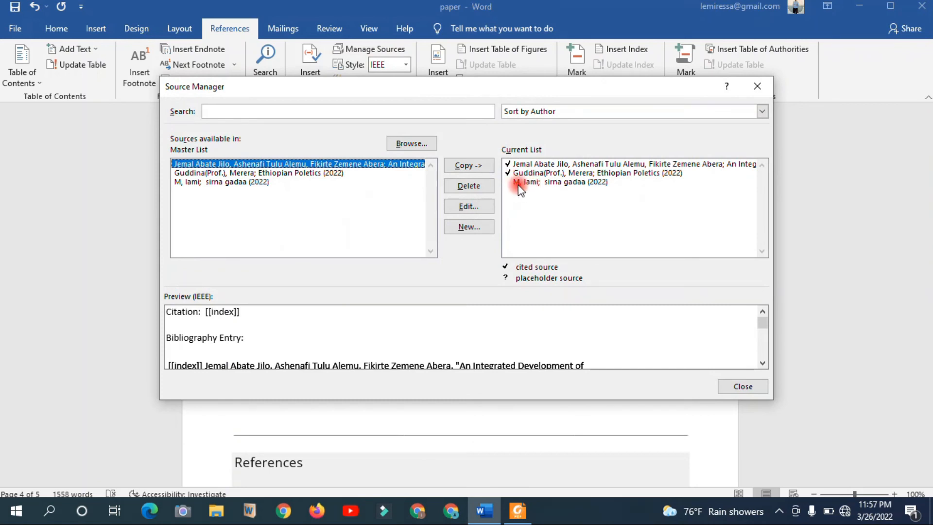
{"action": "left_click", "coordinate": [548, 183]}
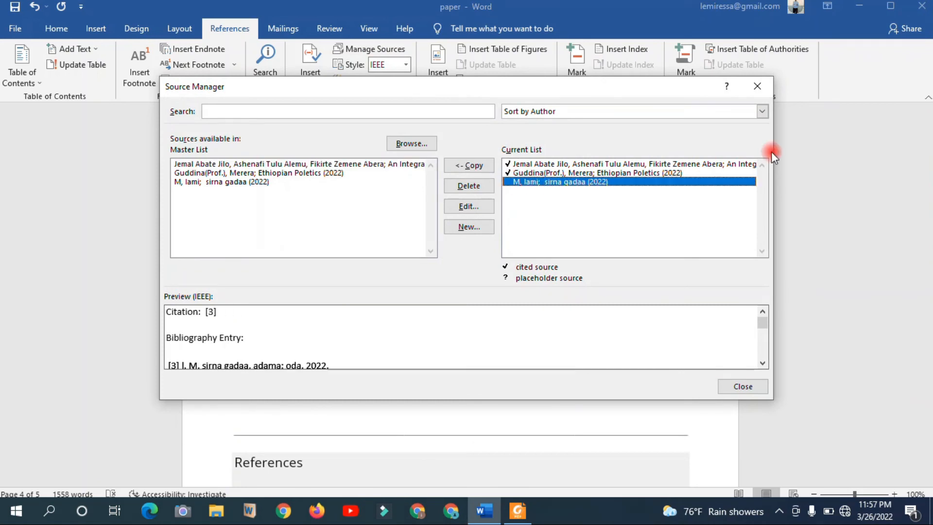
{"action": "left_click", "coordinate": [758, 86]}
- Try to remove the "sirna gadaa" entry by deleting its text from the References list and updating the citations and bibliography
{"action": "scroll", "coordinate": [598, 371], "scroll_direction": "down", "scroll_amount": 3}
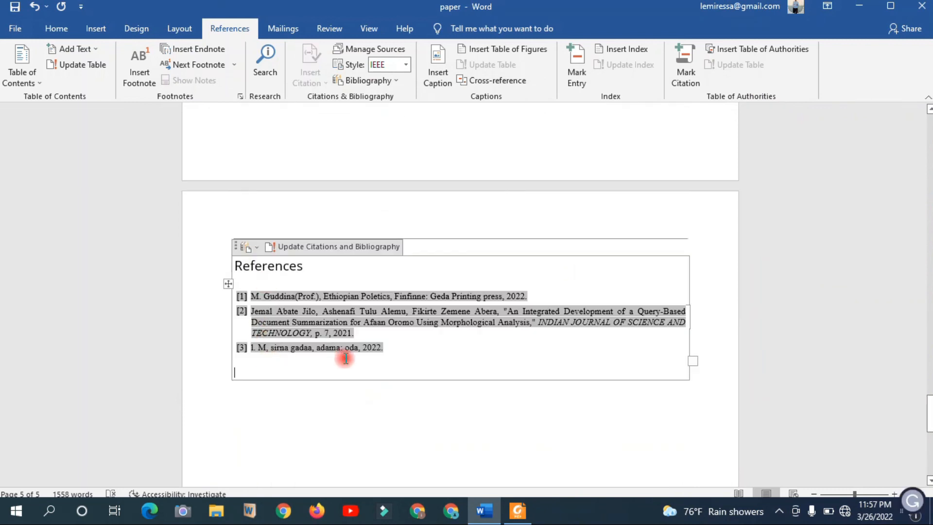
{"action": "left_click", "coordinate": [270, 320]}
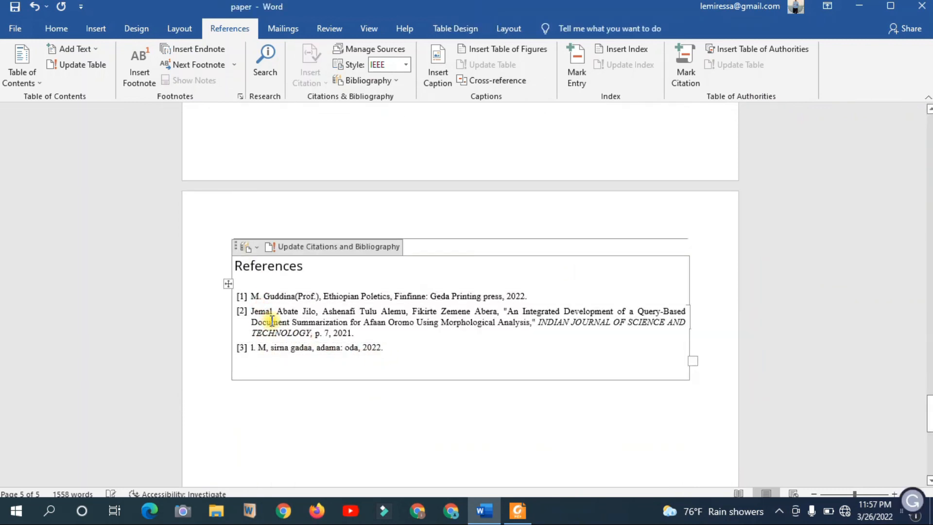
{"action": "left_click_drag", "start_coordinate": [378, 348], "coordinate": [246, 348]}
{"action": "key", "text": "Delete"}
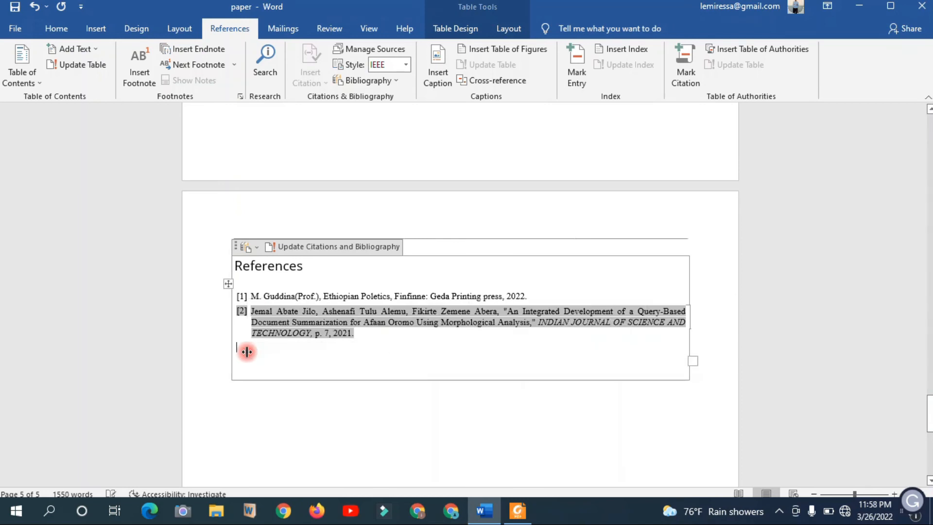
{"action": "left_click", "coordinate": [300, 245]}
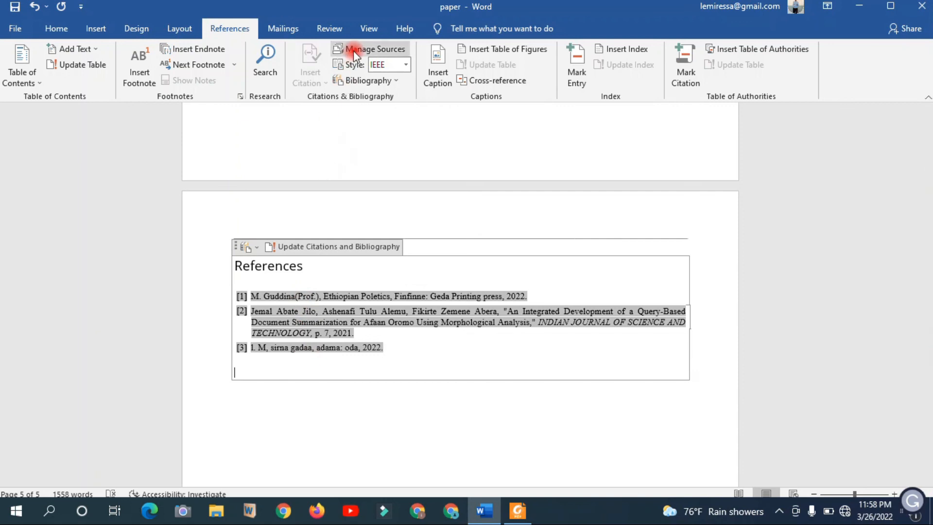
- Open the Source Manager and compare the cited sources in the Current List with the "sirna gadaa" source
{"action": "left_click", "coordinate": [368, 49]}
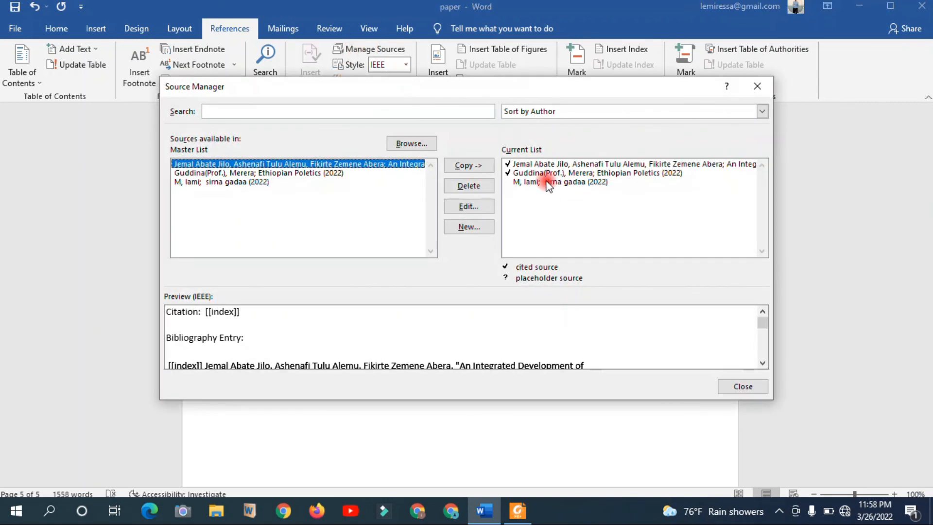
{"action": "left_click", "coordinate": [549, 181]}
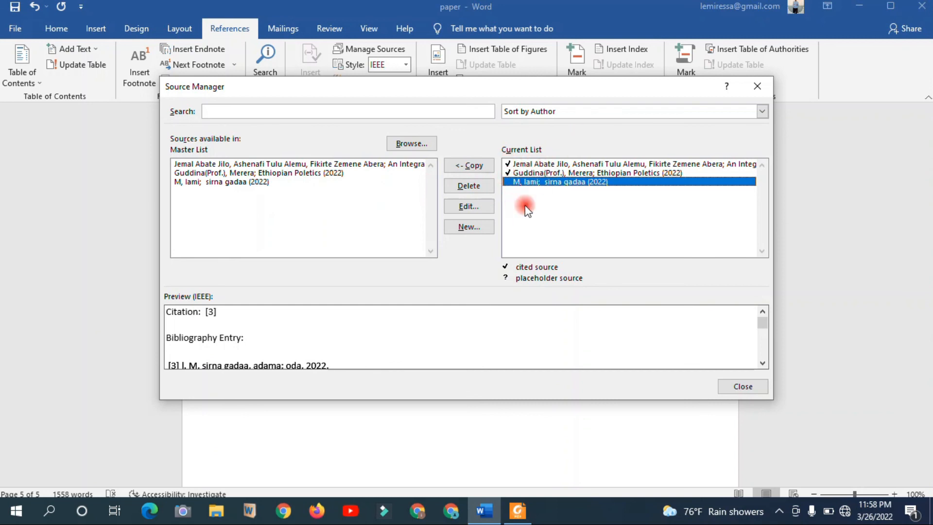
{"action": "left_click", "coordinate": [555, 174]}
{"action": "left_click", "coordinate": [553, 164]}
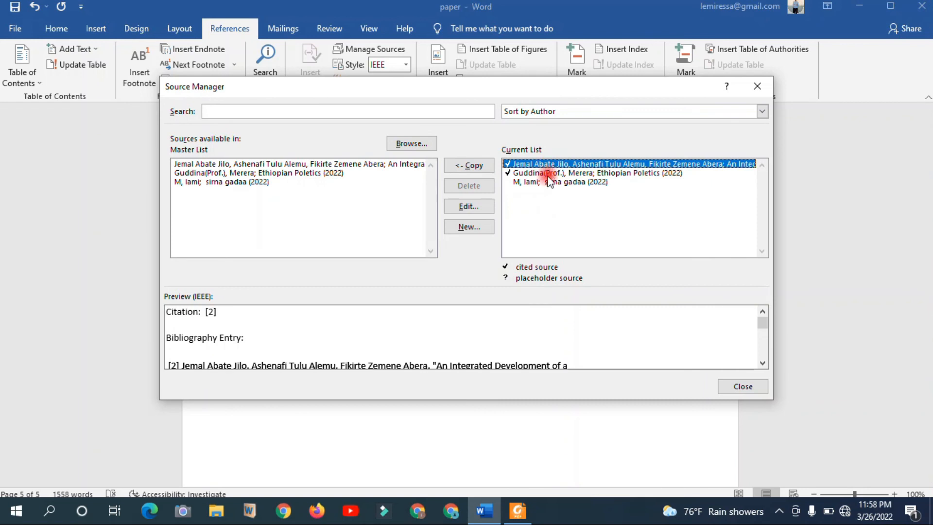
{"action": "left_click", "coordinate": [549, 183]}
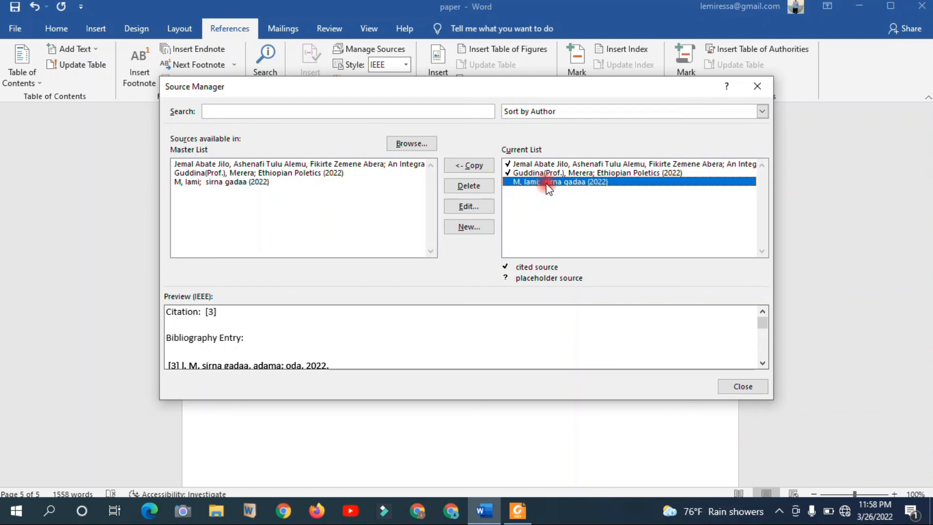
- Compare the sources in the Master List with those in the Current List, including the "sirna gadaa" source in both
{"action": "left_click", "coordinate": [192, 181]}
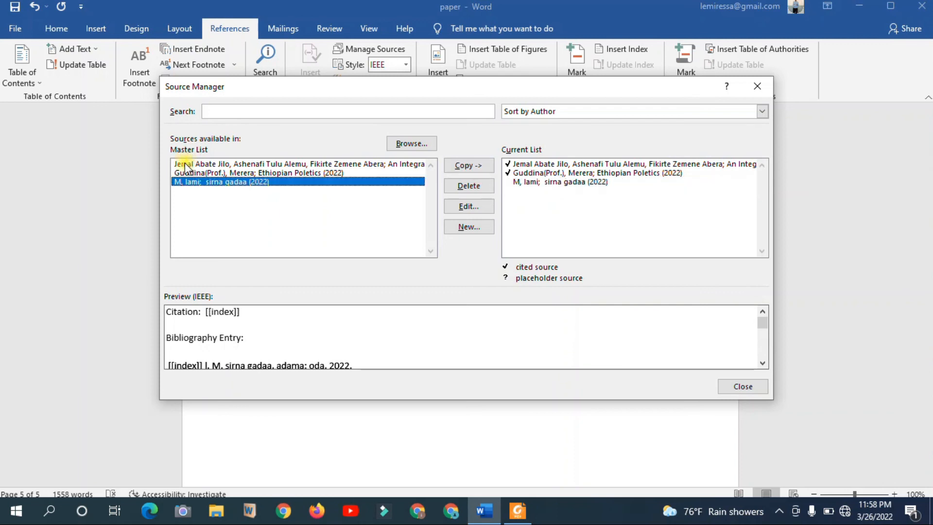
{"action": "left_click", "coordinate": [184, 165]}
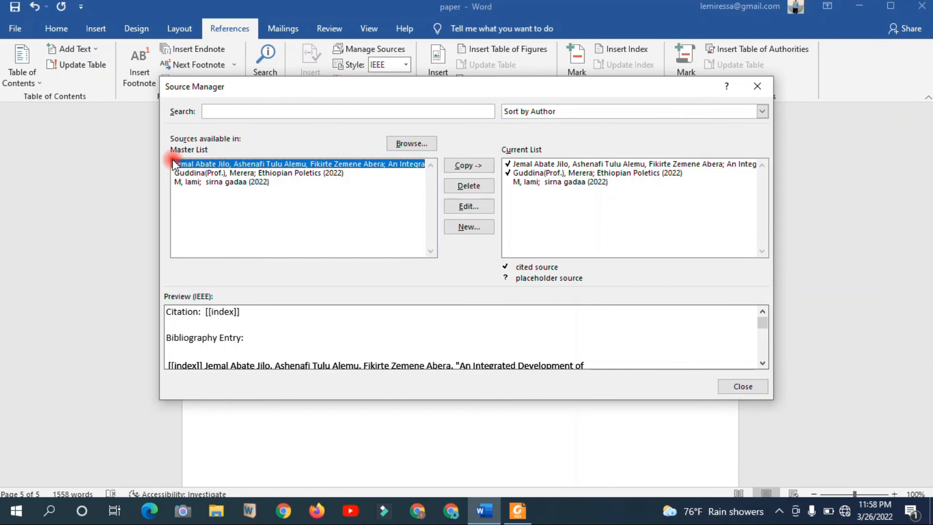
{"action": "left_click_drag", "start_coordinate": [175, 164], "coordinate": [192, 185]}
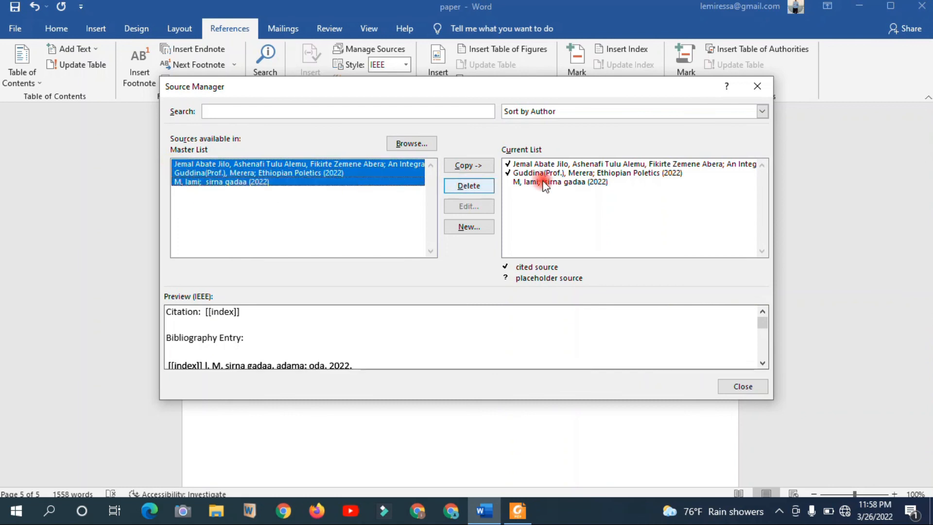
{"action": "left_click", "coordinate": [607, 182]}
{"action": "left_click", "coordinate": [514, 174], "text": "shift"}
{"action": "left_click", "coordinate": [506, 164], "text": "shift"}
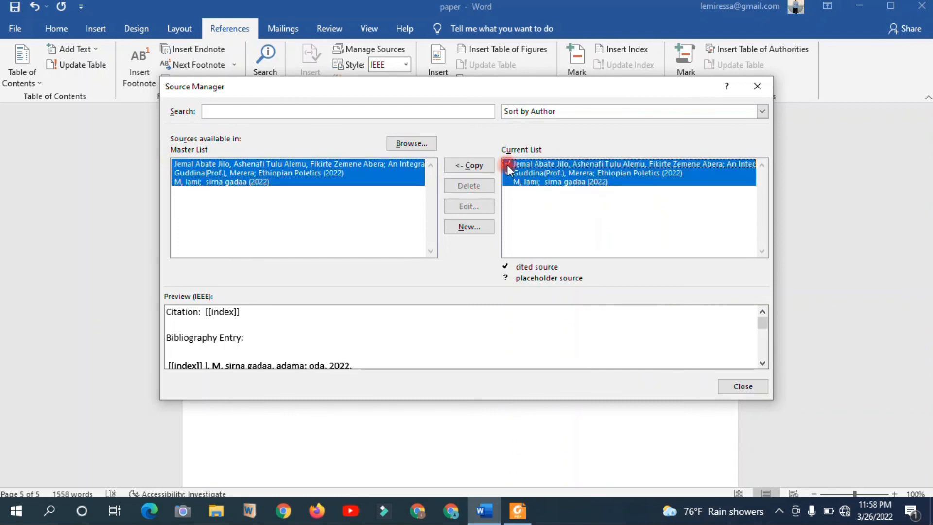
{"action": "left_click", "coordinate": [628, 201]}
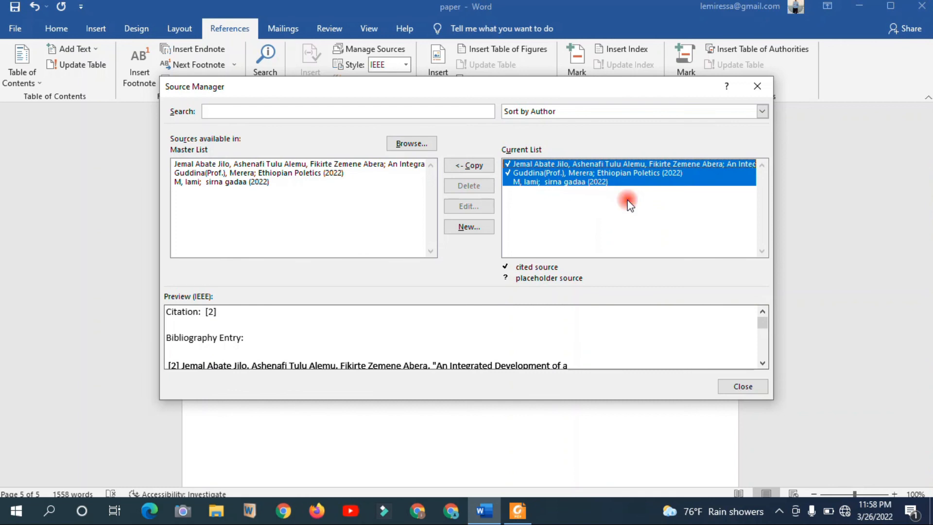
{"action": "left_click", "coordinate": [546, 182]}
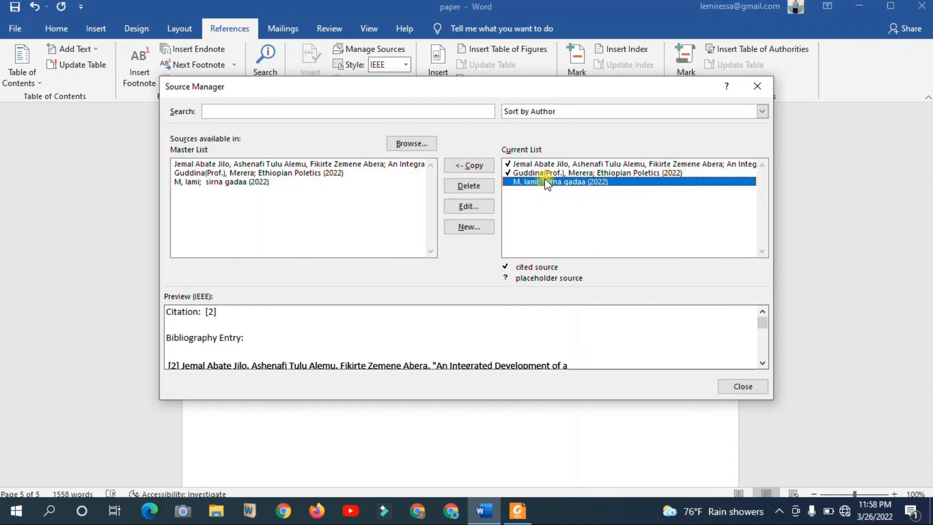
{"action": "left_click", "coordinate": [223, 182]}
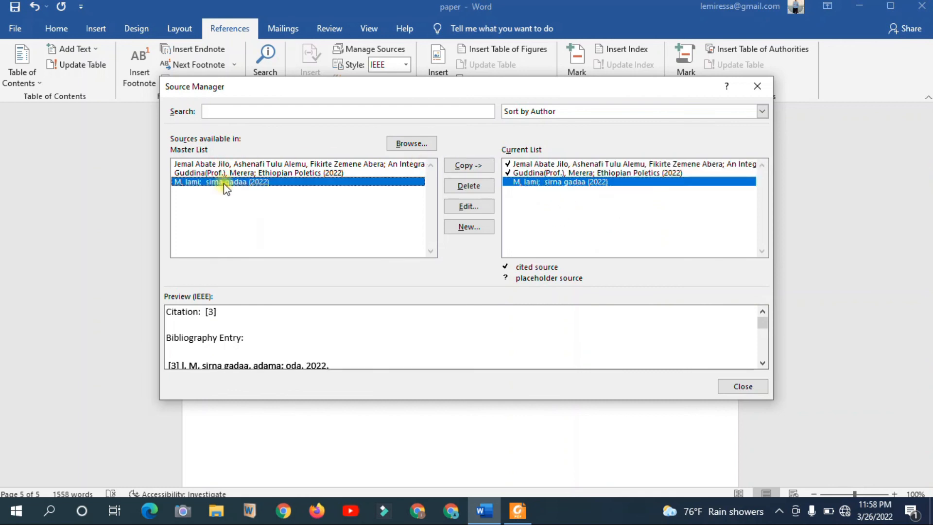
- Delete the "sirna gadaa" source from the Current List and close the Source Manager
{"action": "left_click", "coordinate": [554, 182]}
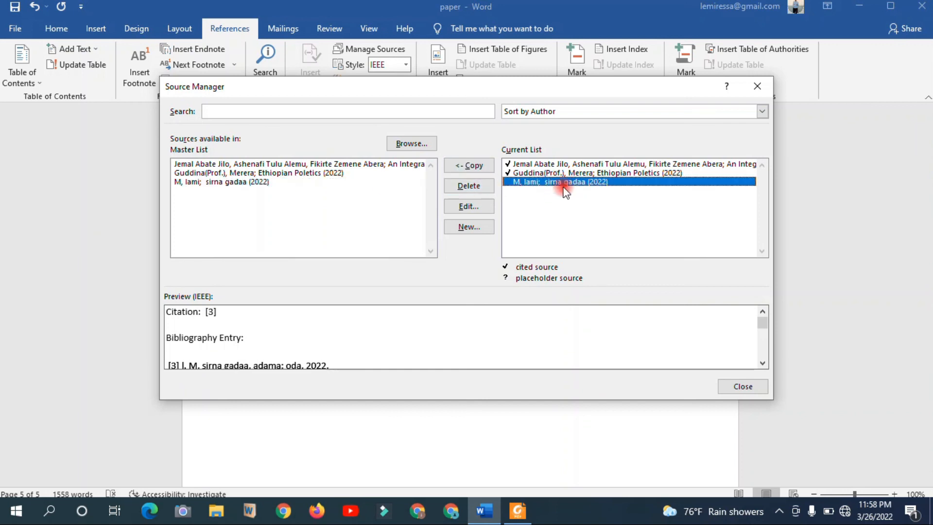
{"action": "left_click", "coordinate": [477, 189]}
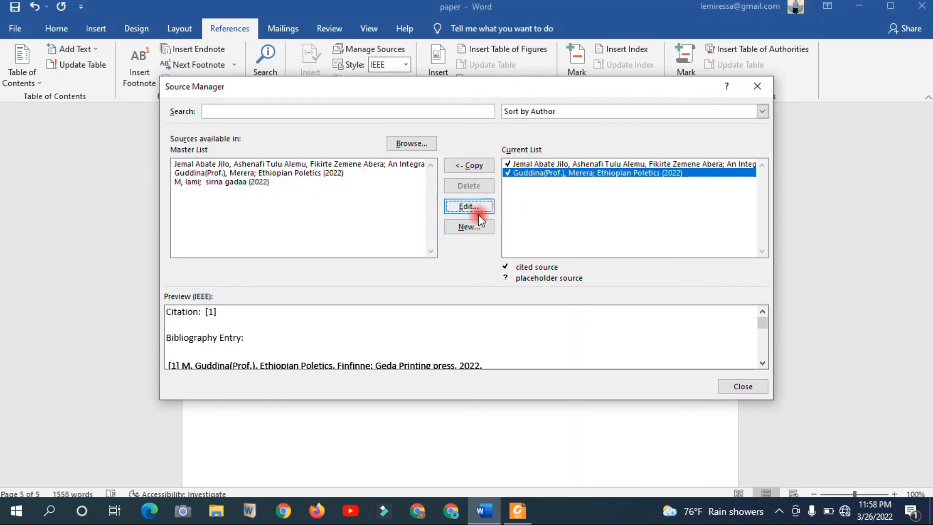
{"action": "left_click", "coordinate": [745, 387]}
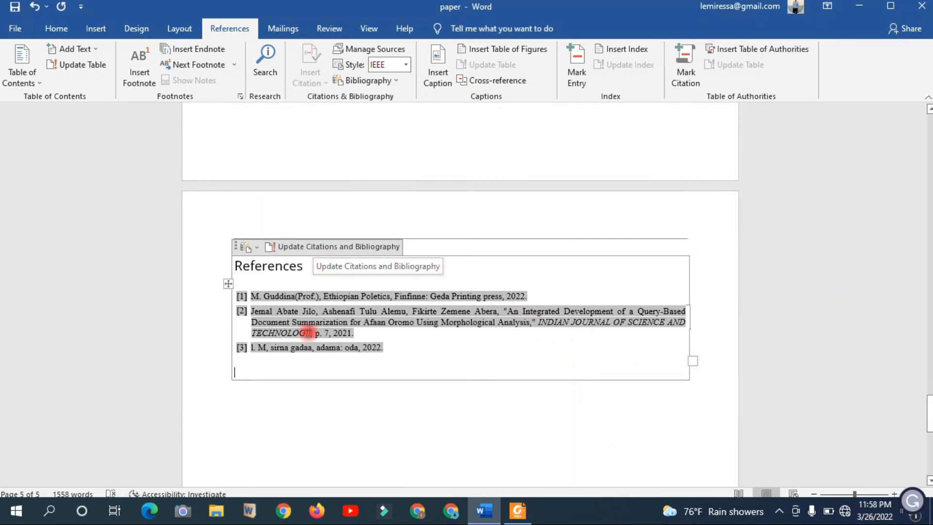
- Update the citations and bibliography in the References list to drop the "sirna gadaa" entry
{"action": "left_click_drag", "start_coordinate": [382, 348], "coordinate": [250, 347]}
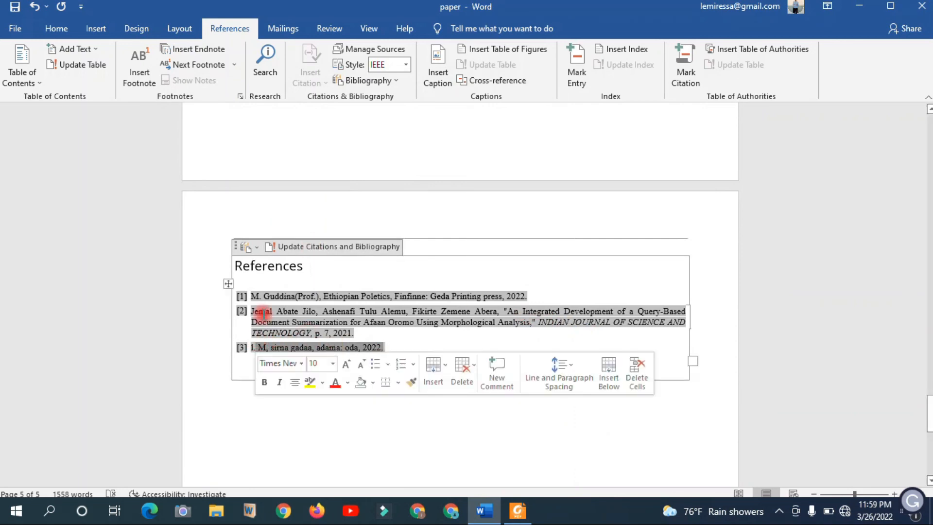
{"action": "left_click", "coordinate": [313, 246]}
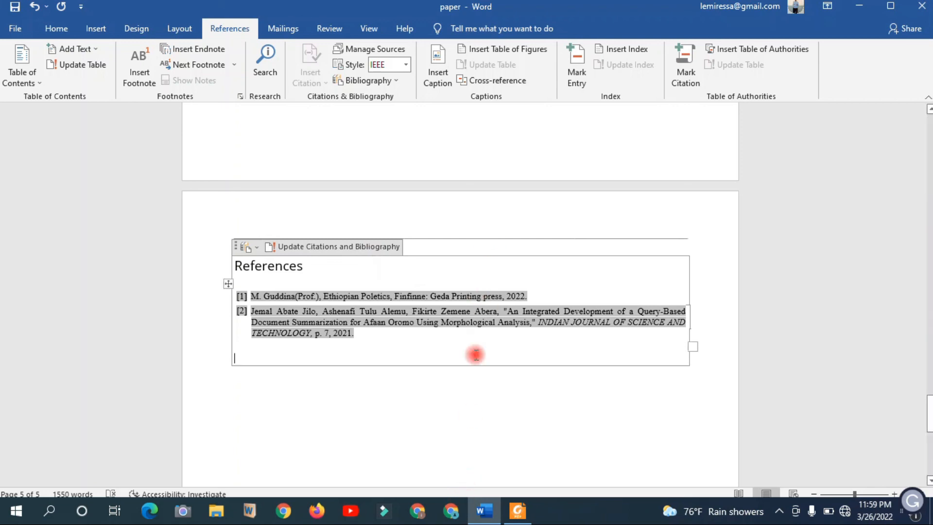
{"action": "left_click", "coordinate": [579, 316]}
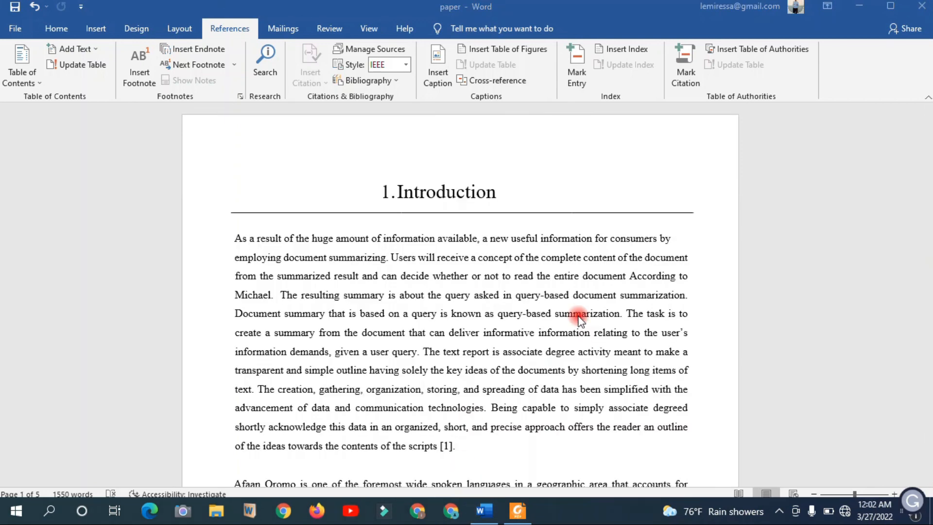